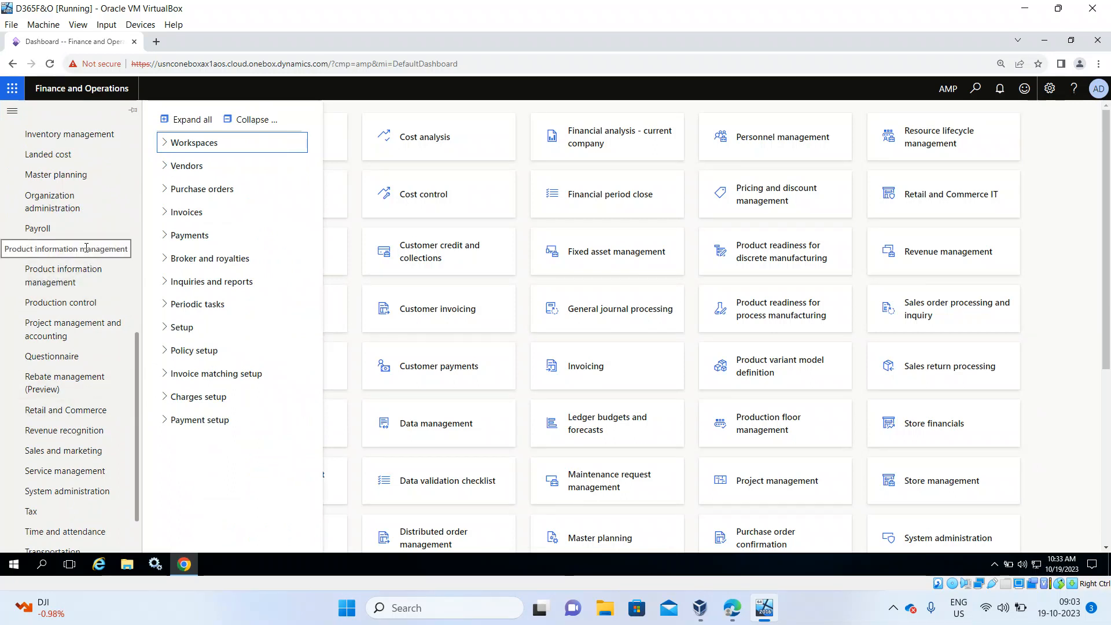
Step: Open the purchase agreements list in Procurement and sourcing
{"action": "left_click", "coordinate": [59, 253]}
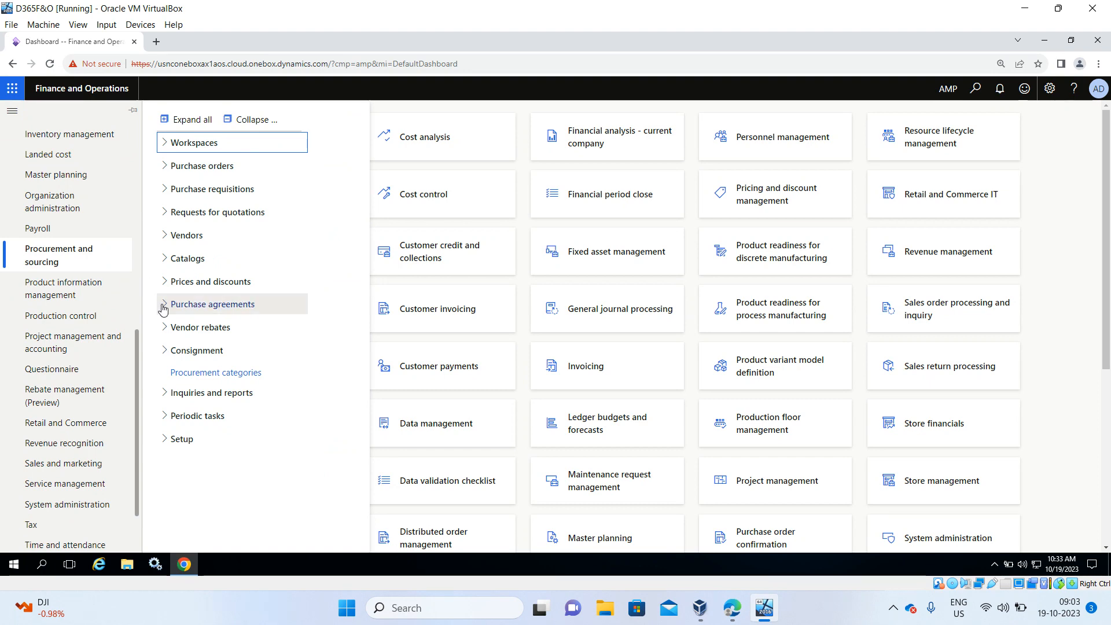
{"action": "left_click", "coordinate": [164, 304]}
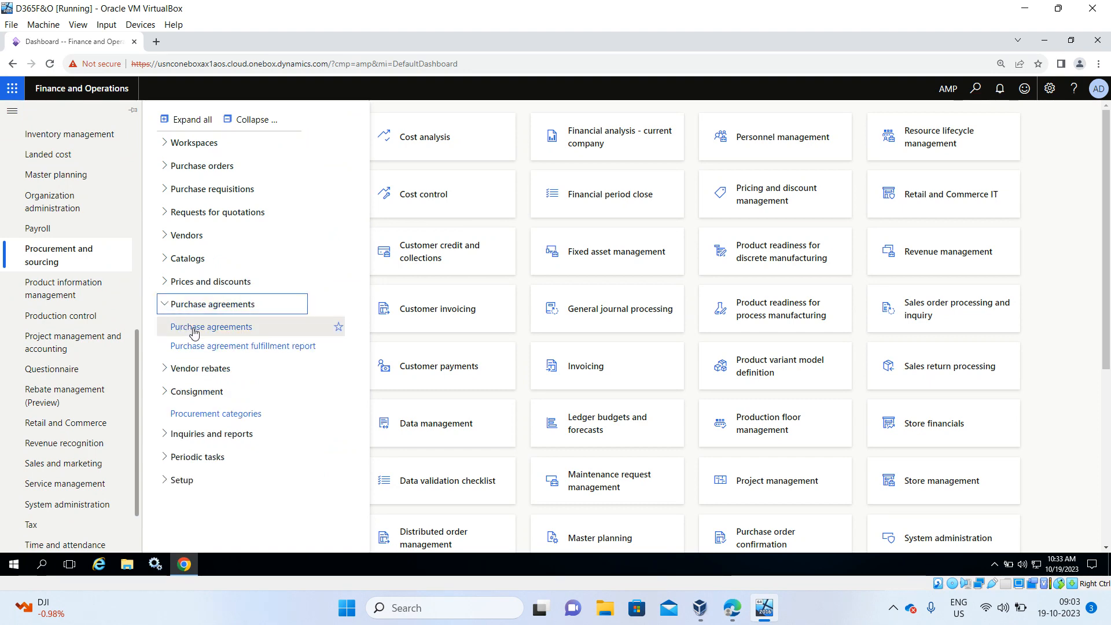
{"action": "left_click", "coordinate": [194, 334]}
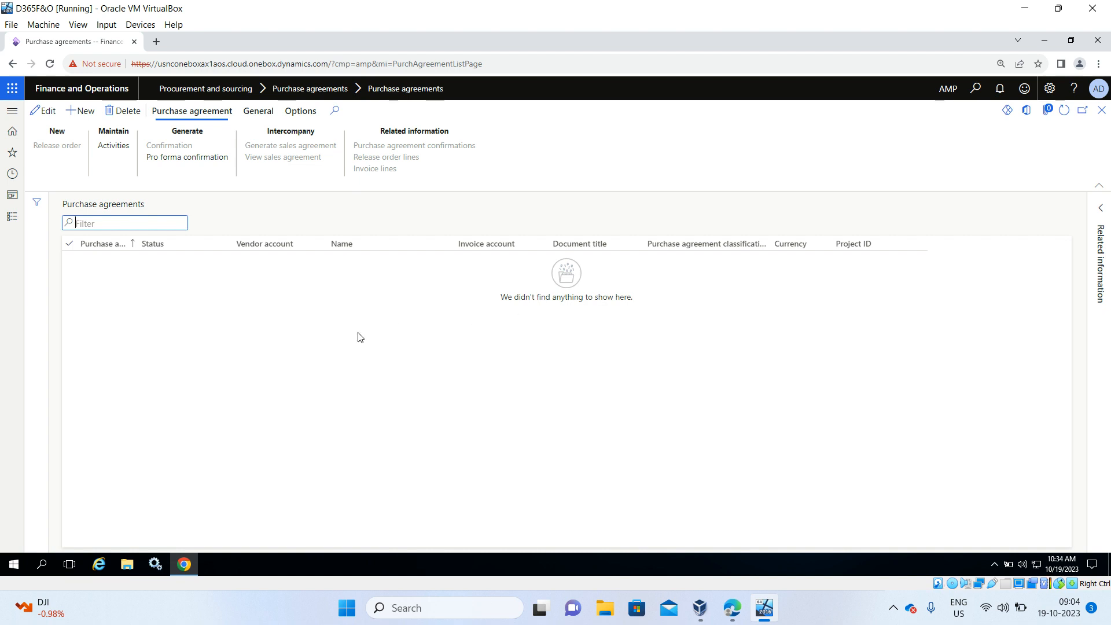
Step: Start a new purchase agreement for the vendor ABC
{"action": "left_click", "coordinate": [93, 115]}
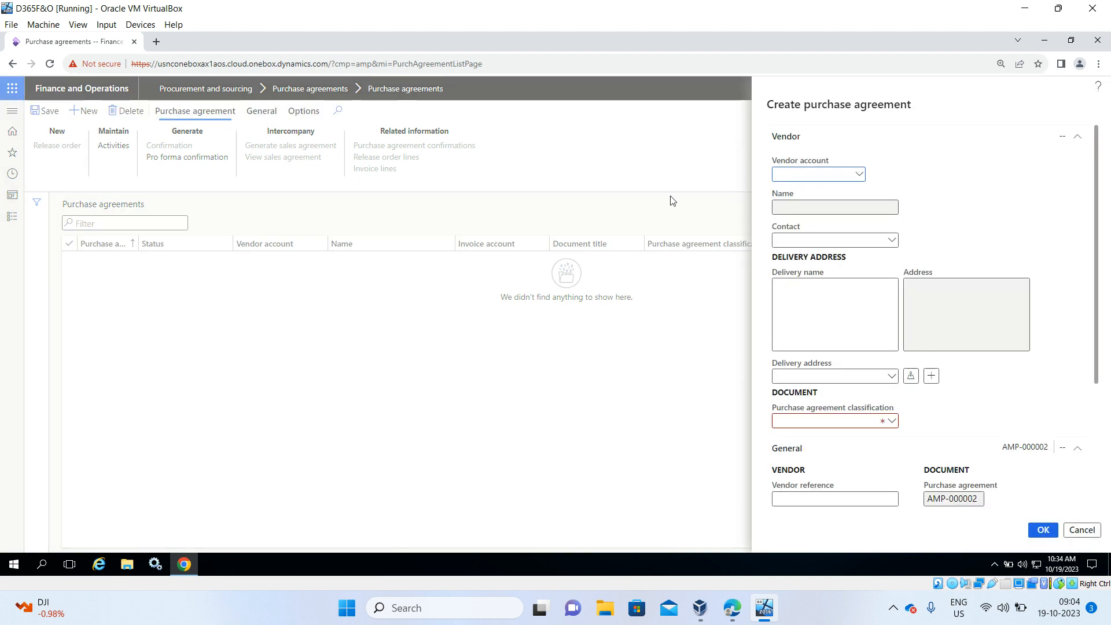
{"action": "left_click", "coordinate": [859, 174]}
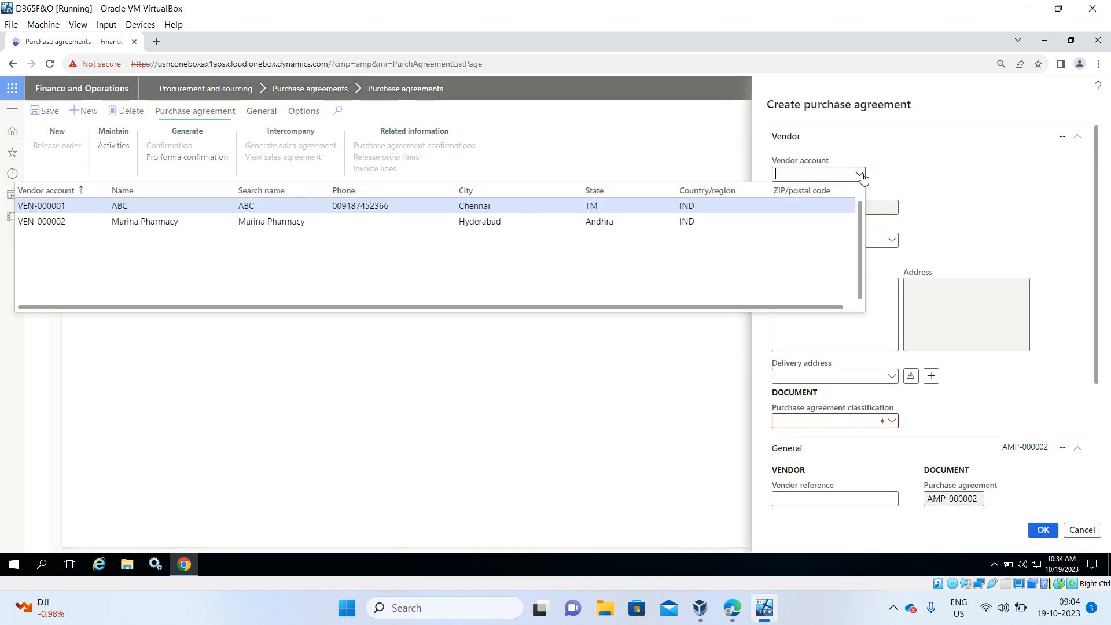
{"action": "left_click", "coordinate": [585, 206]}
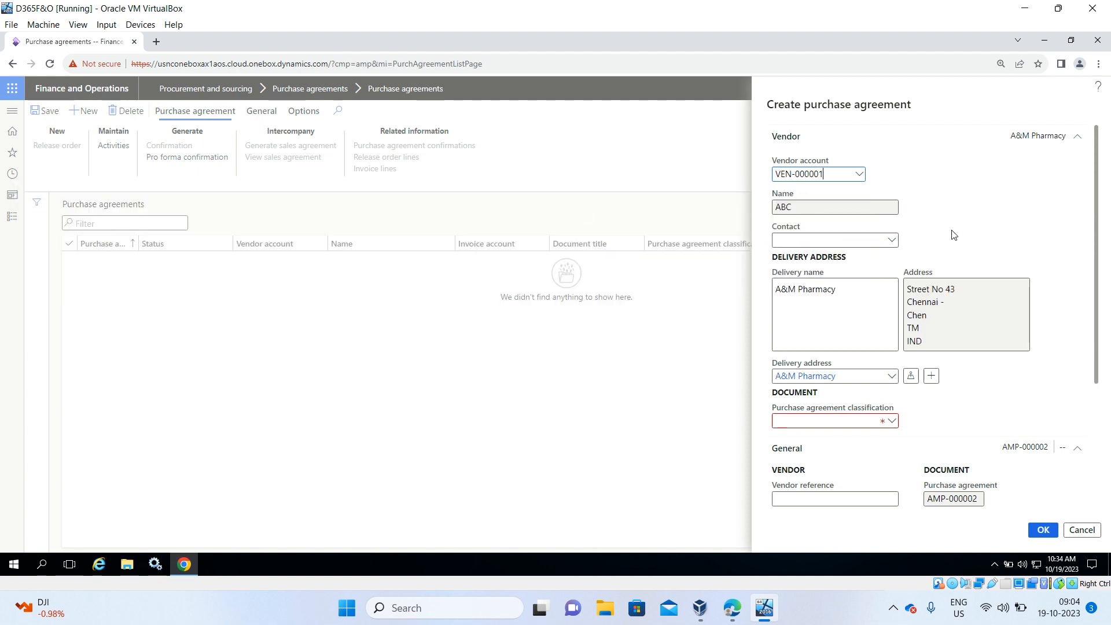
Step: View the details form behind the purchase agreement classification field, and return to the new agreement
{"action": "scroll", "coordinate": [953, 235], "scroll_direction": "down", "scroll_amount": 2}
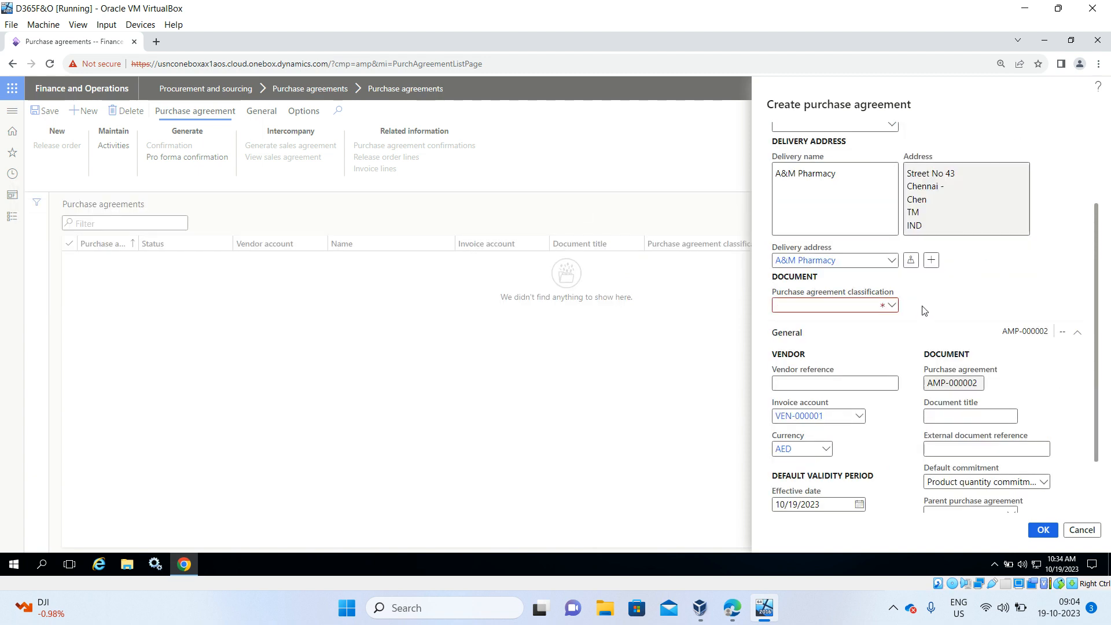
{"action": "left_click", "coordinate": [892, 305]}
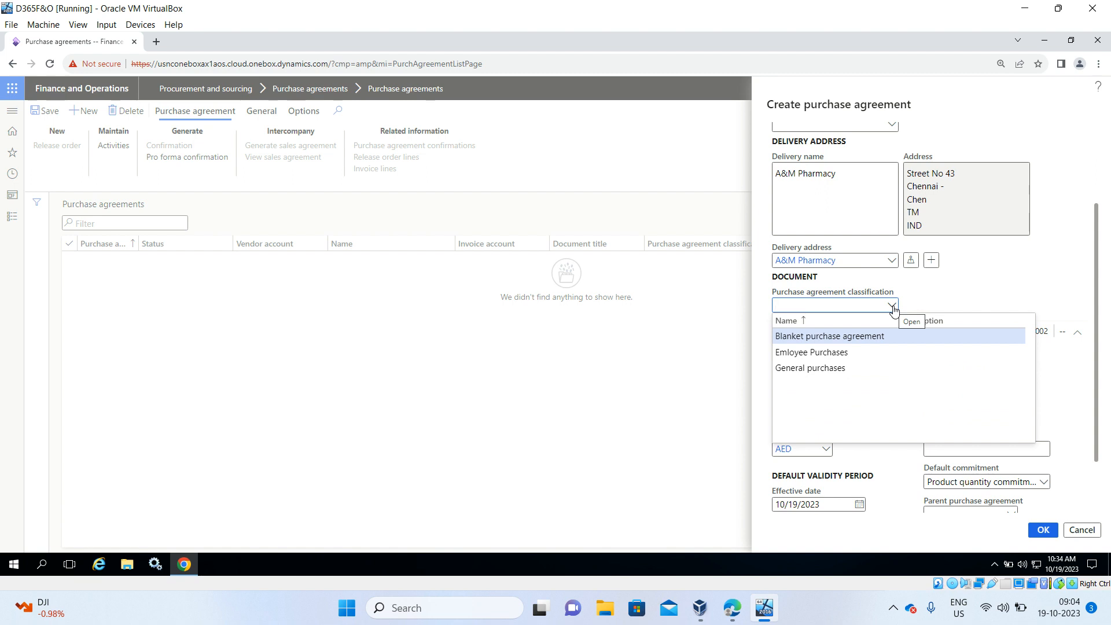
{"action": "right_click", "coordinate": [893, 308]}
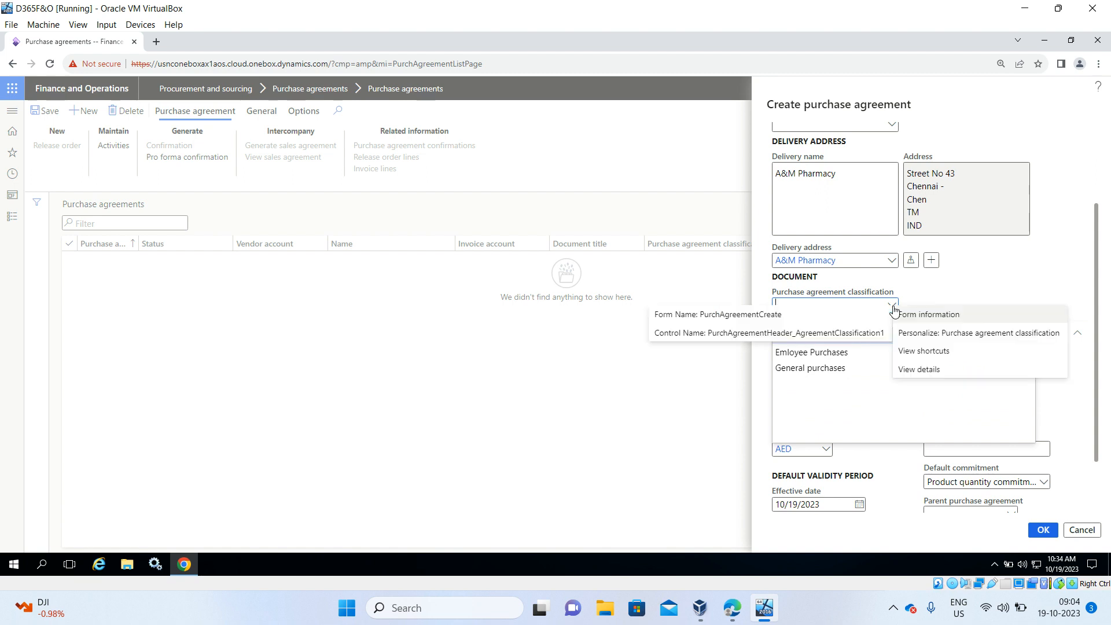
{"action": "left_click", "coordinate": [969, 296]}
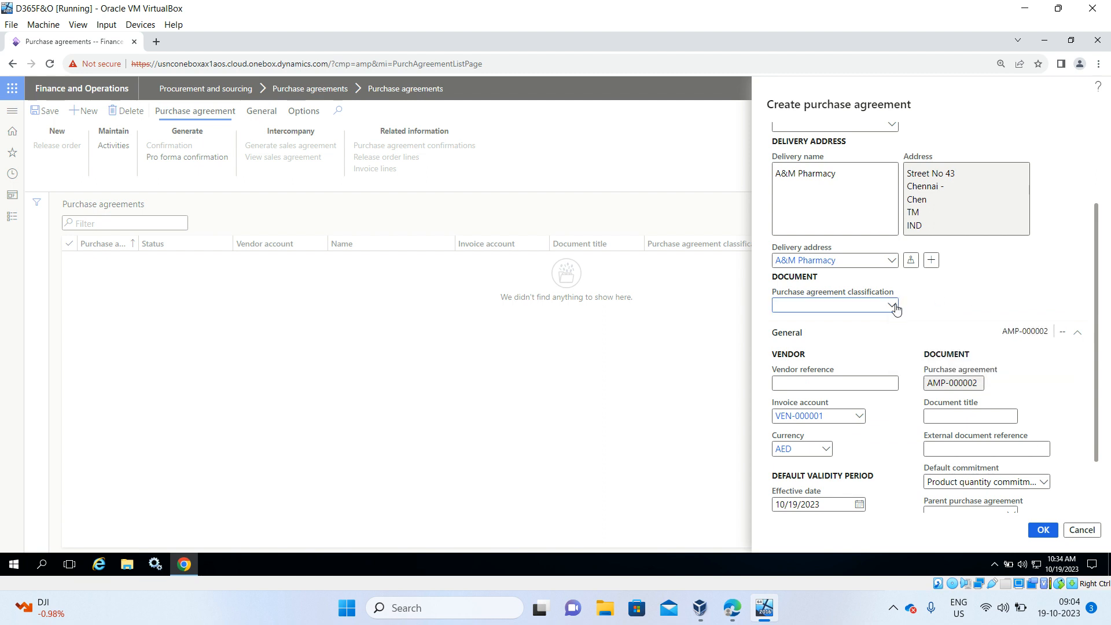
{"action": "left_click", "coordinate": [891, 305]}
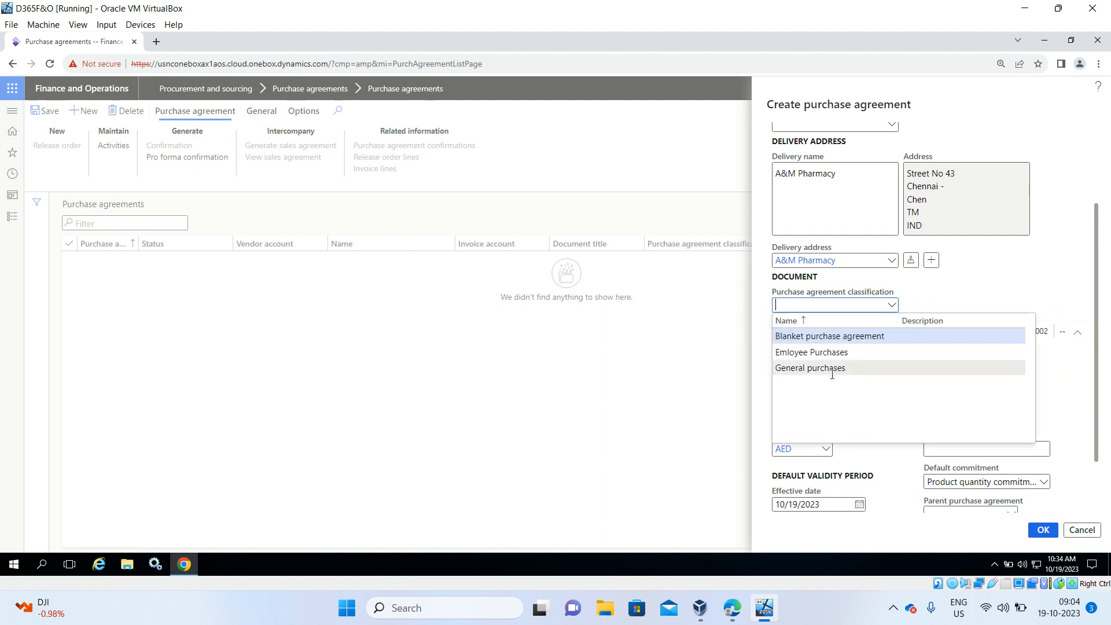
{"action": "right_click", "coordinate": [896, 311]}
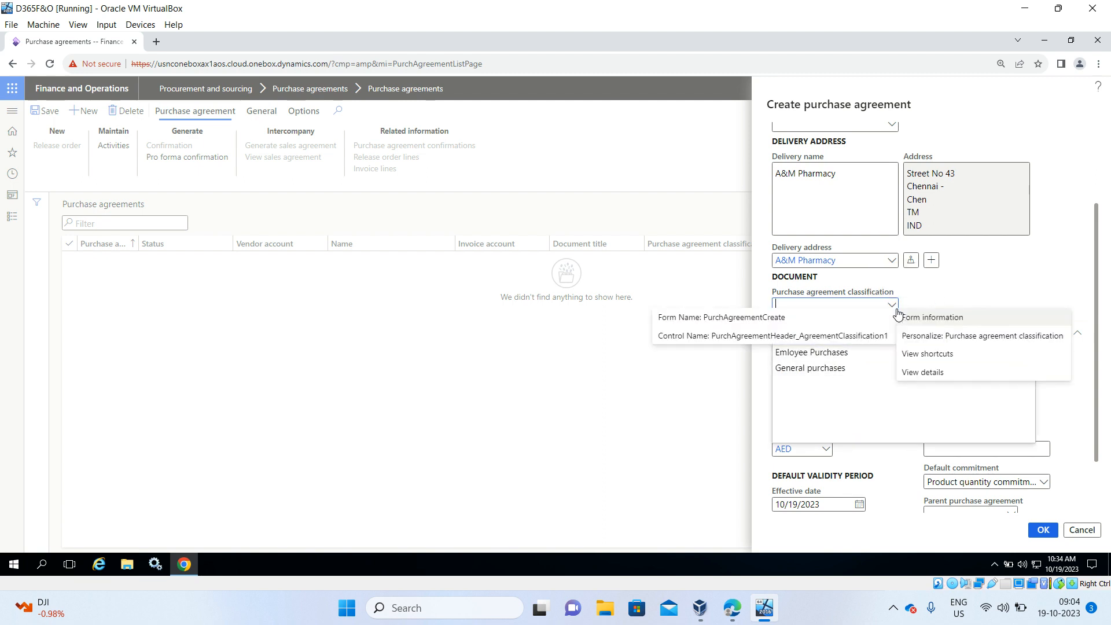
{"action": "left_click", "coordinate": [921, 373]}
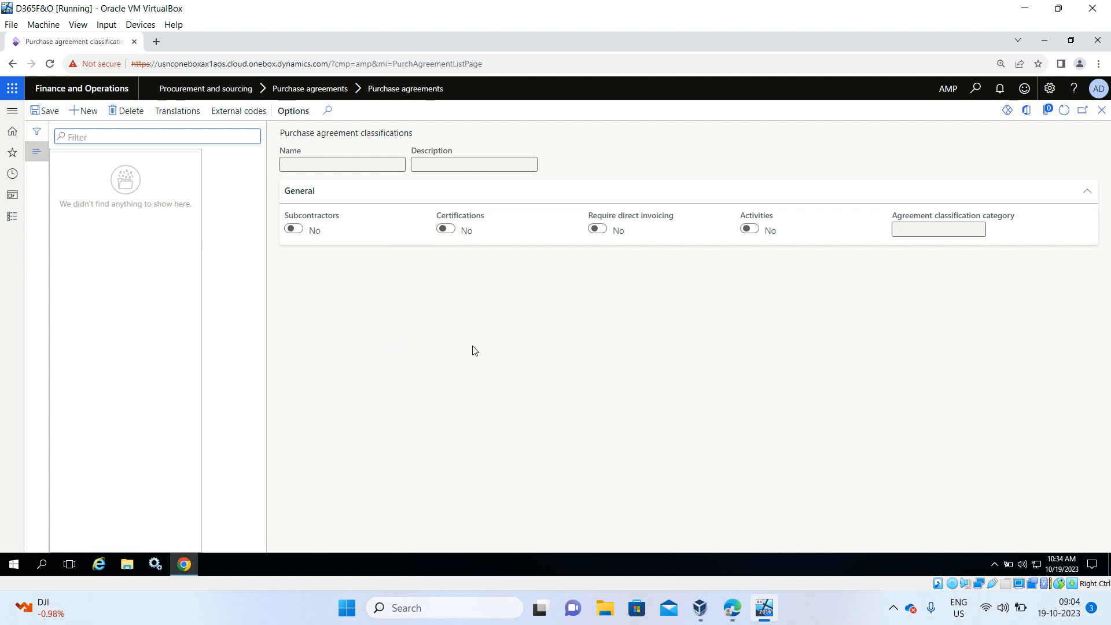
{"action": "left_click", "coordinate": [1103, 112]}
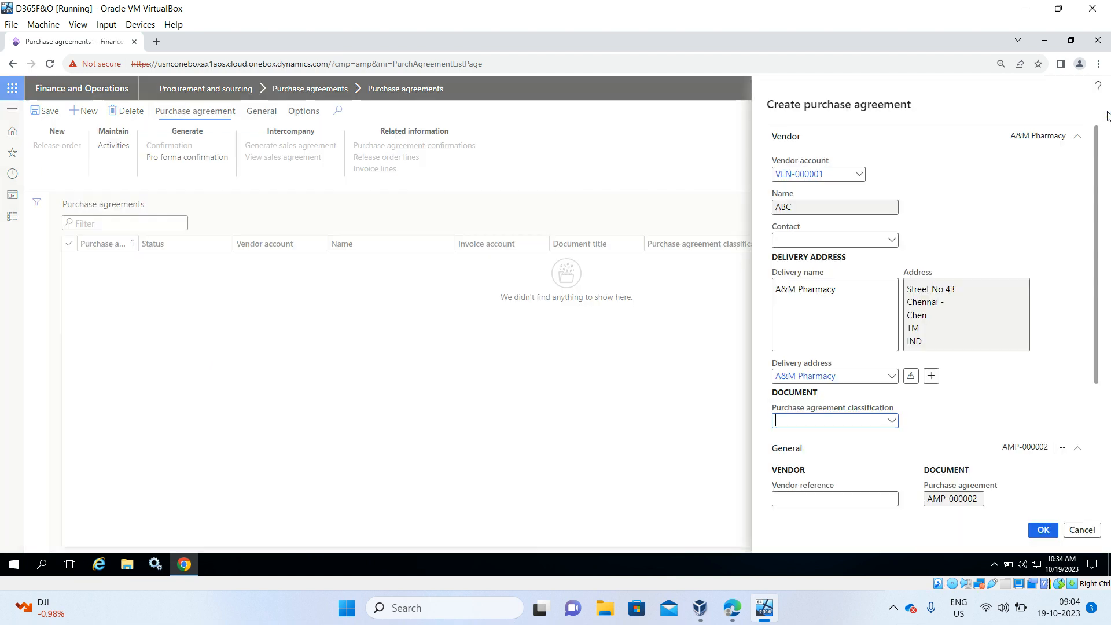
Step: Classify the agreement as Blanket purchase agreement and set its expiration date to 10/31/2023
{"action": "left_click", "coordinate": [891, 419]}
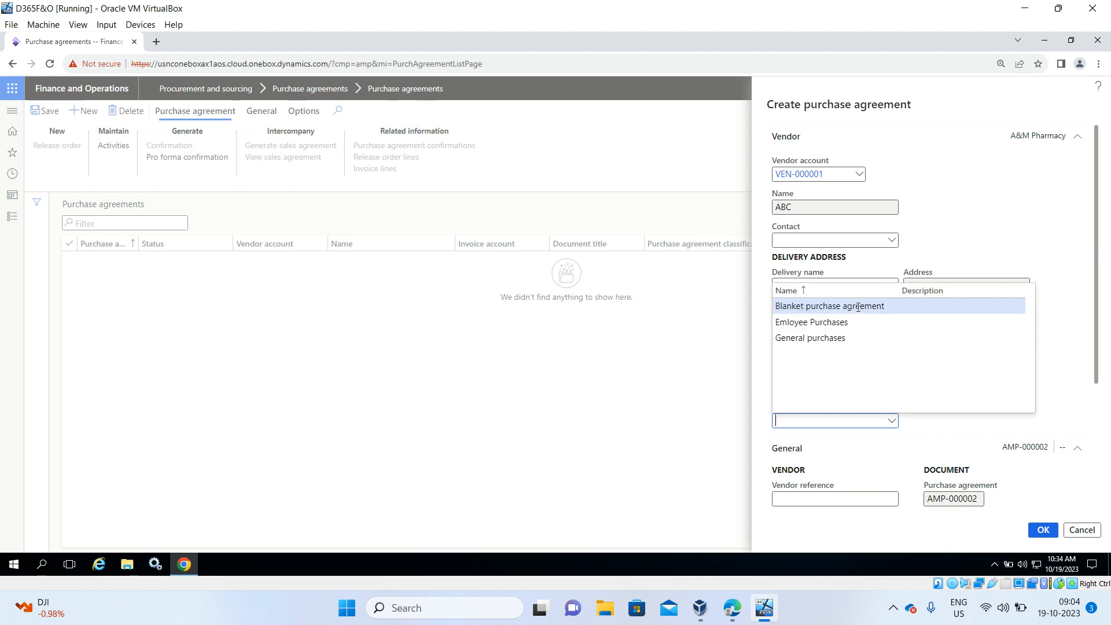
{"action": "left_click", "coordinate": [858, 306]}
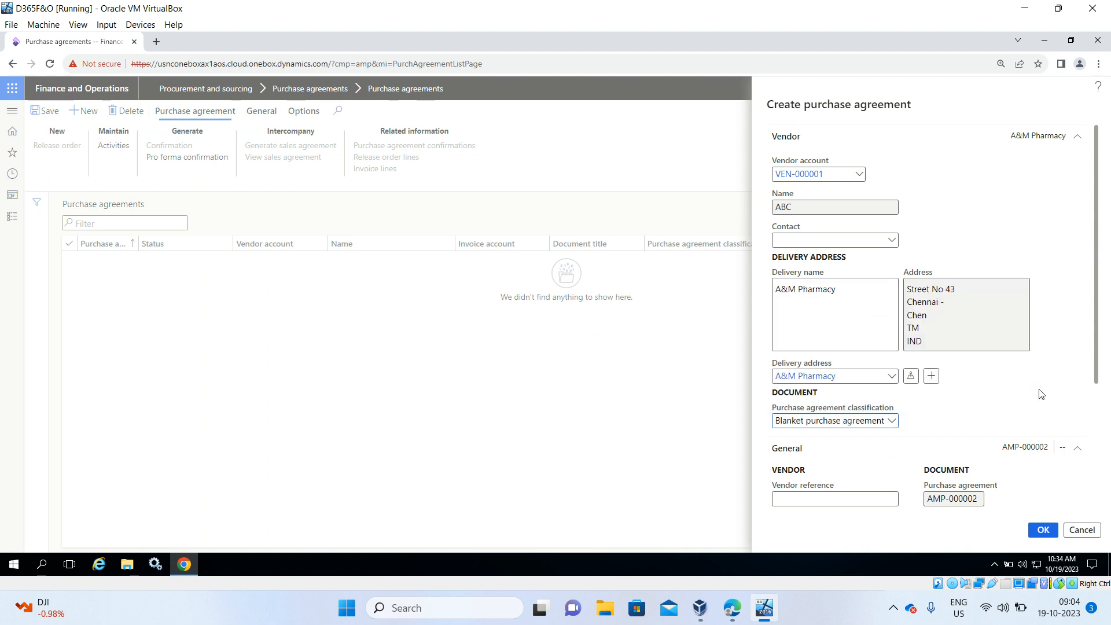
{"action": "scroll", "coordinate": [1042, 394], "scroll_direction": "down", "scroll_amount": 3}
{"action": "scroll", "coordinate": [1039, 389], "scroll_direction": "down", "scroll_amount": 1}
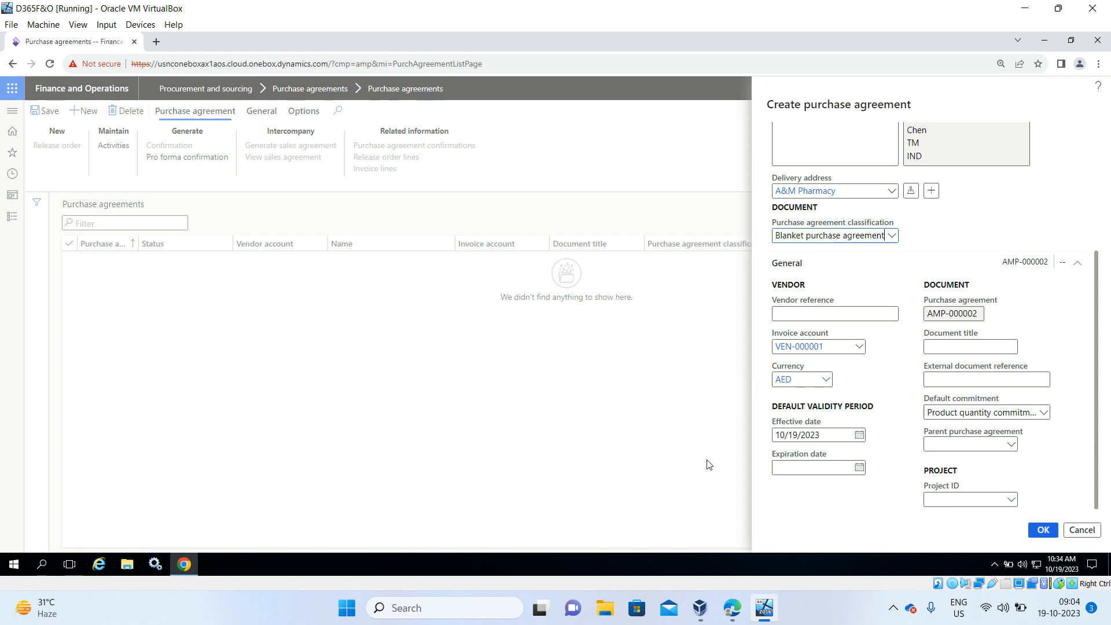
{"action": "left_click", "coordinate": [858, 469]}
{"action": "left_click", "coordinate": [826, 426]}
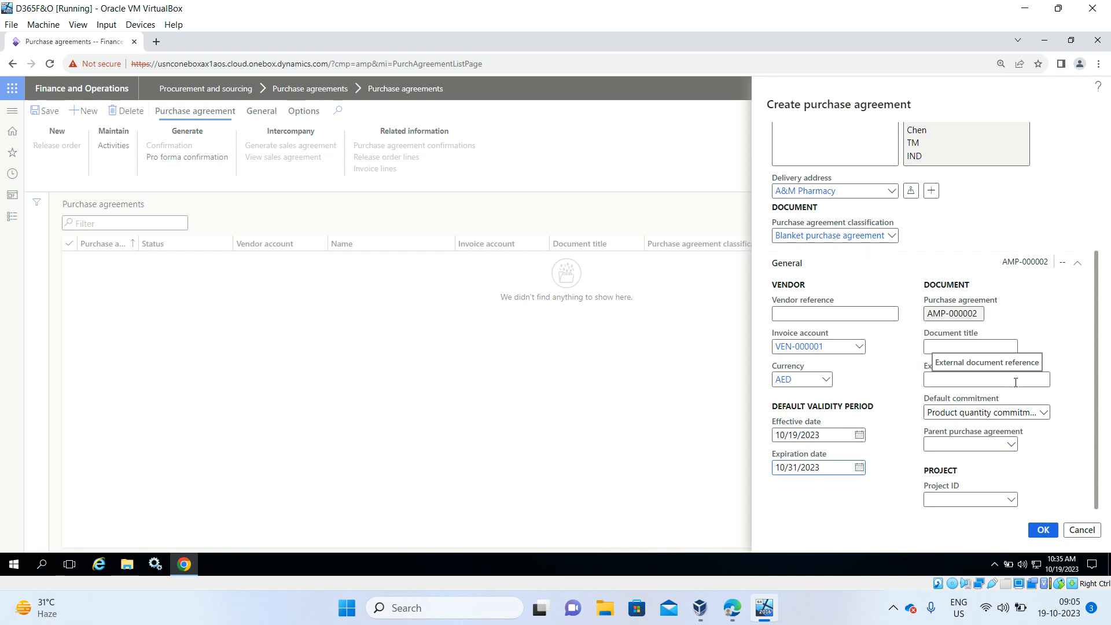
Step: Choose Product quantity commitment as the default commitment and create the purchase agreement
{"action": "left_click", "coordinate": [1043, 413]}
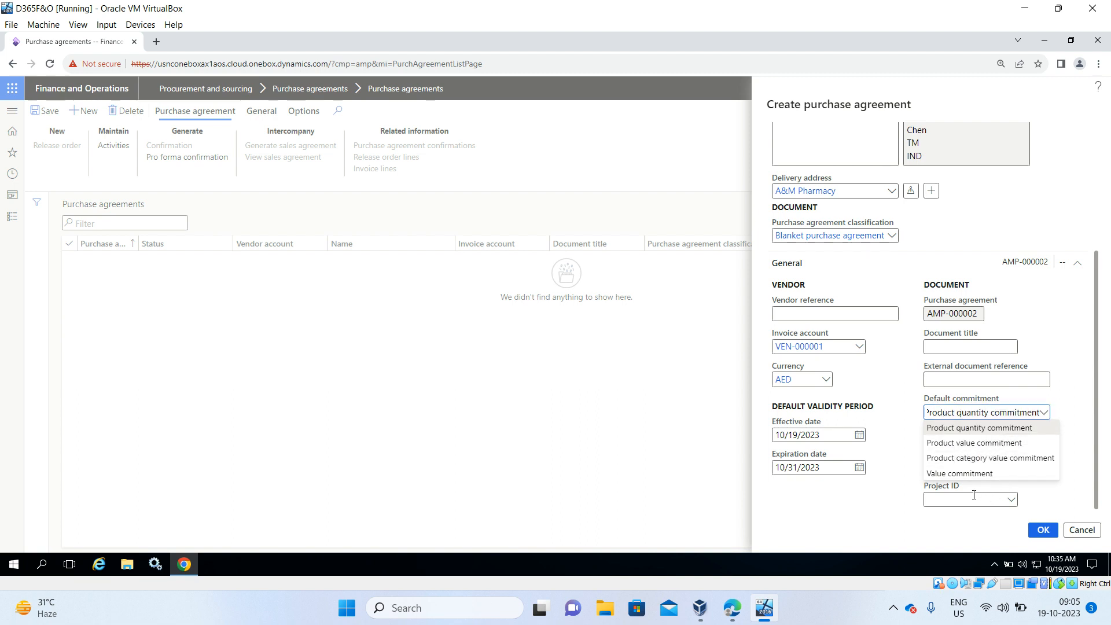
{"action": "left_click", "coordinate": [994, 429]}
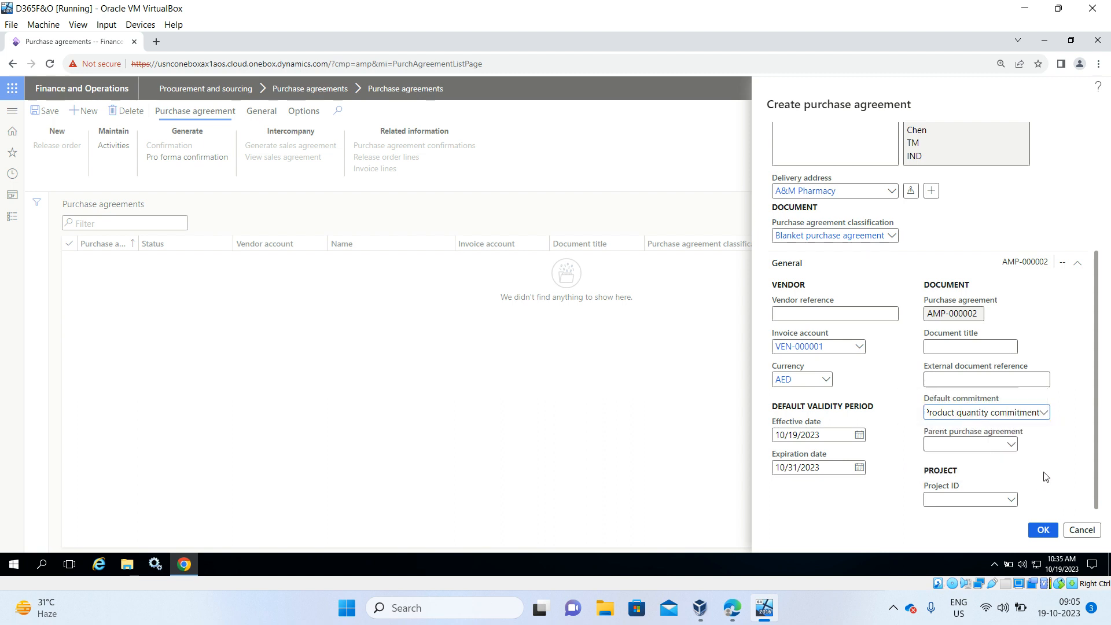
{"action": "left_click", "coordinate": [1042, 529]}
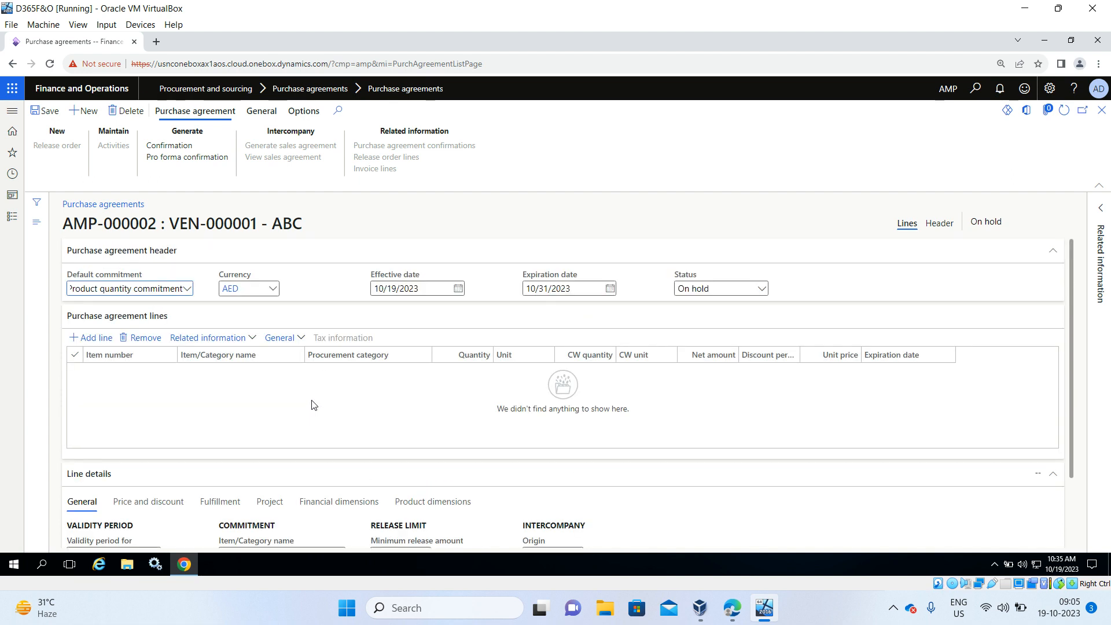
Step: Add an agreement line for item AMP-000001, Paracetamol 650 Mg
{"action": "left_click", "coordinate": [187, 290]}
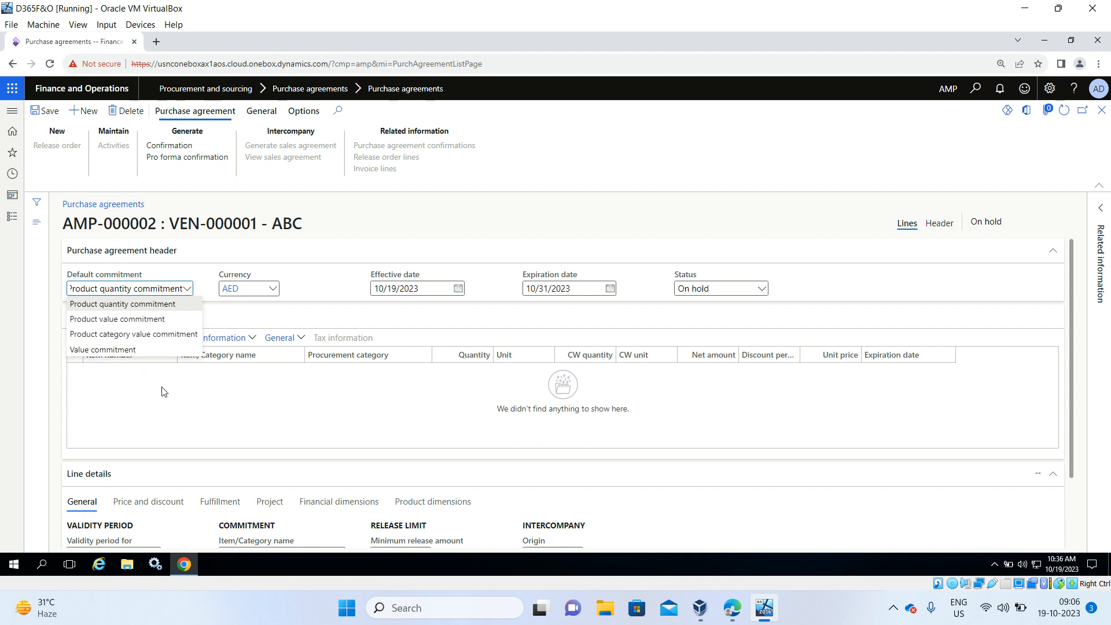
{"action": "key", "text": "Escape"}
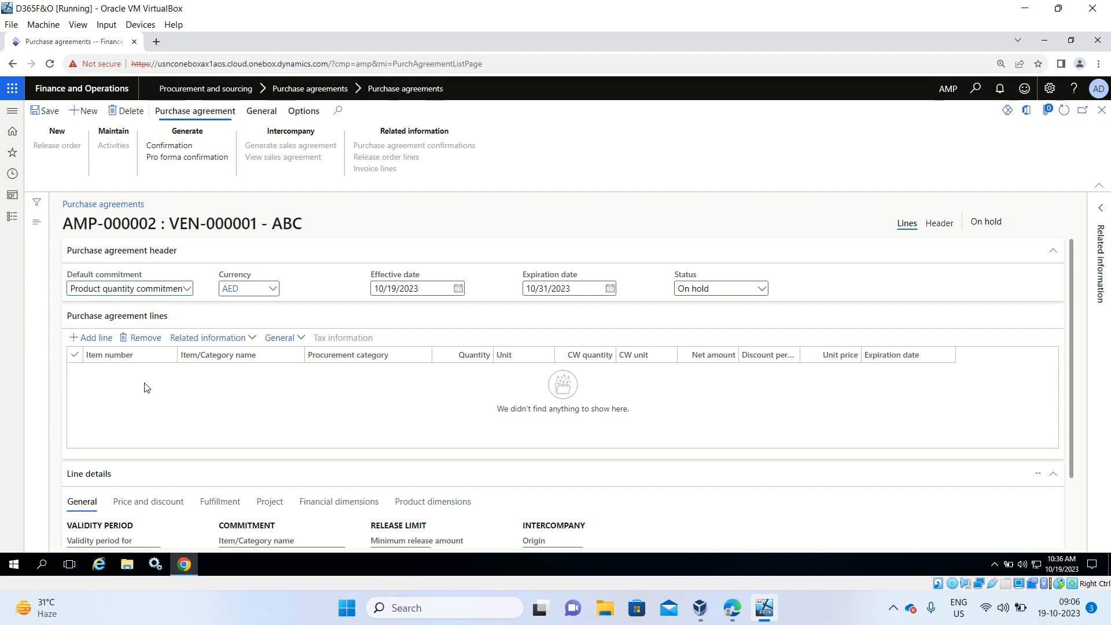
{"action": "left_click", "coordinate": [99, 339]}
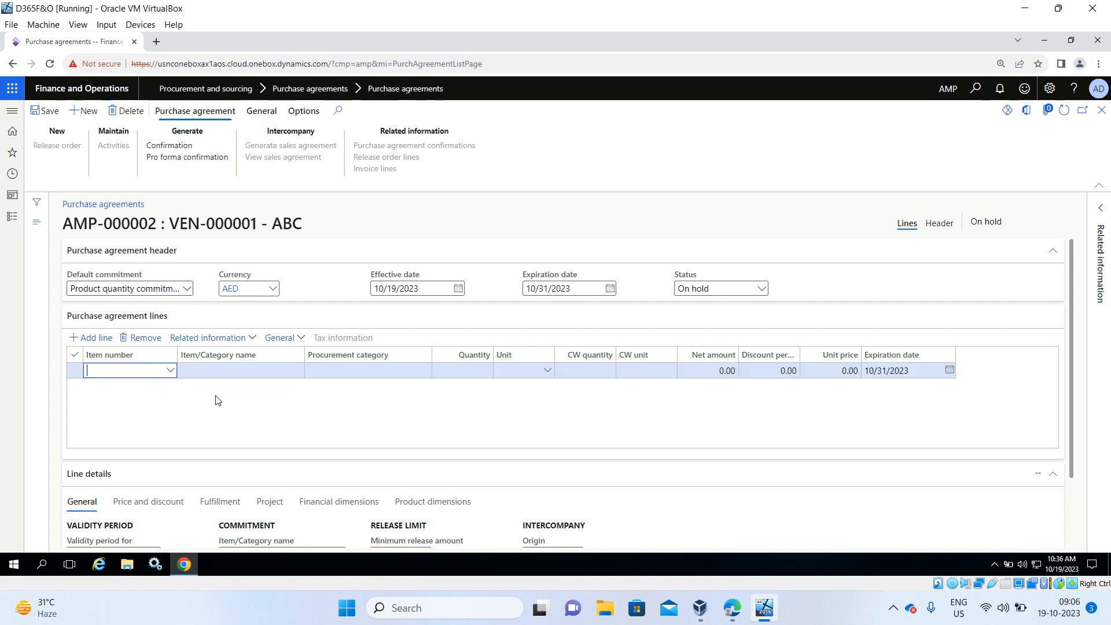
{"action": "scroll", "coordinate": [217, 401], "scroll_direction": "down", "scroll_amount": 2}
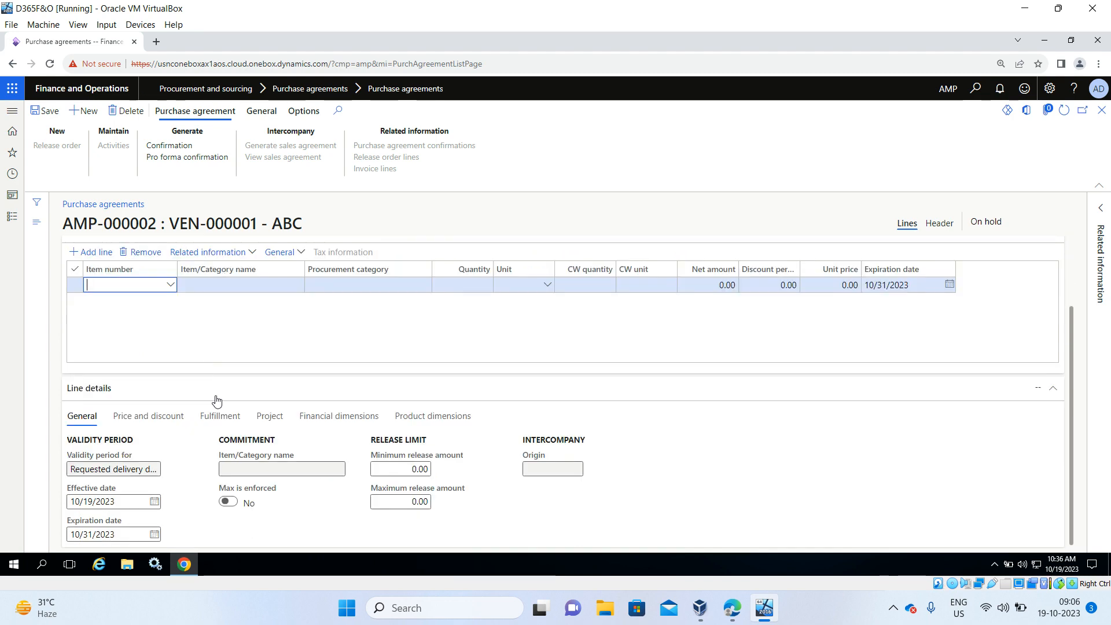
{"action": "scroll", "coordinate": [218, 400], "scroll_direction": "up", "scroll_amount": 2}
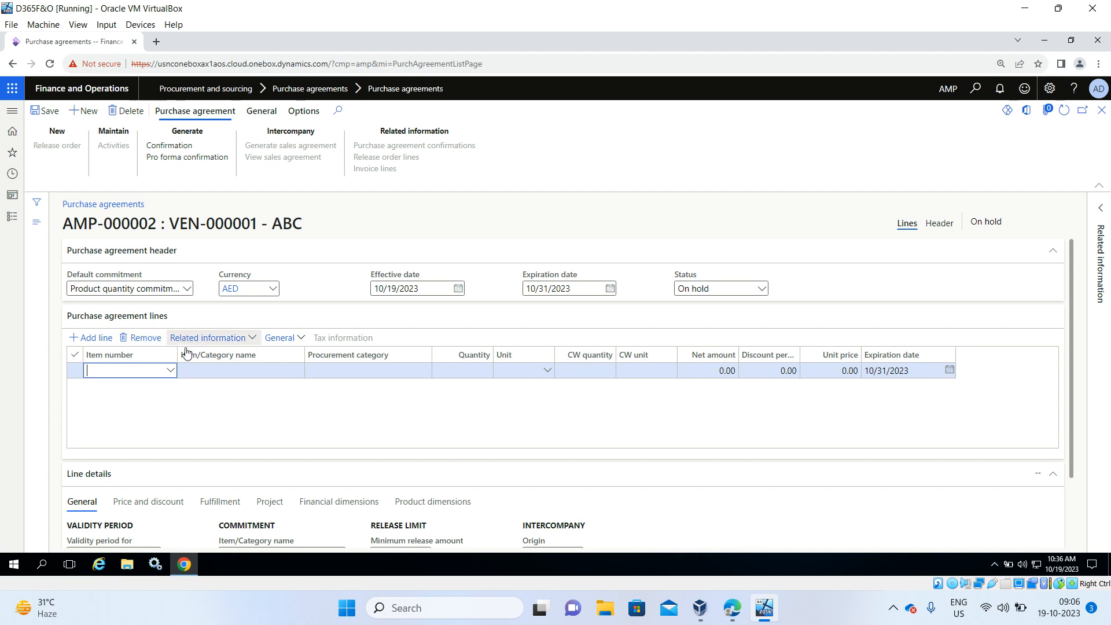
{"action": "left_click", "coordinate": [169, 376]}
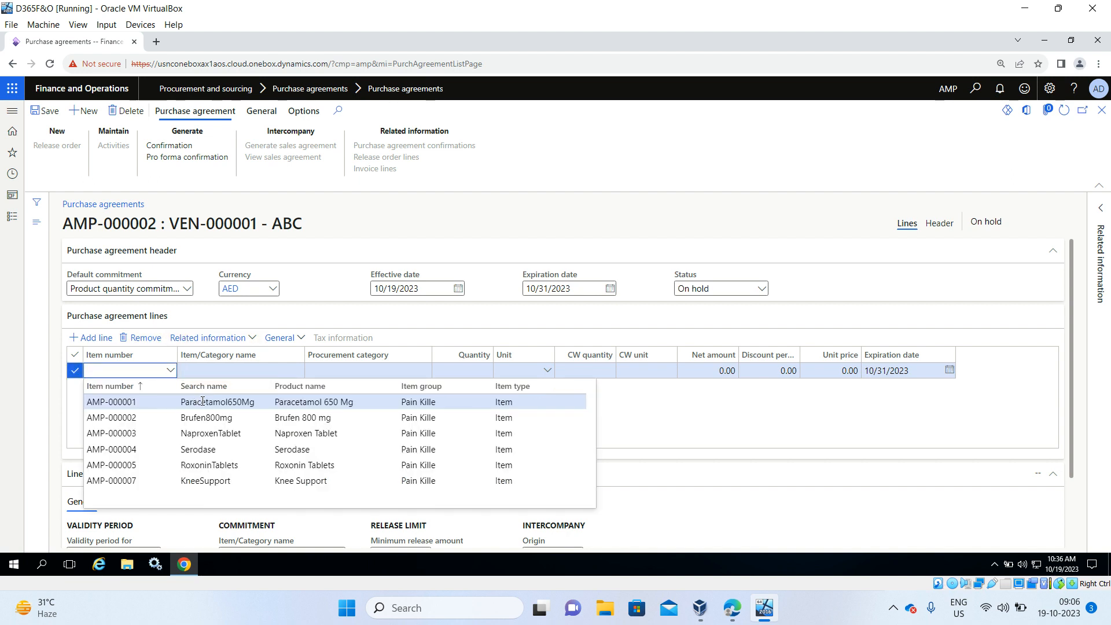
{"action": "left_click", "coordinate": [203, 403]}
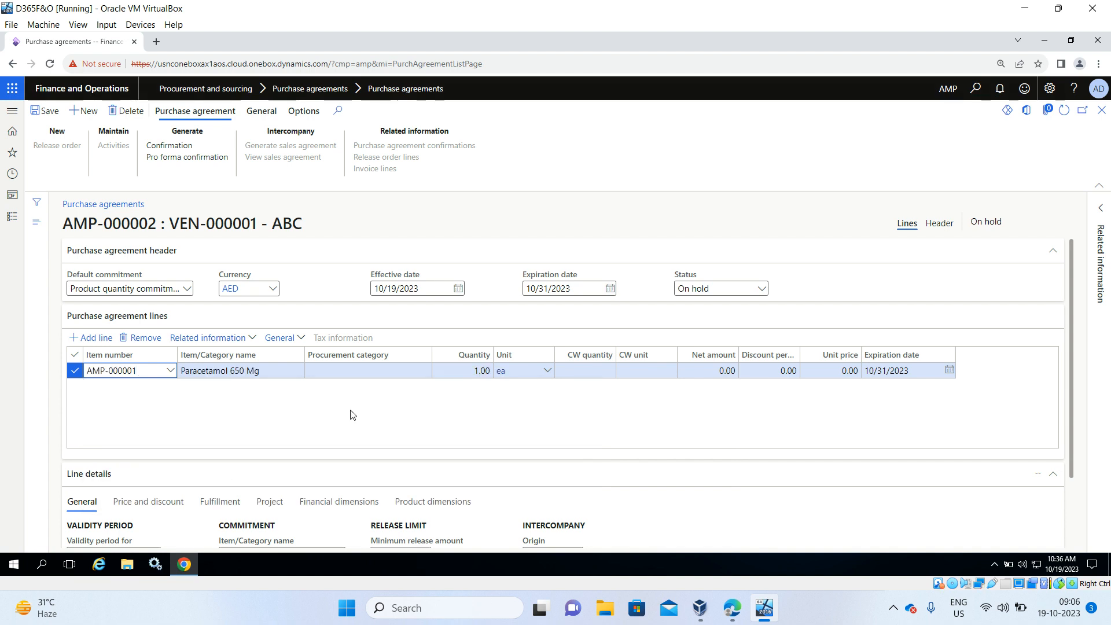
Step: Display the Site and Warehouse storage dimensions in the agreement lines
{"action": "left_click", "coordinate": [302, 339]}
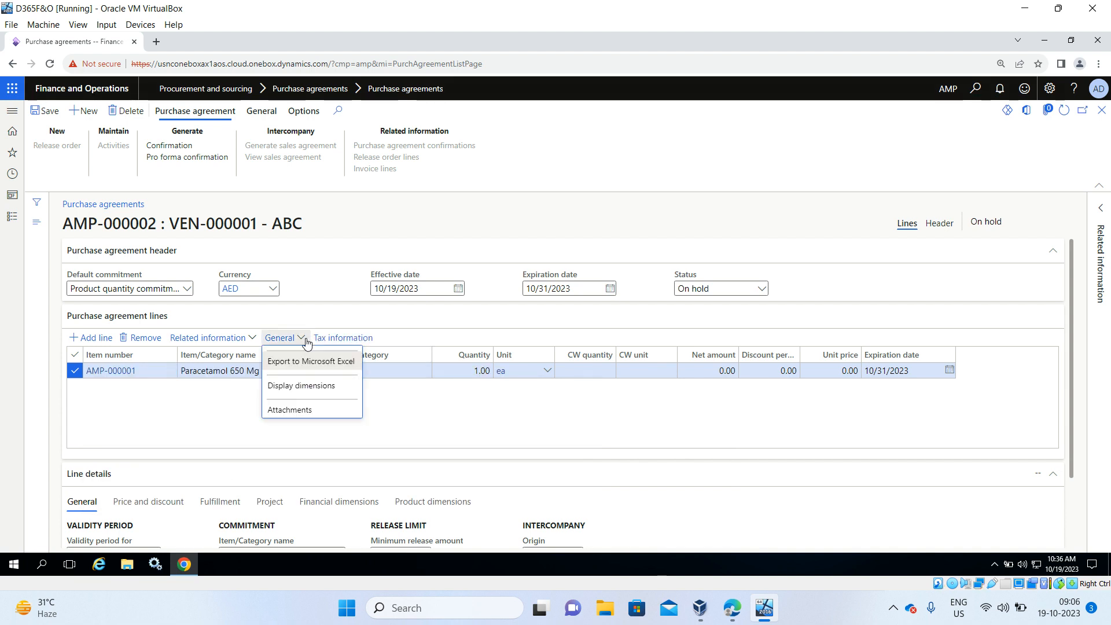
{"action": "left_click", "coordinate": [301, 386]}
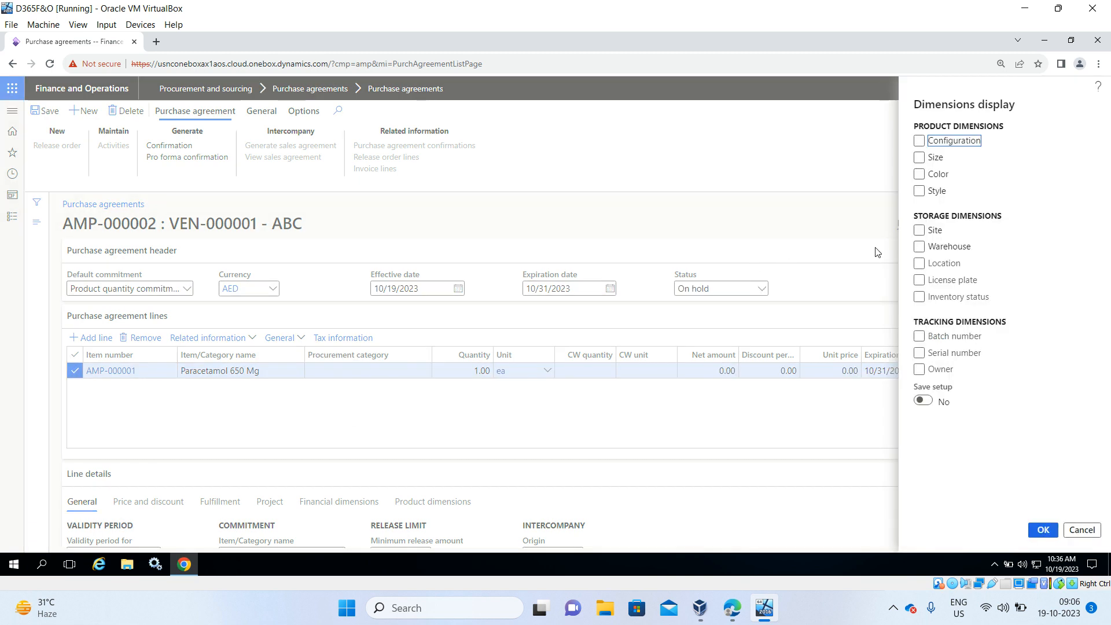
{"action": "left_click", "coordinate": [920, 234]}
{"action": "left_click", "coordinate": [920, 246]}
{"action": "left_click", "coordinate": [1043, 529]}
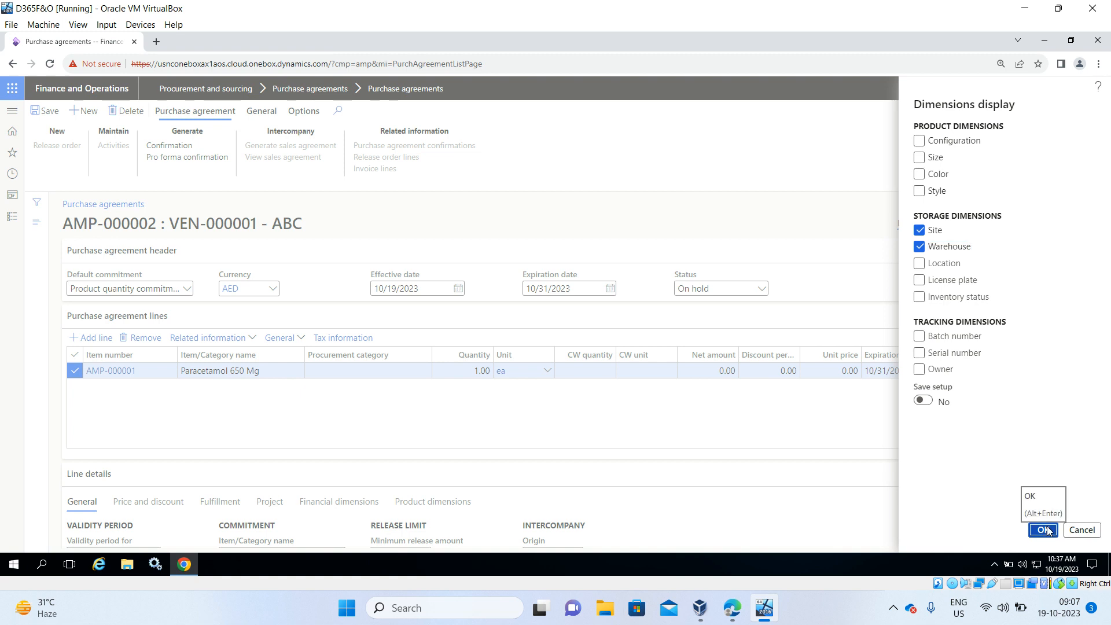
Step: Assign the Non -WMS warehouse in East Zone to the Paracetamol 650 Mg line
{"action": "left_click", "coordinate": [616, 370]}
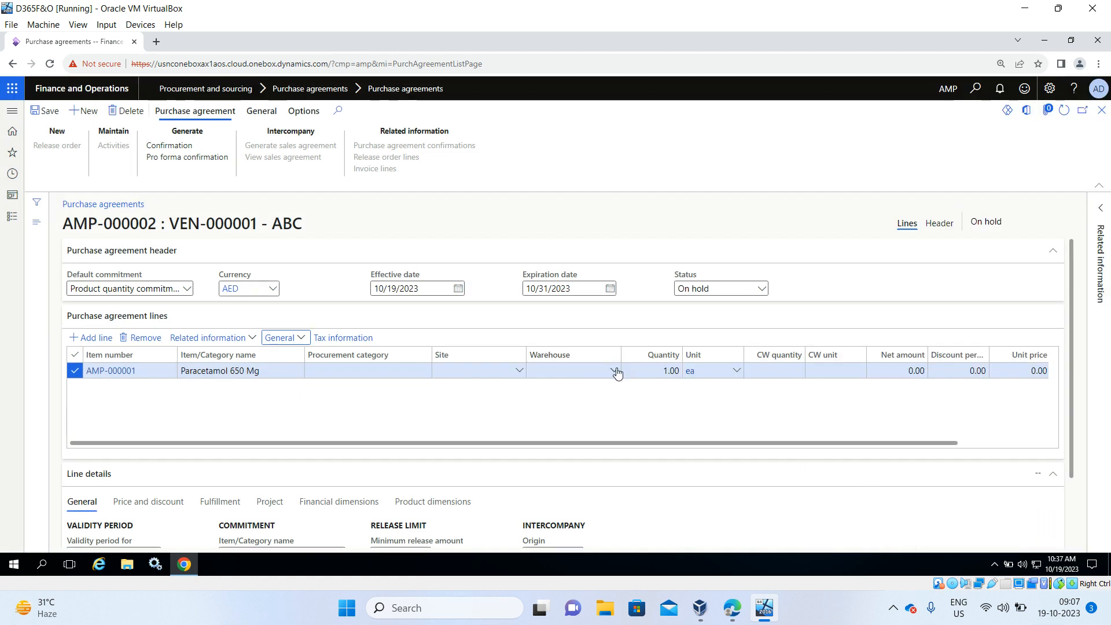
{"action": "left_click", "coordinate": [614, 370]}
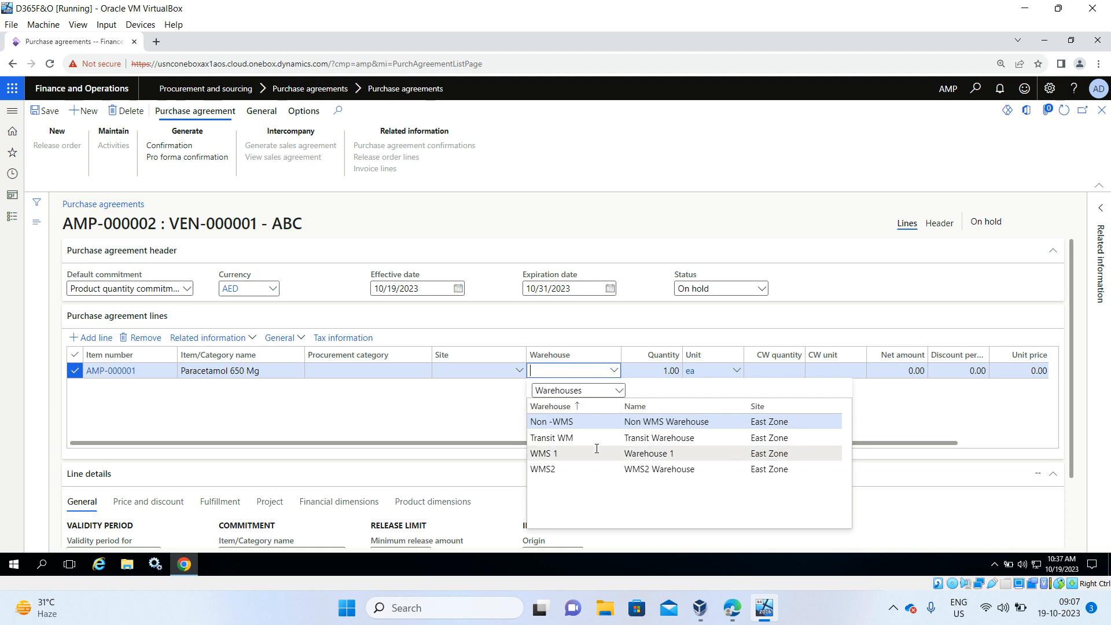
{"action": "left_click", "coordinate": [605, 421]}
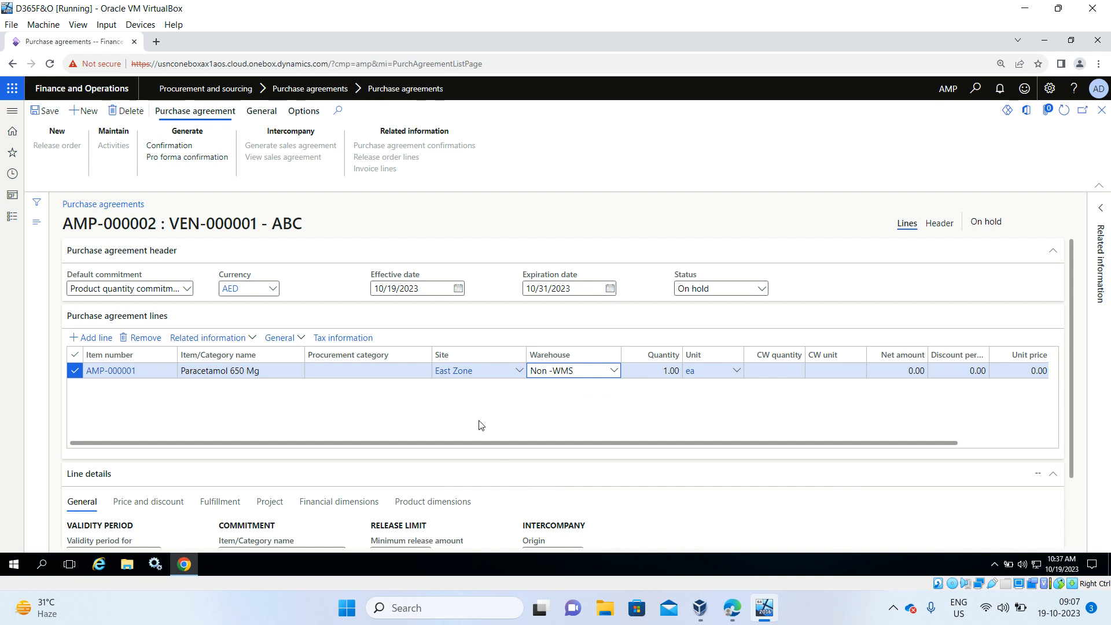
Step: Set the Paracetamol 650 Mg agreement line's quantity to 5,000 and its unit price to 55.00
{"action": "left_click", "coordinate": [678, 371]}
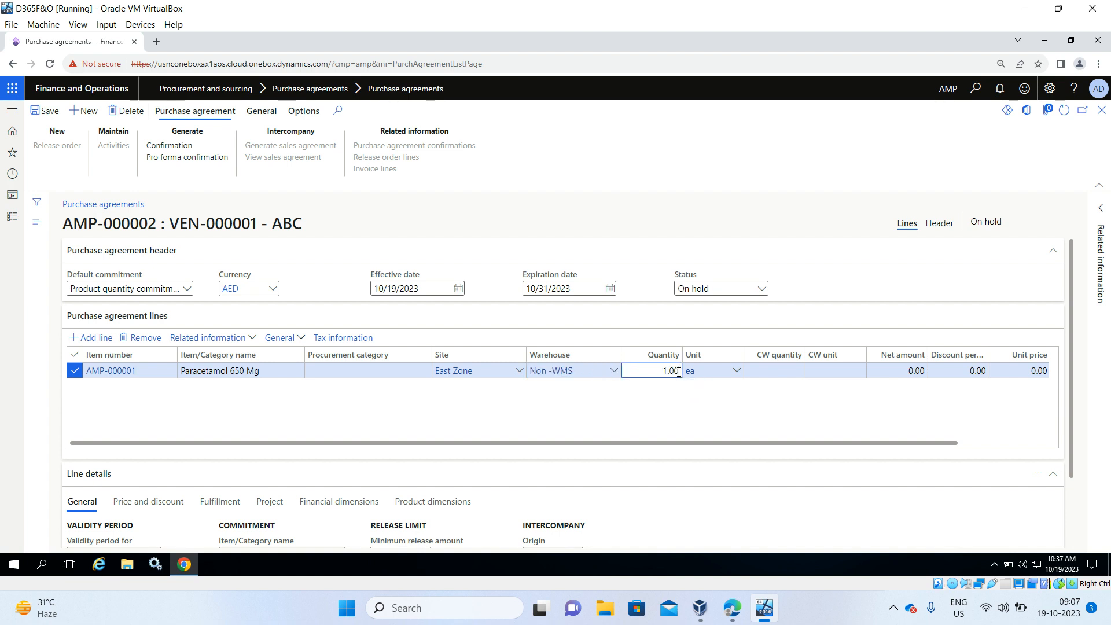
{"action": "key", "text": "BackSpace"}
{"action": "key", "text": "BackSpace"}
{"action": "key", "text": "BackSpace"}
{"action": "type", "text": "0"}
{"action": "left_click", "coordinate": [758, 404]}
{"action": "left_click", "coordinate": [1046, 372]}
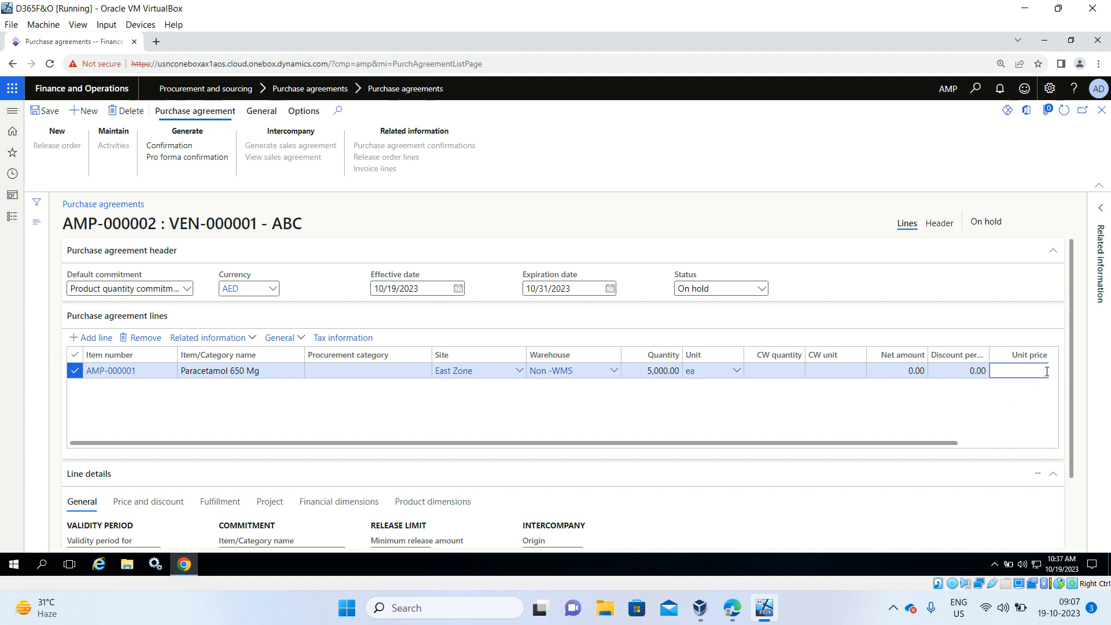
{"action": "left_click", "coordinate": [991, 409]}
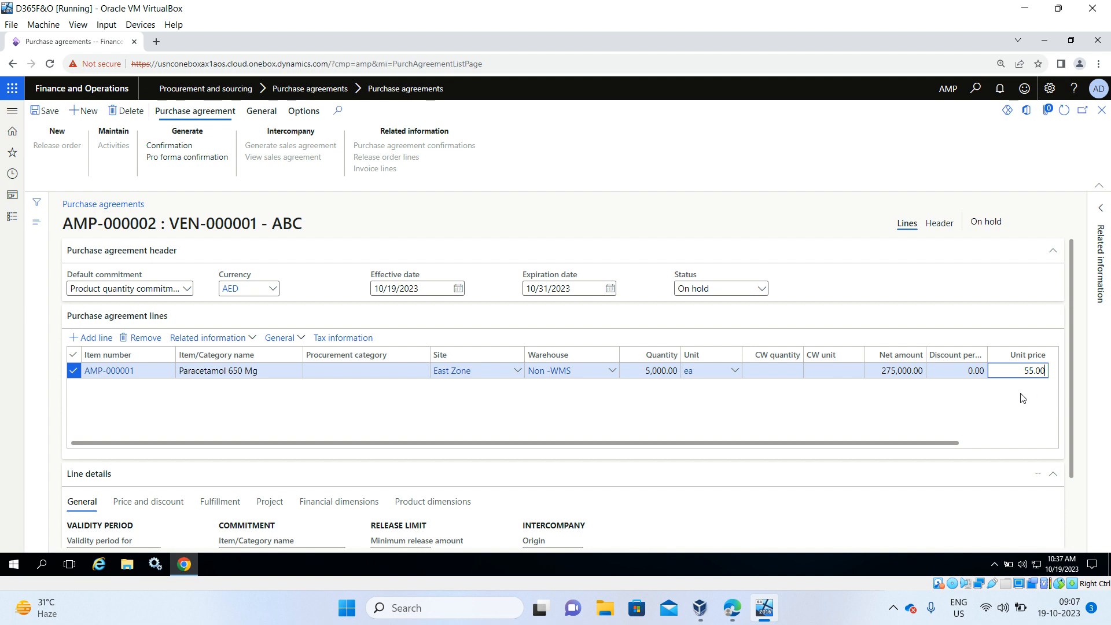
Step: Set Max is enforced to Yes in the Paracetamol 650 Mg line's commitment details
{"action": "scroll", "coordinate": [570, 390], "scroll_direction": "right", "scroll_amount": 2}
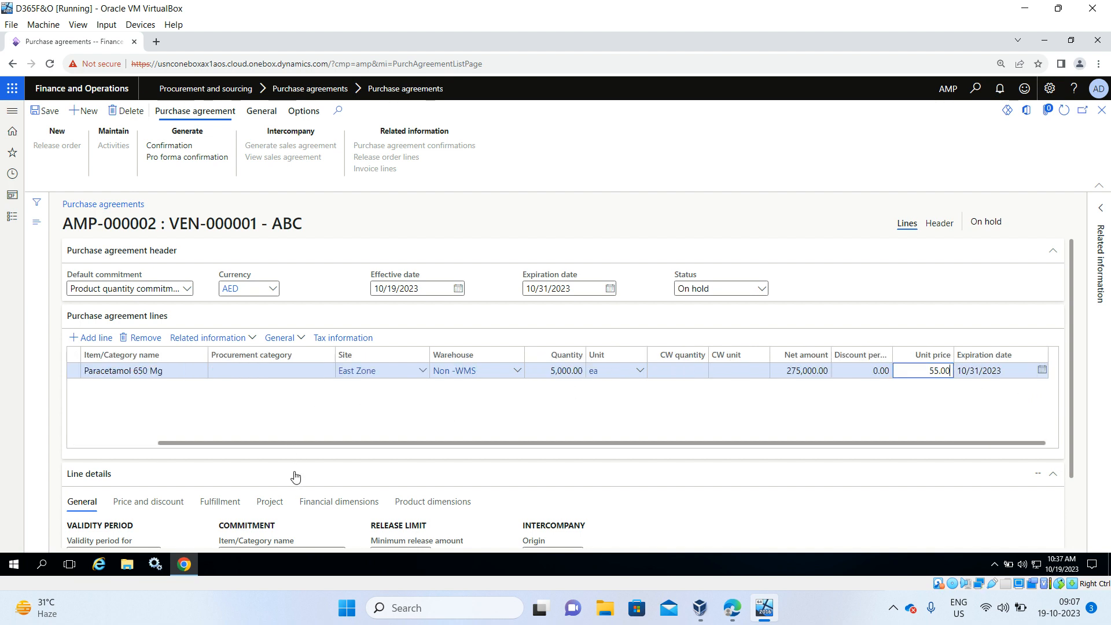
{"action": "scroll", "coordinate": [295, 476], "scroll_direction": "down", "scroll_amount": 1}
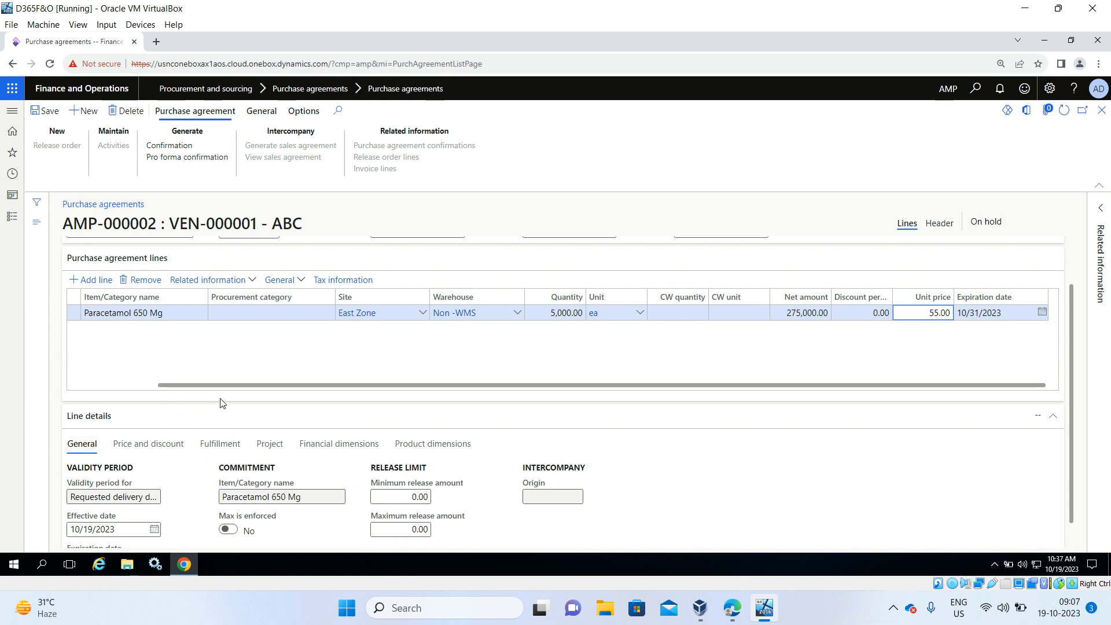
{"action": "scroll", "coordinate": [222, 403], "scroll_direction": "down", "scroll_amount": 1}
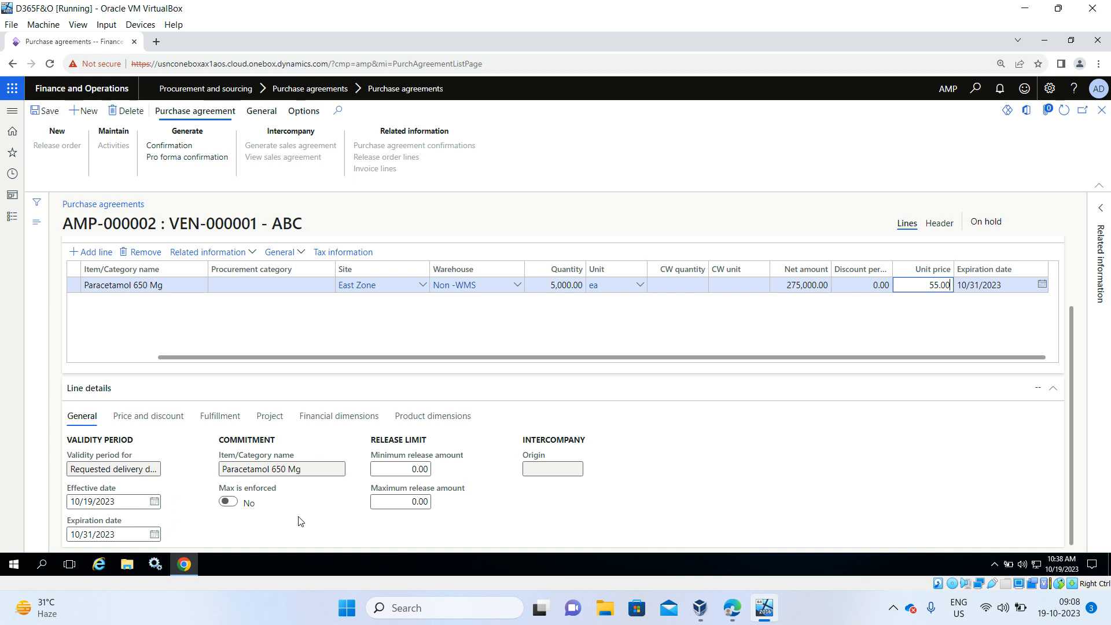
{"action": "left_click", "coordinate": [228, 502]}
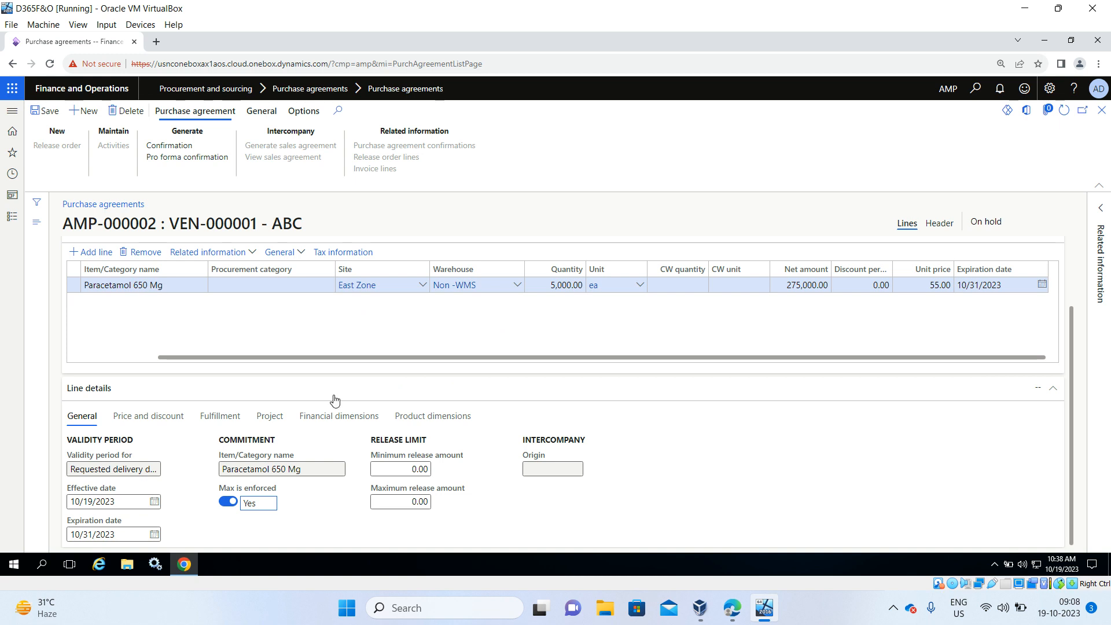
{"action": "left_click", "coordinate": [227, 502]}
{"action": "left_click", "coordinate": [235, 502]}
Step: Review the line's price and discount, fulfillment, project, financial dimension and product dimension details
{"action": "left_click", "coordinate": [172, 417]}
{"action": "scroll", "coordinate": [175, 461], "scroll_direction": "down", "scroll_amount": 1}
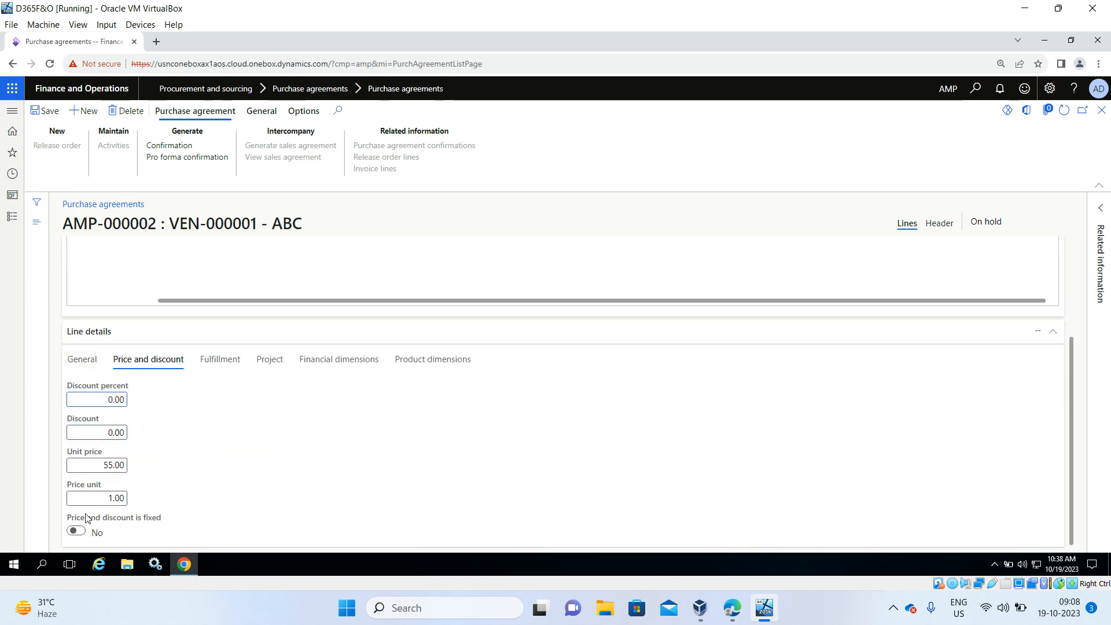
{"action": "left_click", "coordinate": [217, 360]}
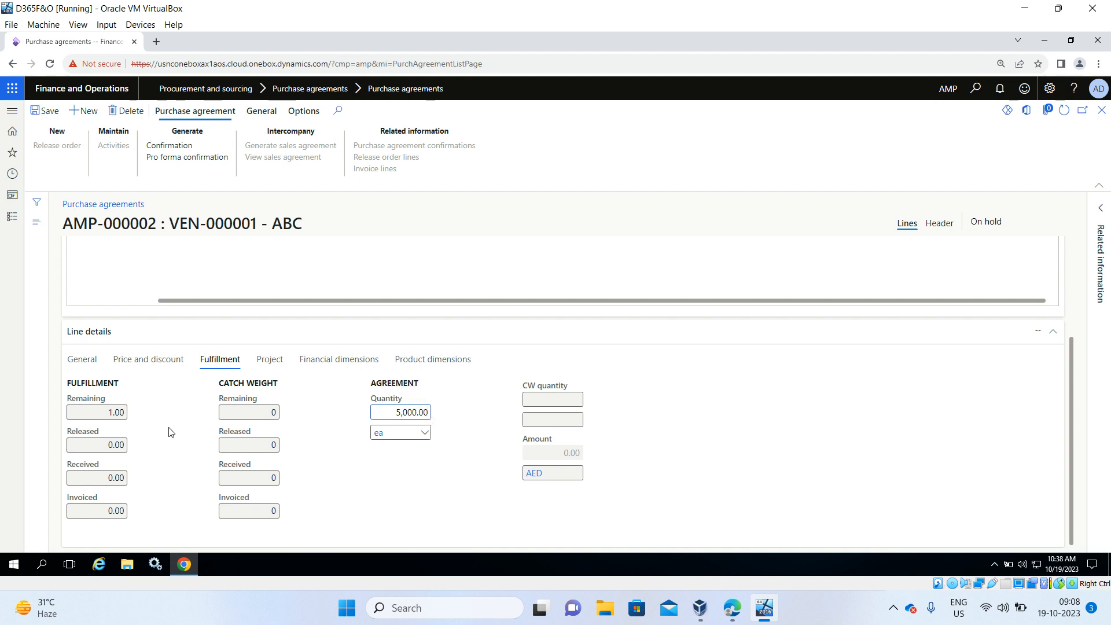
{"action": "mouse_move", "coordinate": [94, 413]}
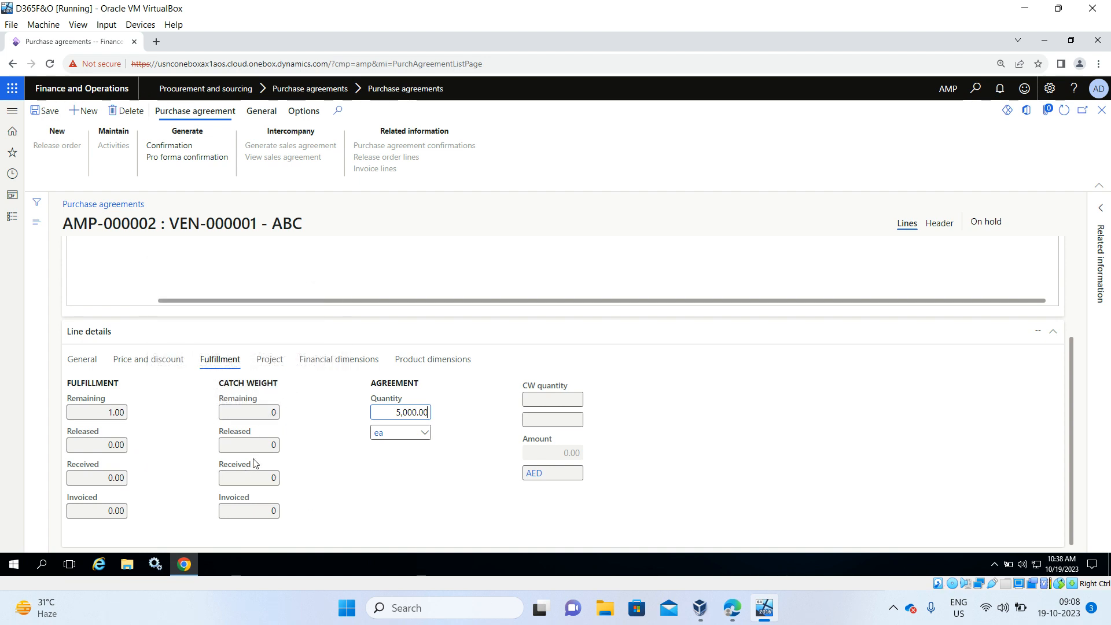
{"action": "left_click", "coordinate": [272, 361]}
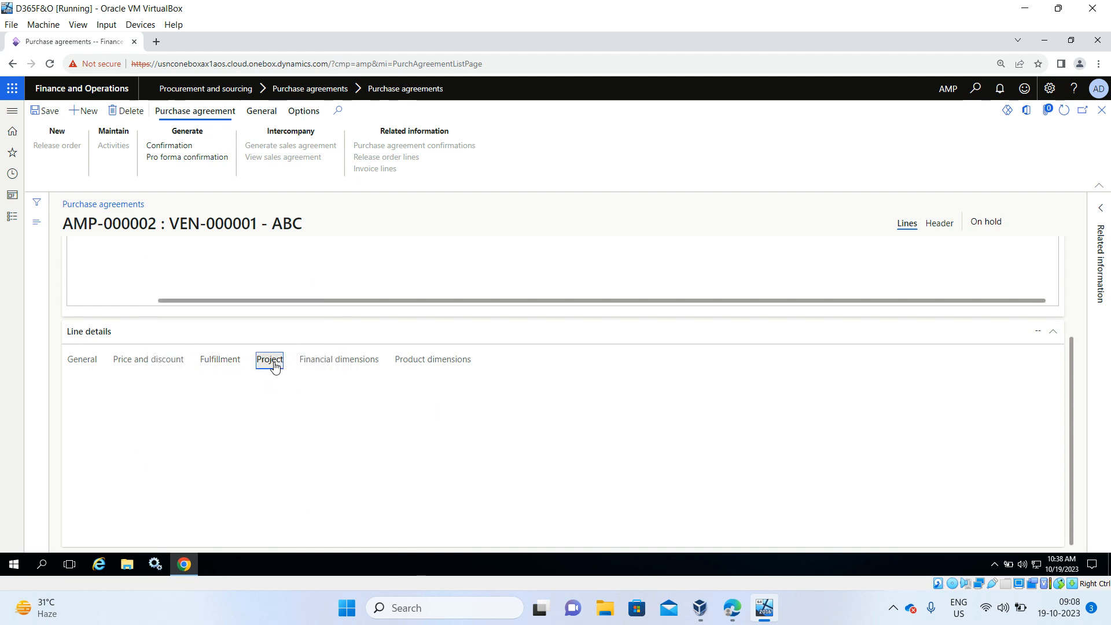
{"action": "left_click", "coordinate": [323, 364]}
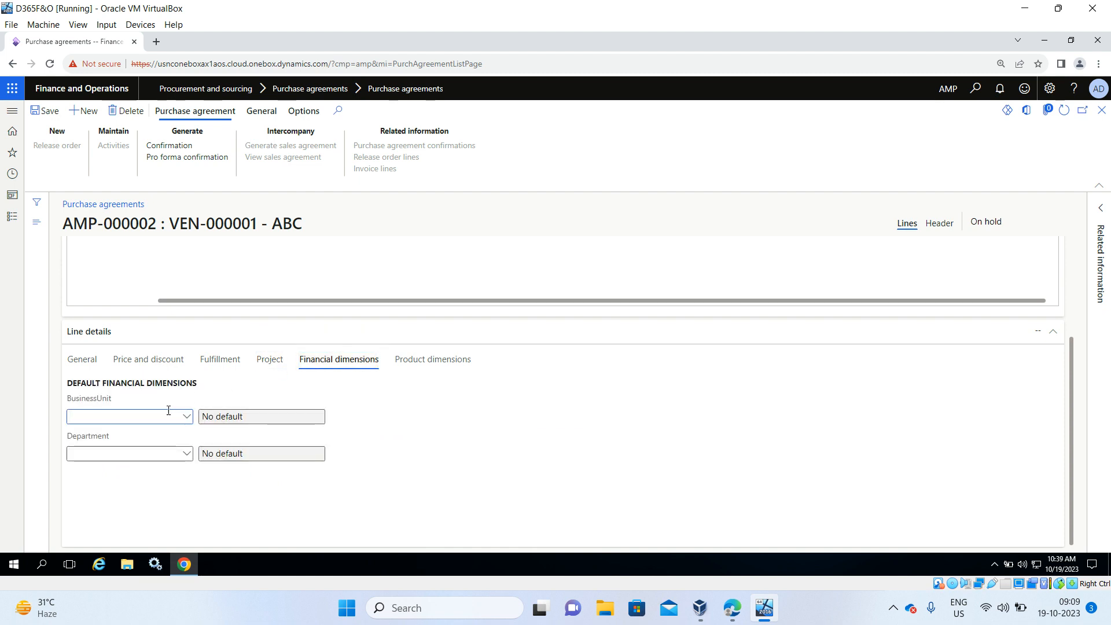
{"action": "left_click", "coordinate": [423, 363]}
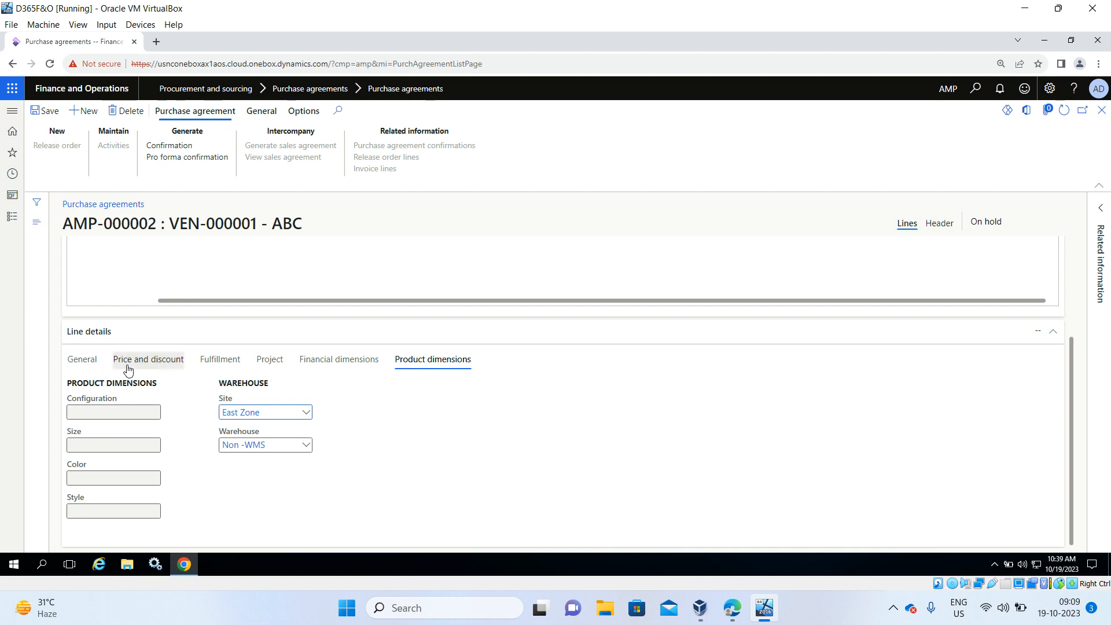
{"action": "left_click", "coordinate": [79, 366]}
{"action": "scroll", "coordinate": [486, 381], "scroll_direction": "up", "scroll_amount": 3}
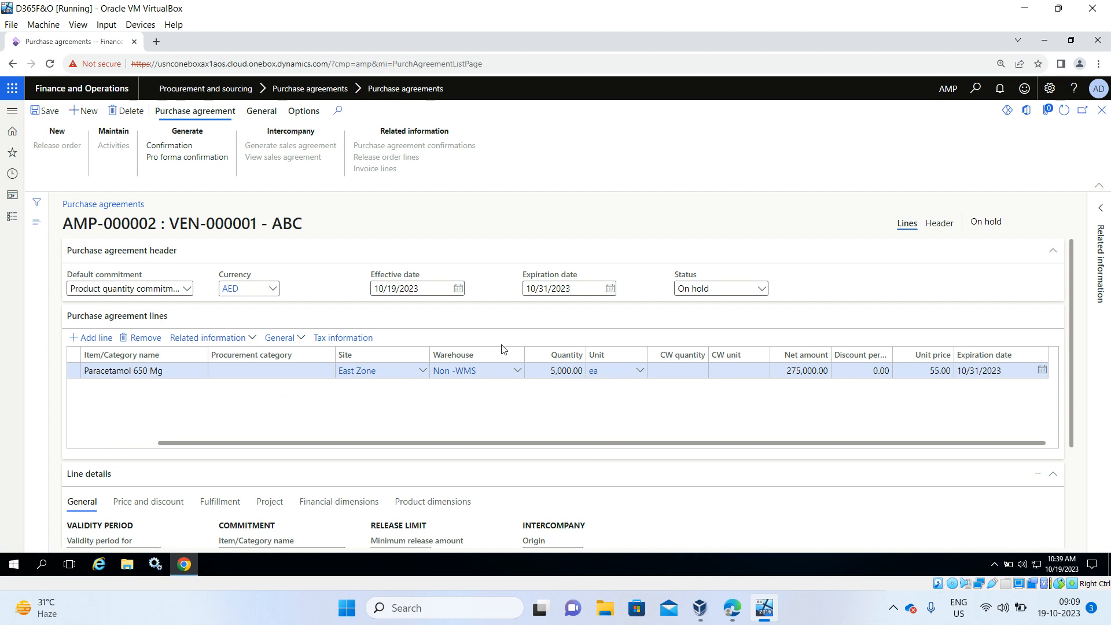
Step: Generate the confirmation for the purchase agreement with vendor ABC
{"action": "left_click", "coordinate": [179, 150]}
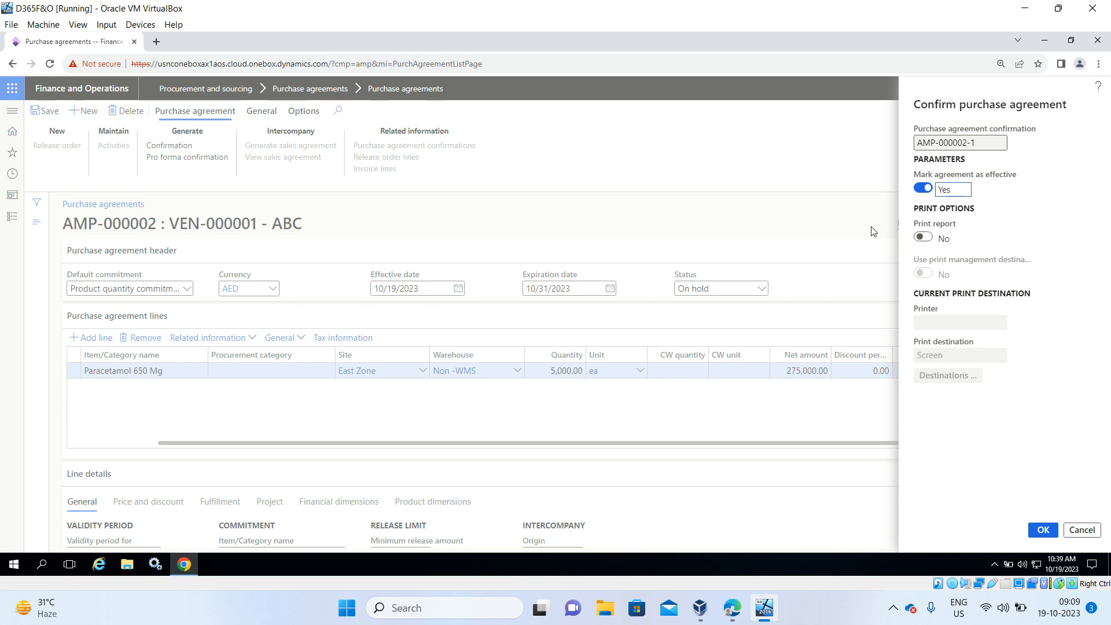
{"action": "left_click", "coordinate": [923, 189]}
{"action": "left_click", "coordinate": [1040, 530]}
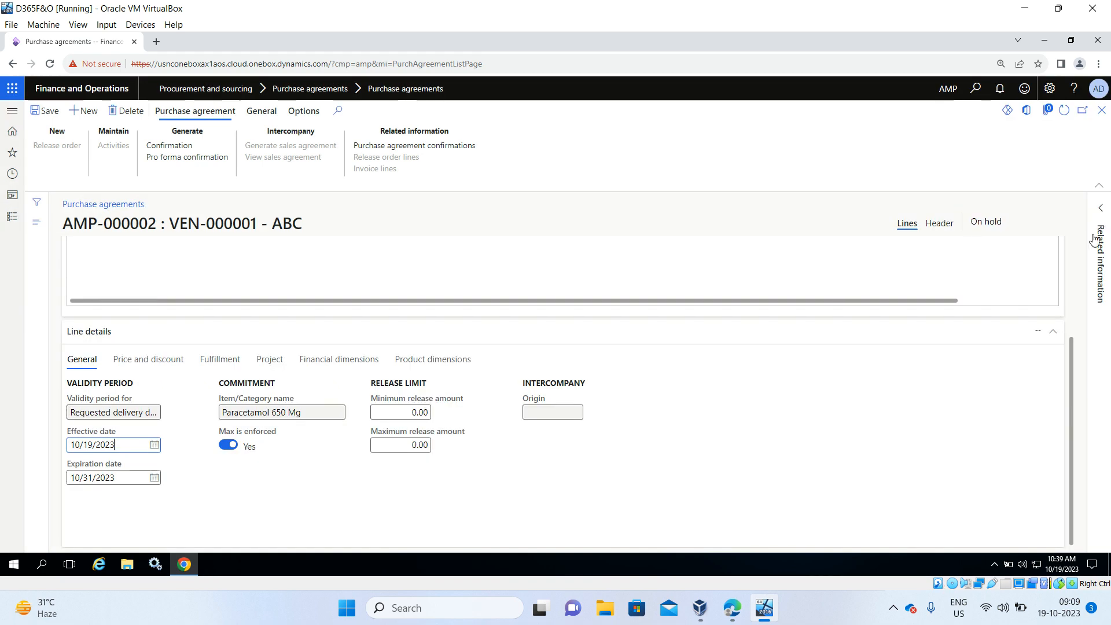
Step: Change the purchase agreement's status to Effective and save the agreement
{"action": "left_click", "coordinate": [1070, 246]}
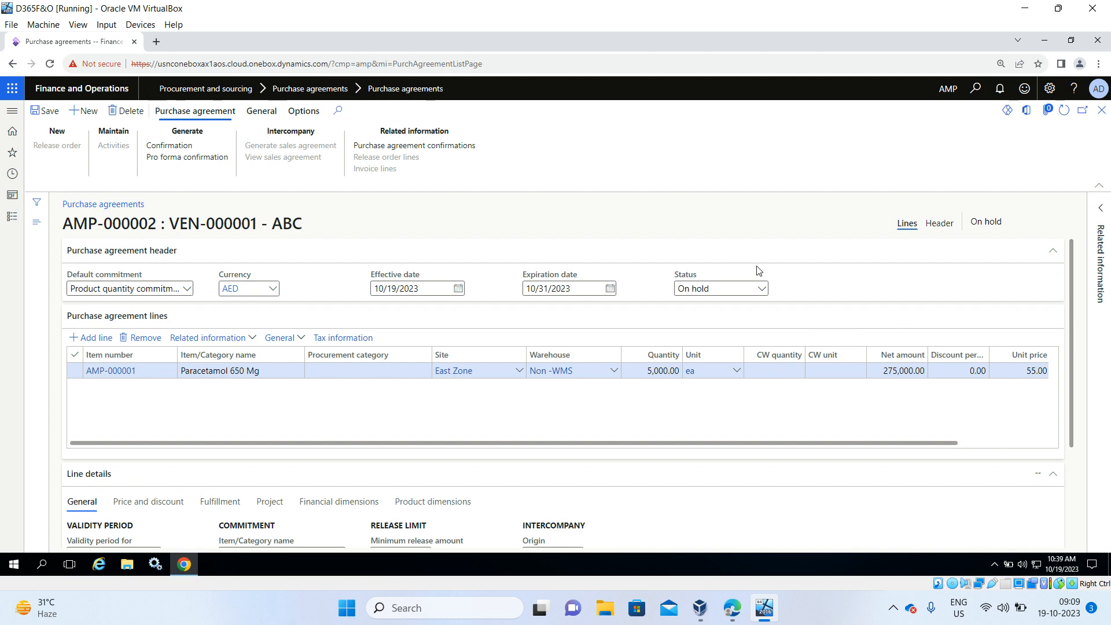
{"action": "left_click", "coordinate": [761, 288]}
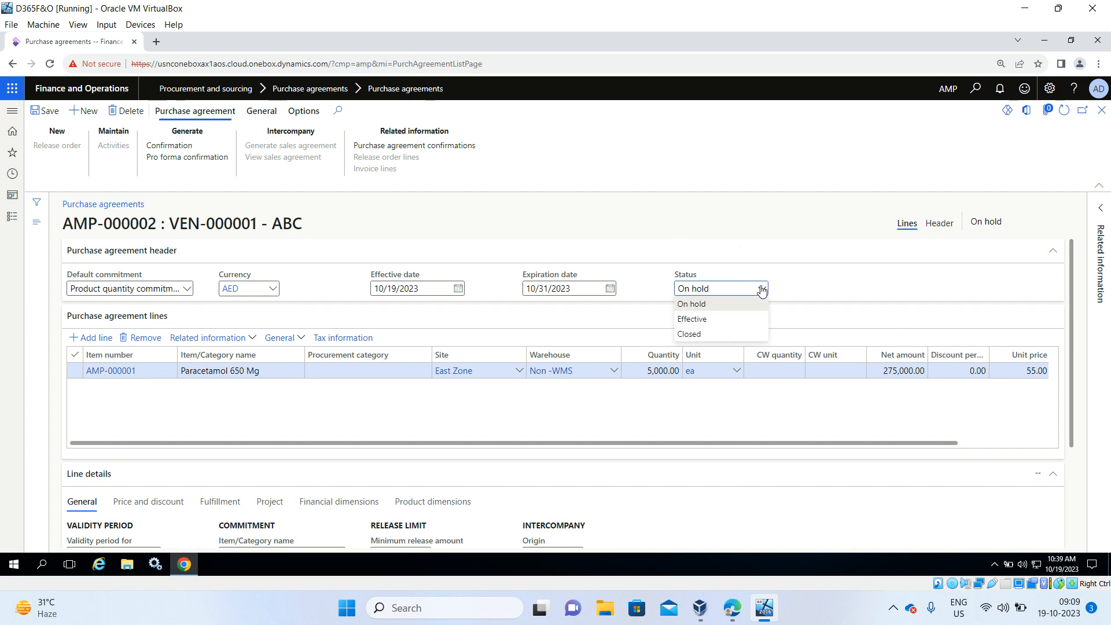
{"action": "left_click", "coordinate": [680, 322]}
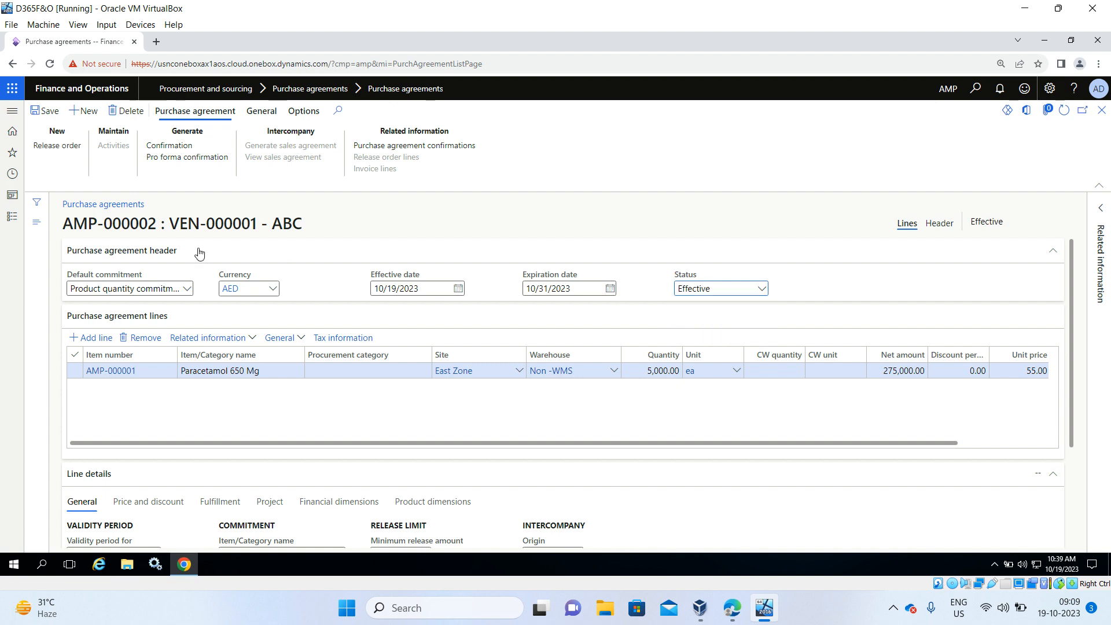
{"action": "left_click", "coordinate": [49, 115]}
Step: Review the purchase agreement's confirmation record, including its general information and lines, and return to the agreement
{"action": "left_click", "coordinate": [454, 151]}
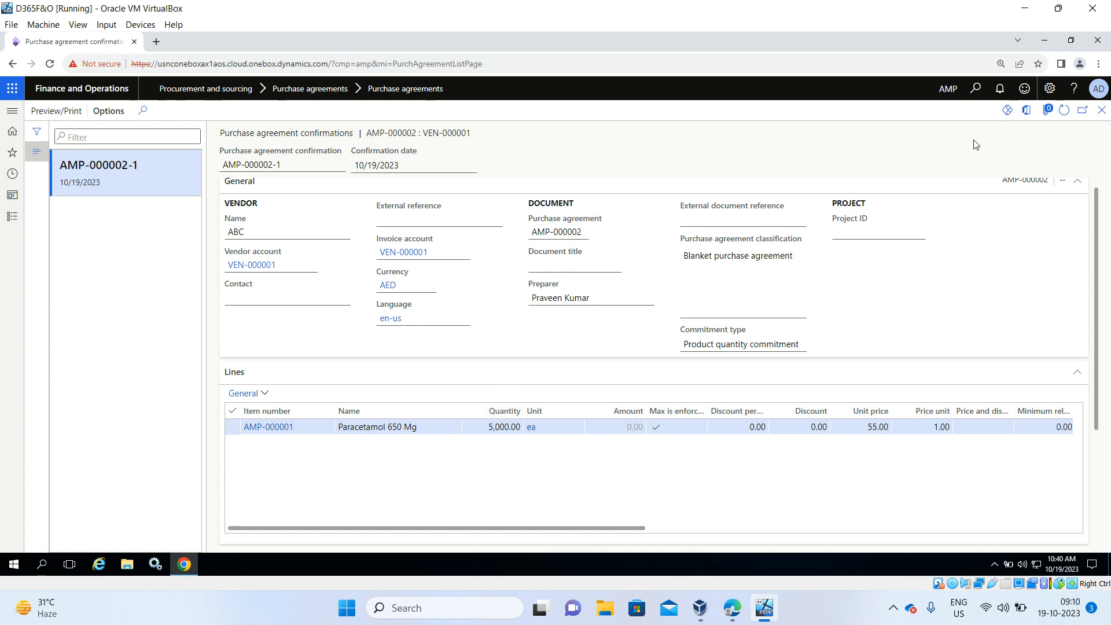
{"action": "left_click", "coordinate": [1102, 114]}
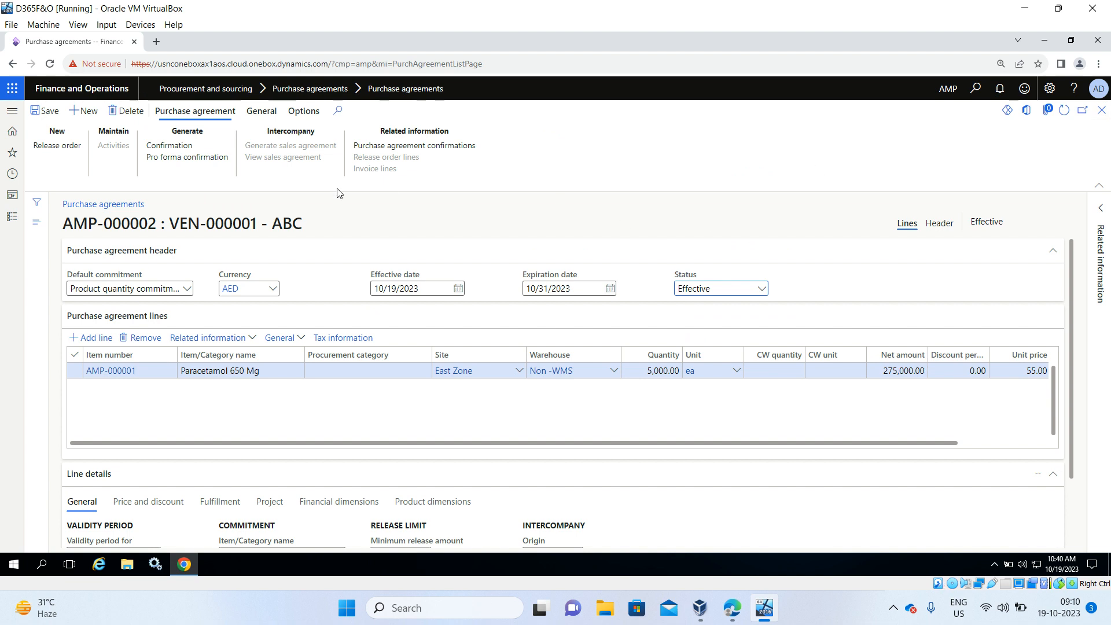
Step: Create a release order from the agreement with a purchase quantity of 1000 for Paracetamol 650 Mg
{"action": "left_click", "coordinate": [58, 146]}
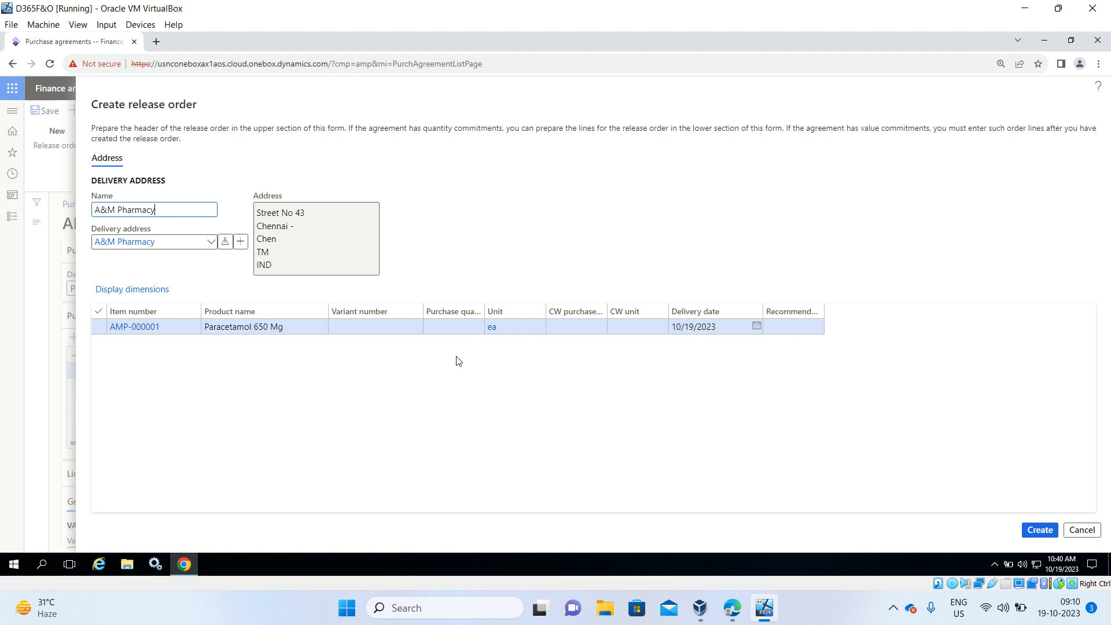
{"action": "left_click", "coordinate": [467, 324]}
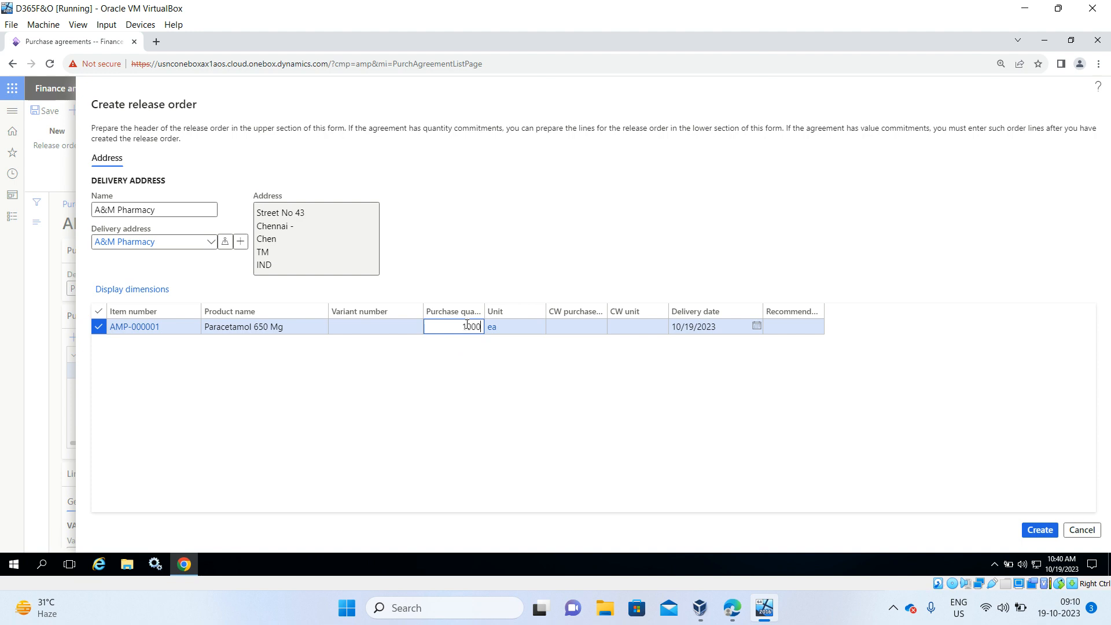
{"action": "left_click", "coordinate": [587, 398]}
{"action": "left_click", "coordinate": [1032, 531]}
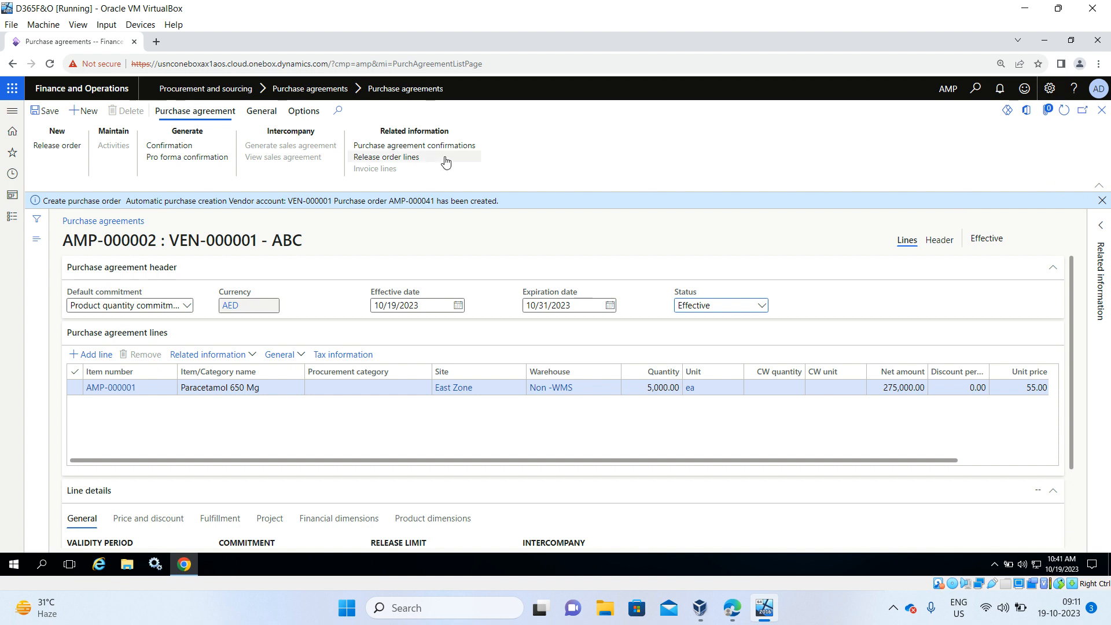
Step: Open the purchase order from the agreement's release order lines and examine its quantity, price and amount columns
{"action": "left_click", "coordinate": [414, 162]}
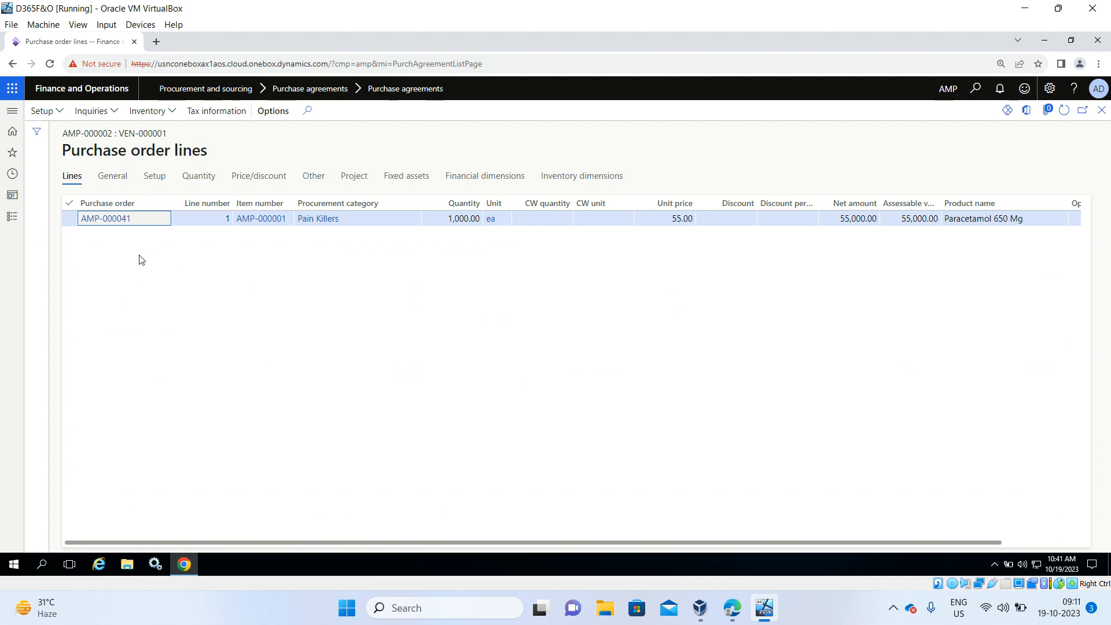
{"action": "left_click", "coordinate": [94, 222]}
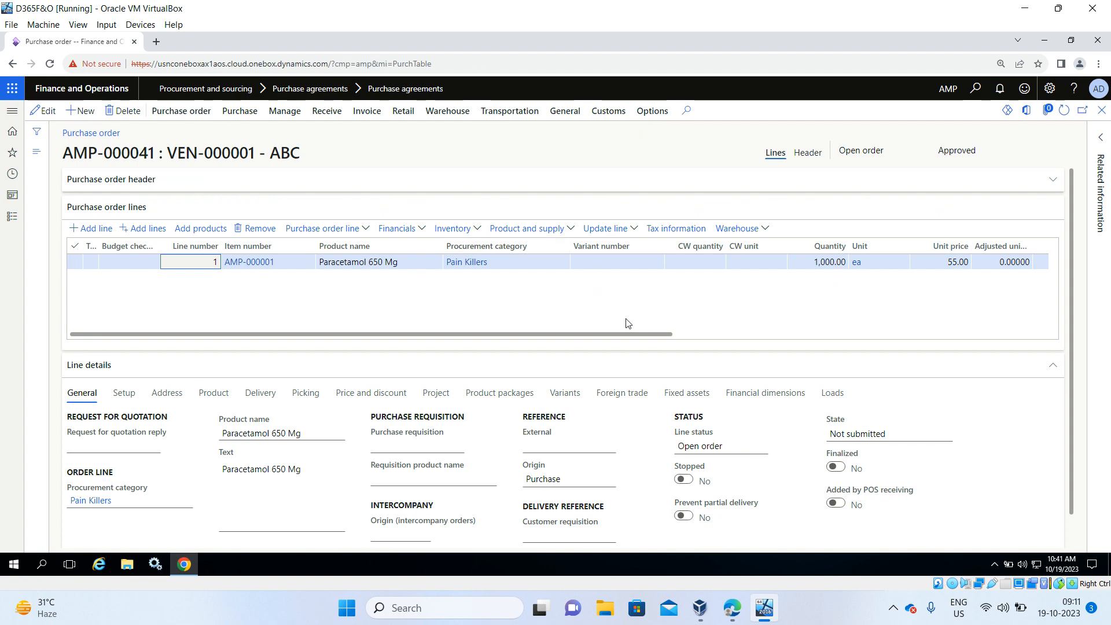
{"action": "left_click", "coordinate": [744, 334]}
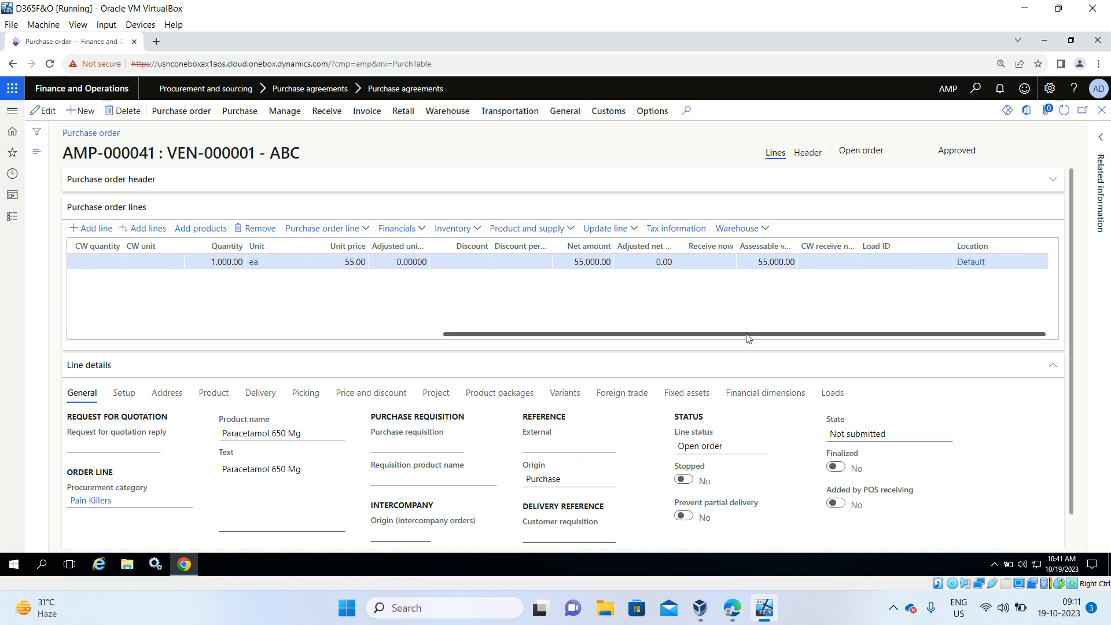
{"action": "left_click", "coordinate": [90, 334]}
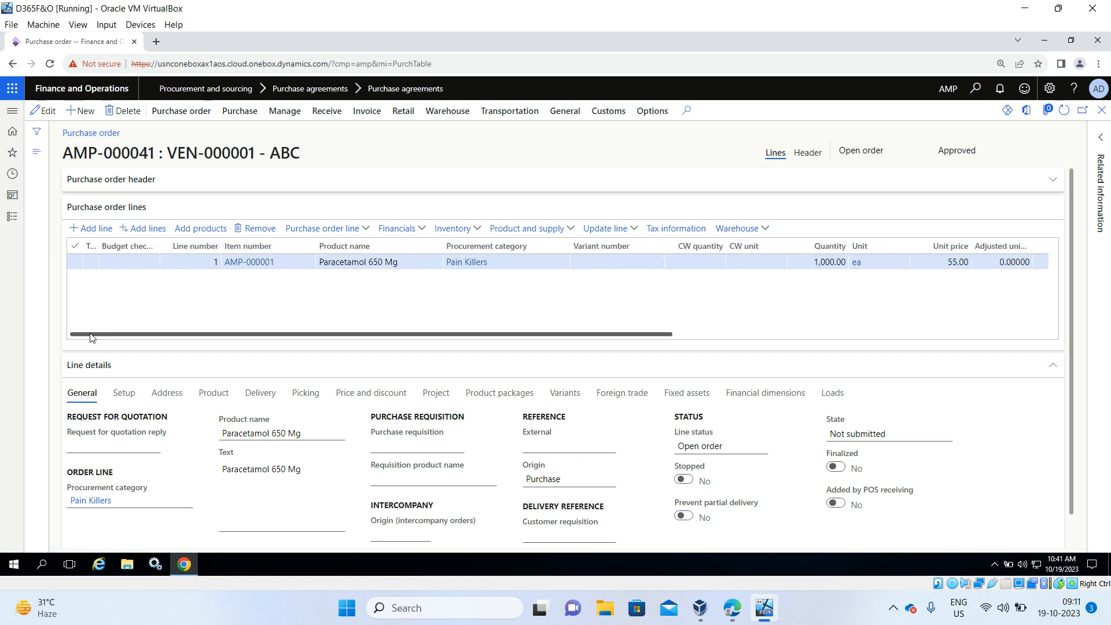
Step: View the purchase agreement attached to the purchase order's Paracetamol 650 Mg line and return to the order
{"action": "left_click", "coordinate": [635, 230]}
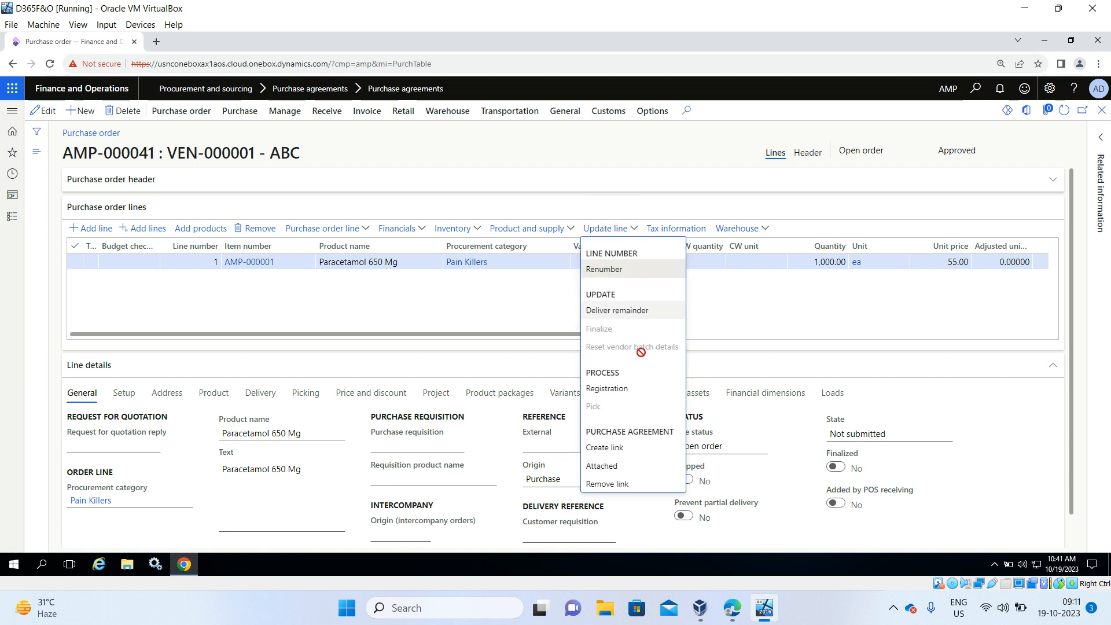
{"action": "left_click", "coordinate": [622, 464]}
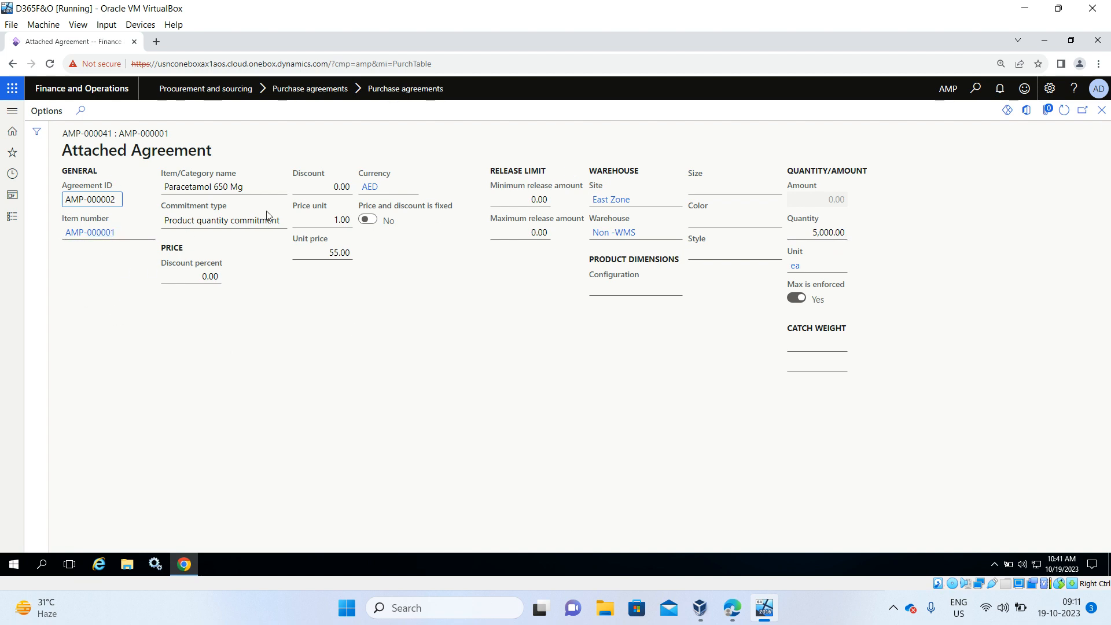
{"action": "mouse_move", "coordinate": [150, 242]}
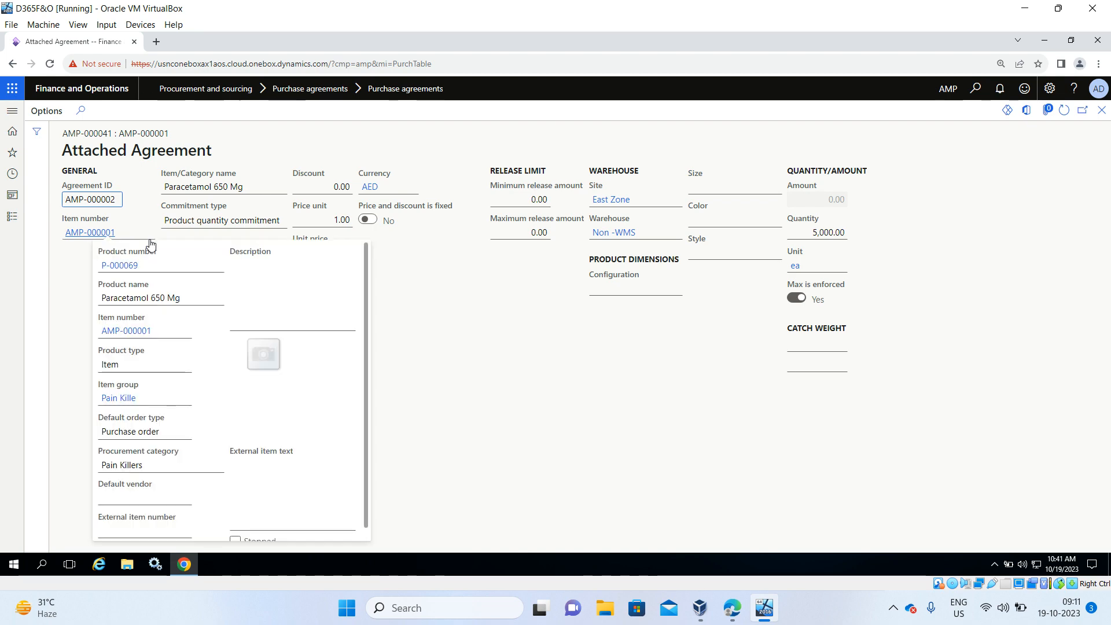
{"action": "left_click", "coordinate": [1101, 110]}
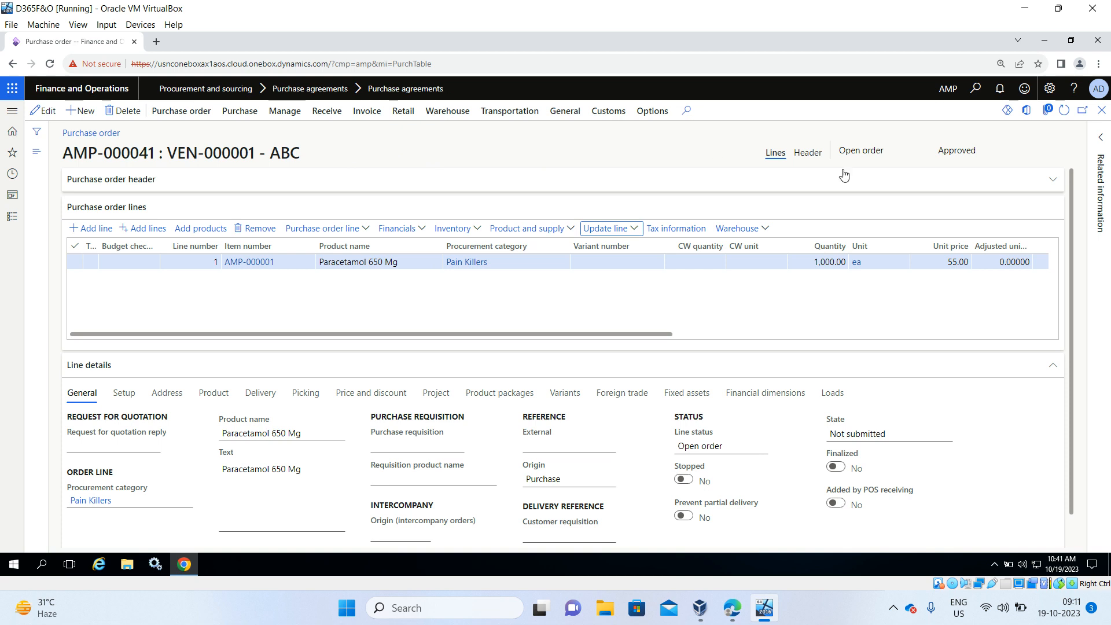
Step: Return from the purchase order to the purchase agreement and dismiss its order creation notification
{"action": "left_click", "coordinate": [1103, 113]}
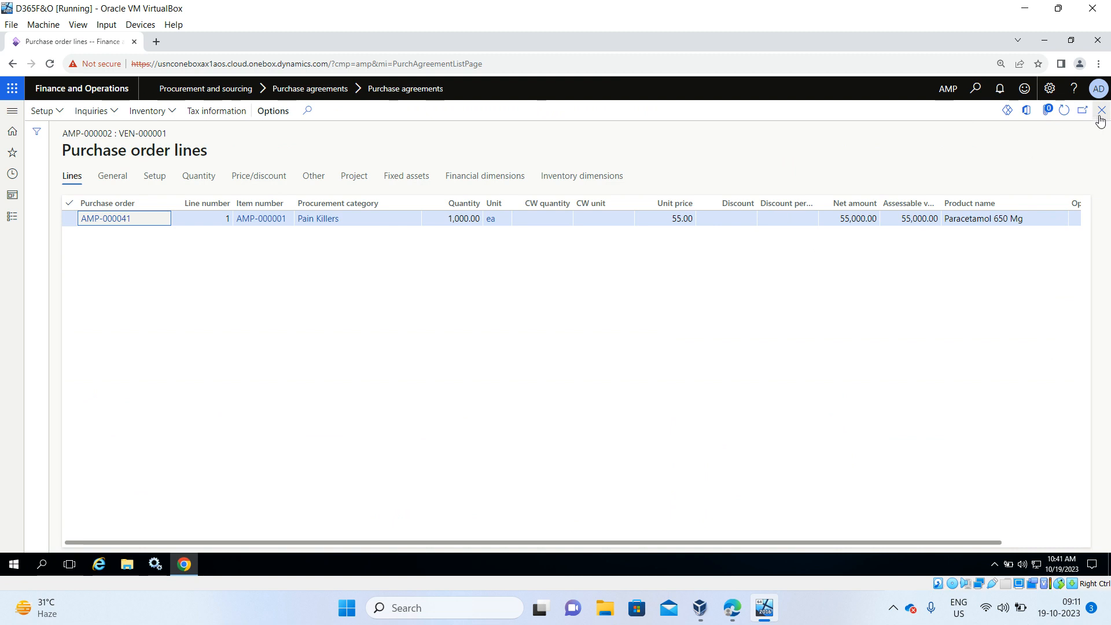
{"action": "left_click", "coordinate": [1101, 111]}
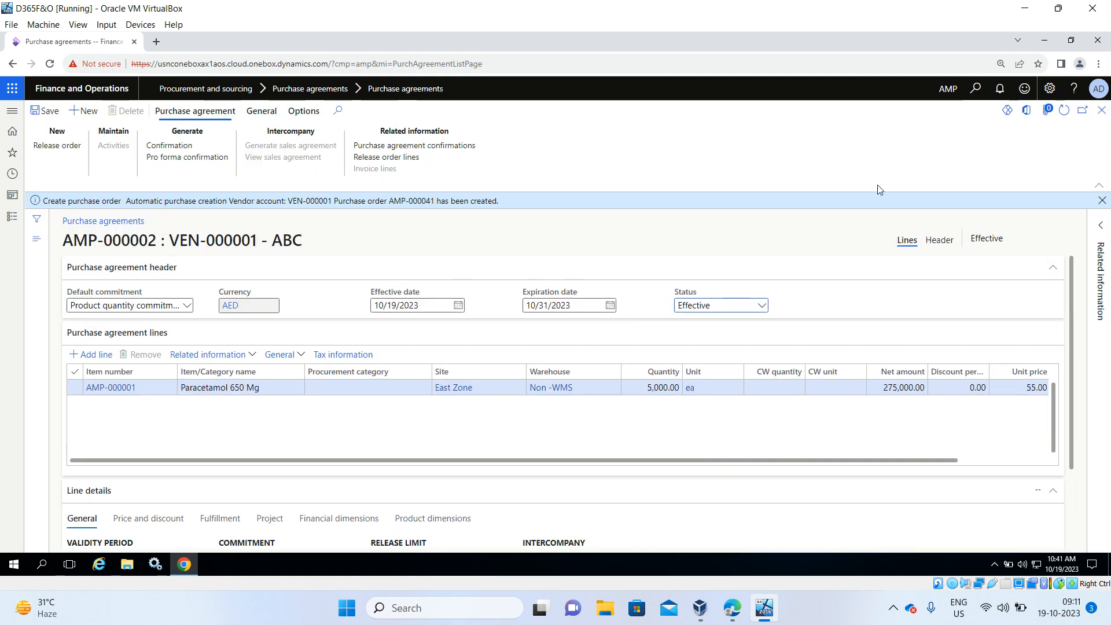
{"action": "left_click", "coordinate": [1101, 200]}
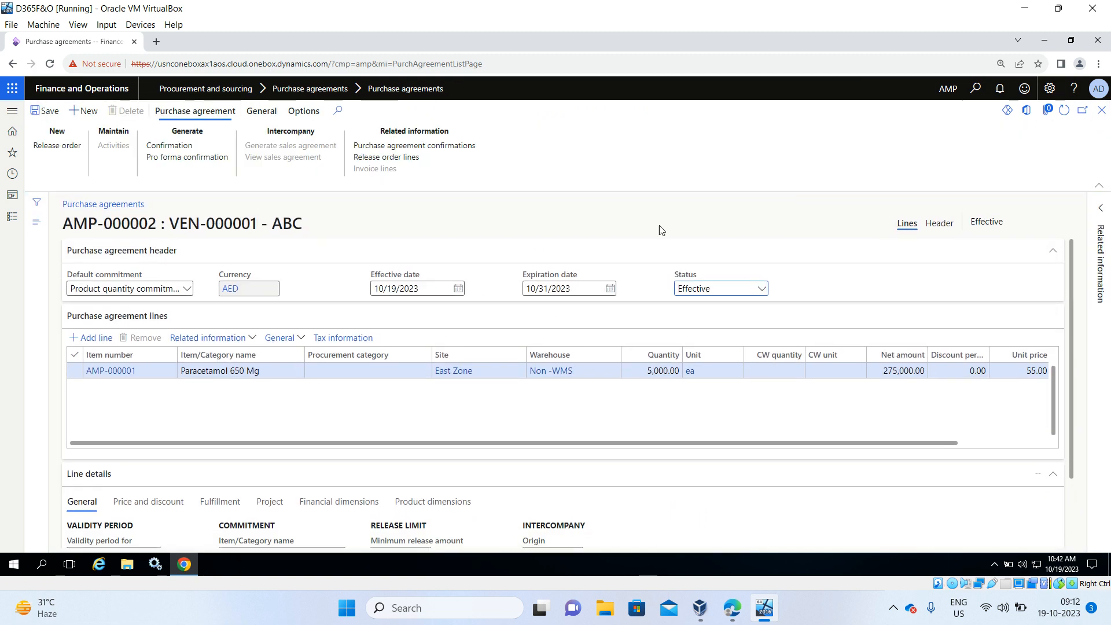
Step: Refresh the purchase agreement and examine the fulfillment quantities of its Paracetamol 650 Mg line
{"action": "left_click", "coordinate": [1065, 111]}
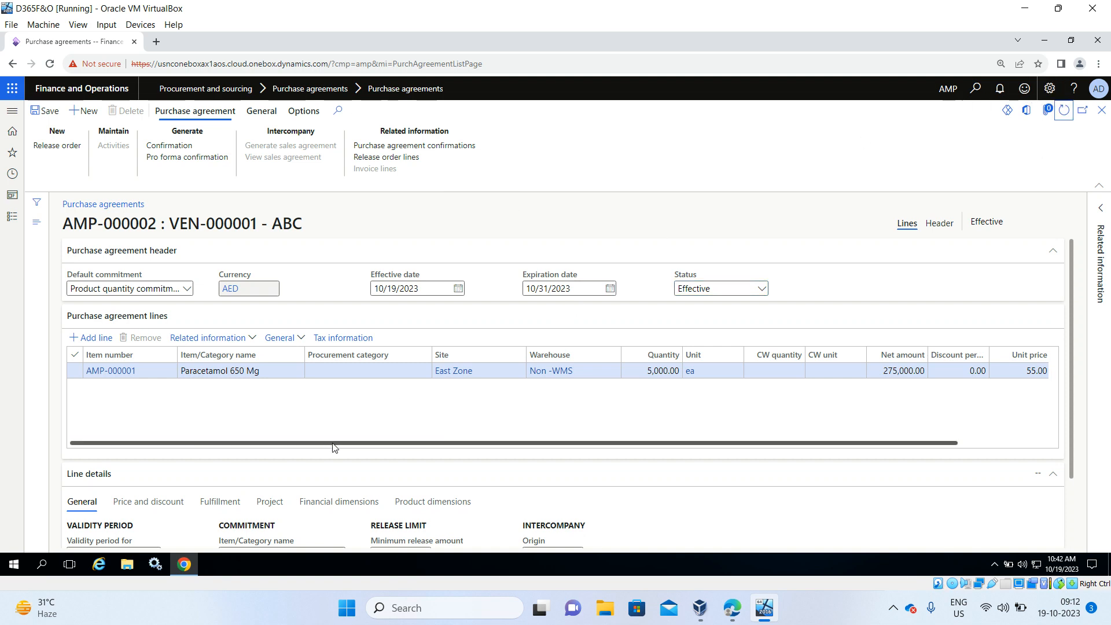
{"action": "scroll", "coordinate": [332, 447], "scroll_direction": "right", "scroll_amount": 3}
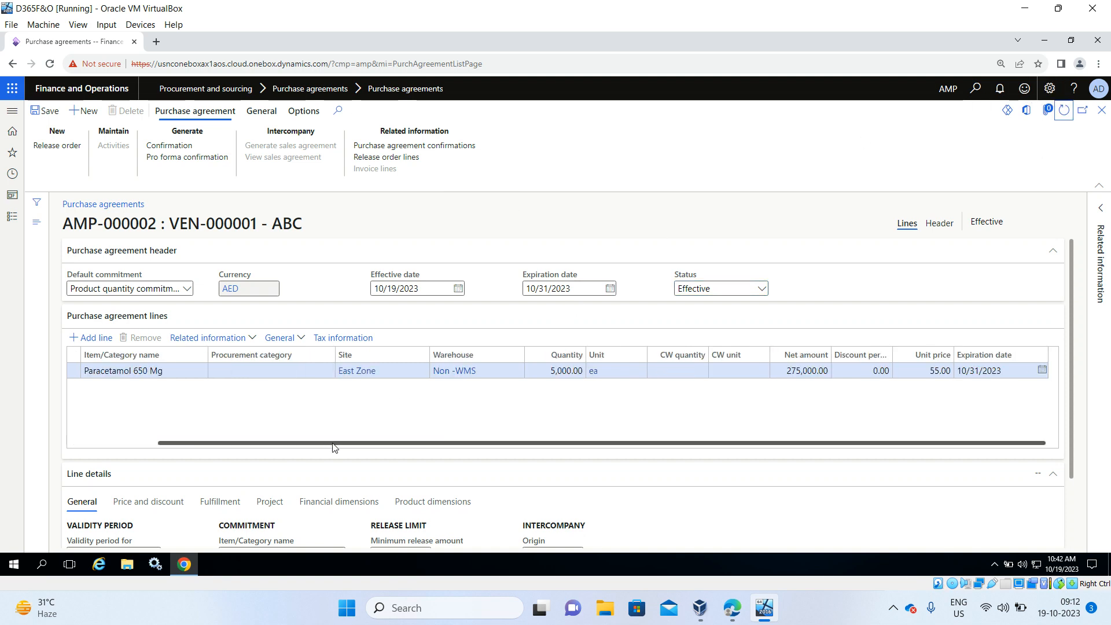
{"action": "left_click", "coordinate": [219, 502]}
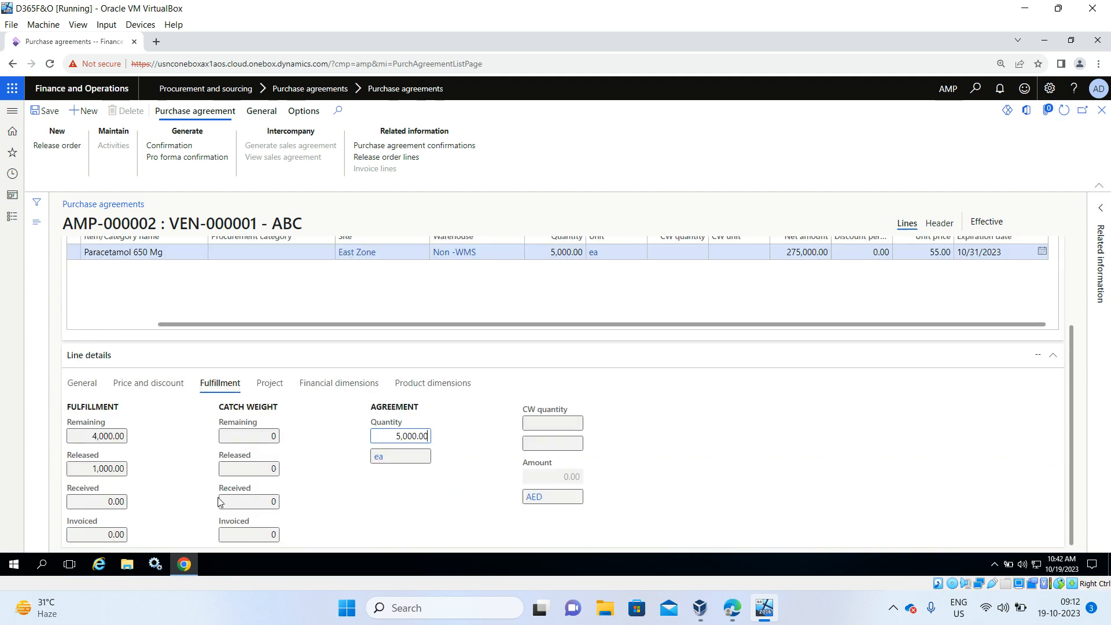
{"action": "mouse_move", "coordinate": [88, 431]}
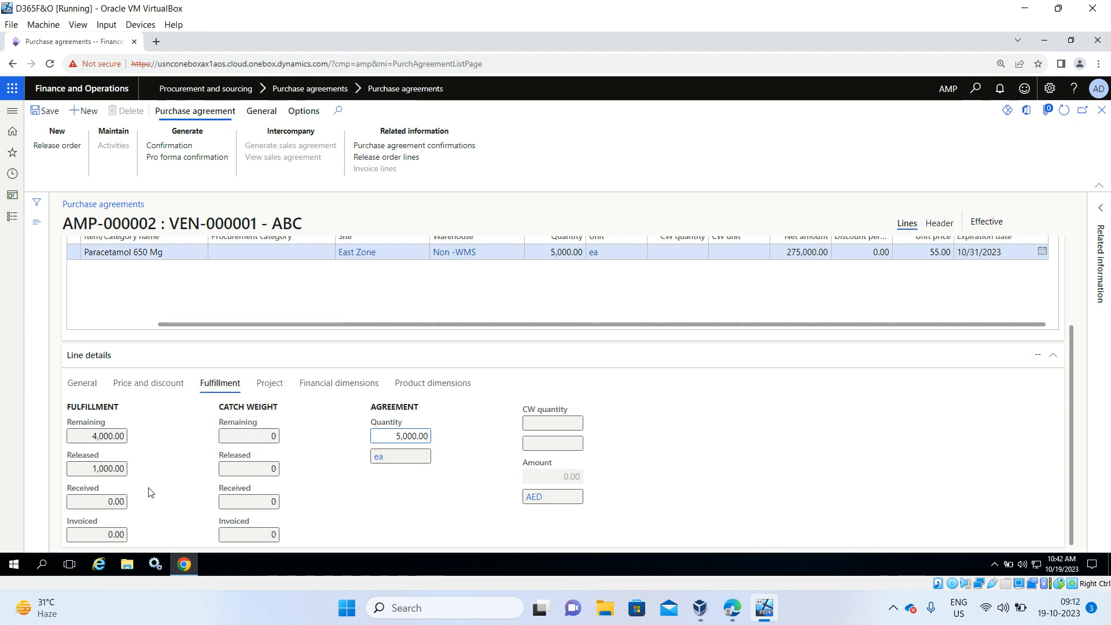
{"action": "scroll", "coordinate": [150, 492], "scroll_direction": "up", "scroll_amount": 1}
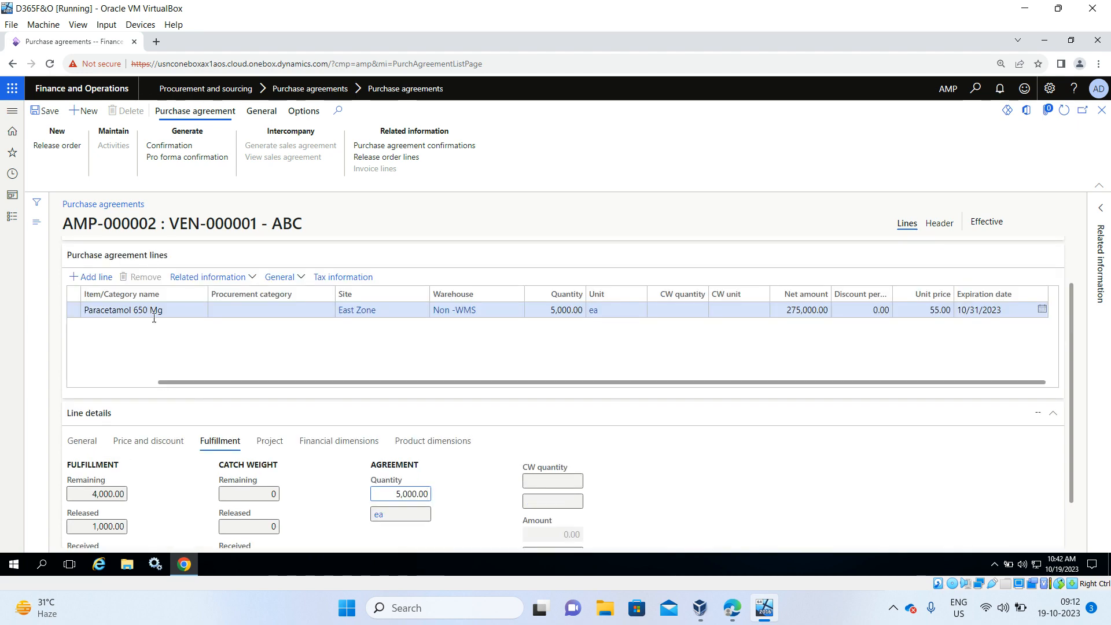
{"action": "scroll", "coordinate": [154, 335], "scroll_direction": "left", "scroll_amount": 2}
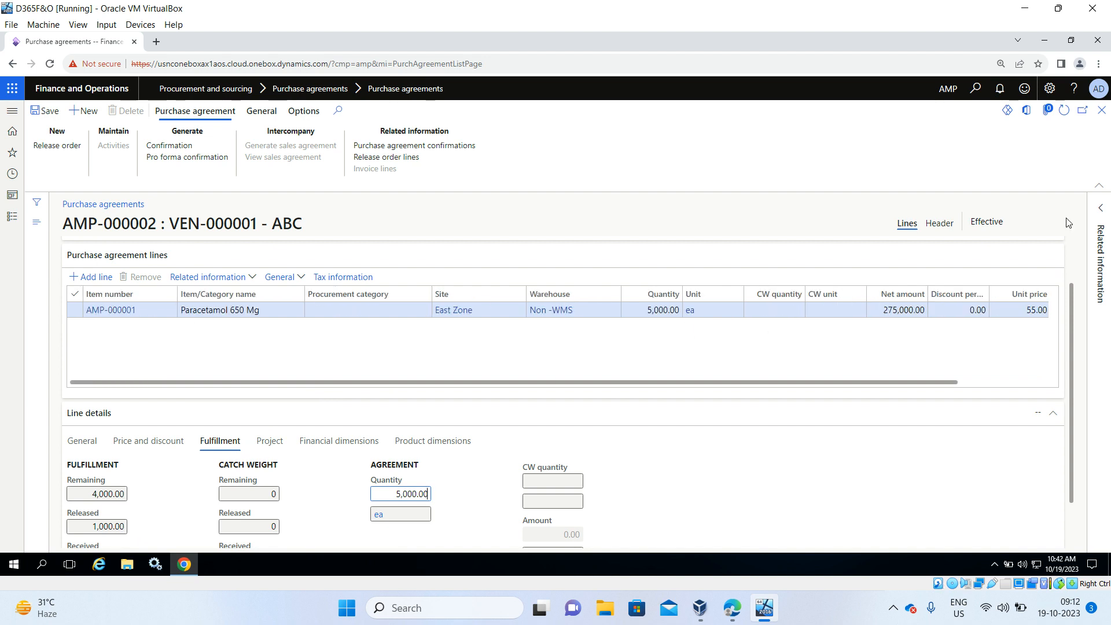
{"action": "scroll", "coordinate": [1069, 253], "scroll_direction": "up", "scroll_amount": 1}
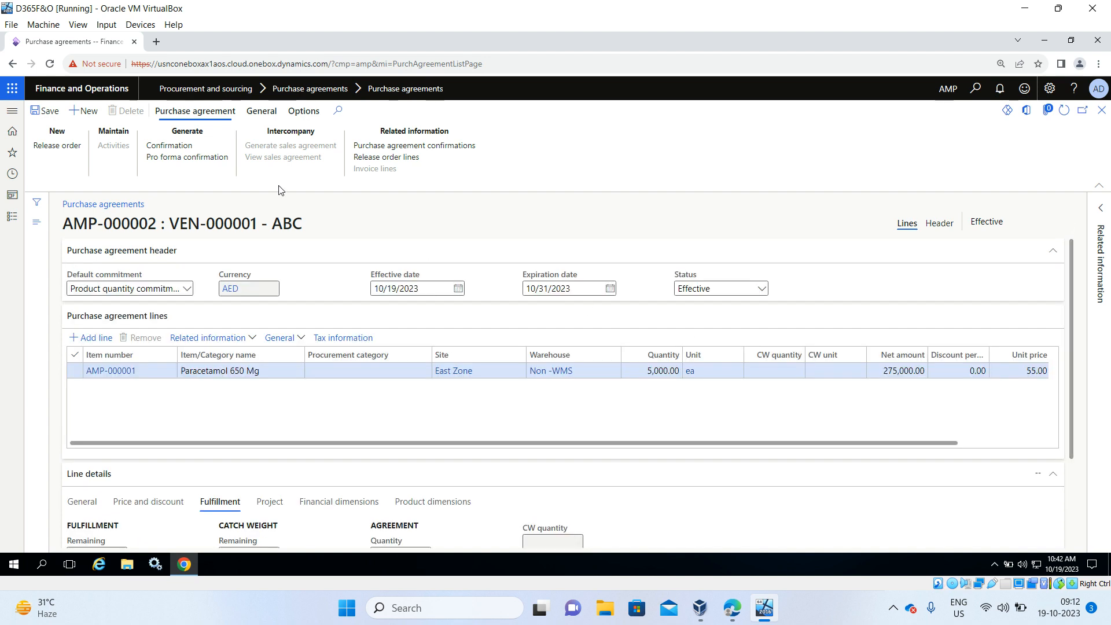
Step: Open the list of all purchase orders in a duplicate browser tab, keeping the purchase agreement open in the original one
{"action": "right_click", "coordinate": [99, 46]}
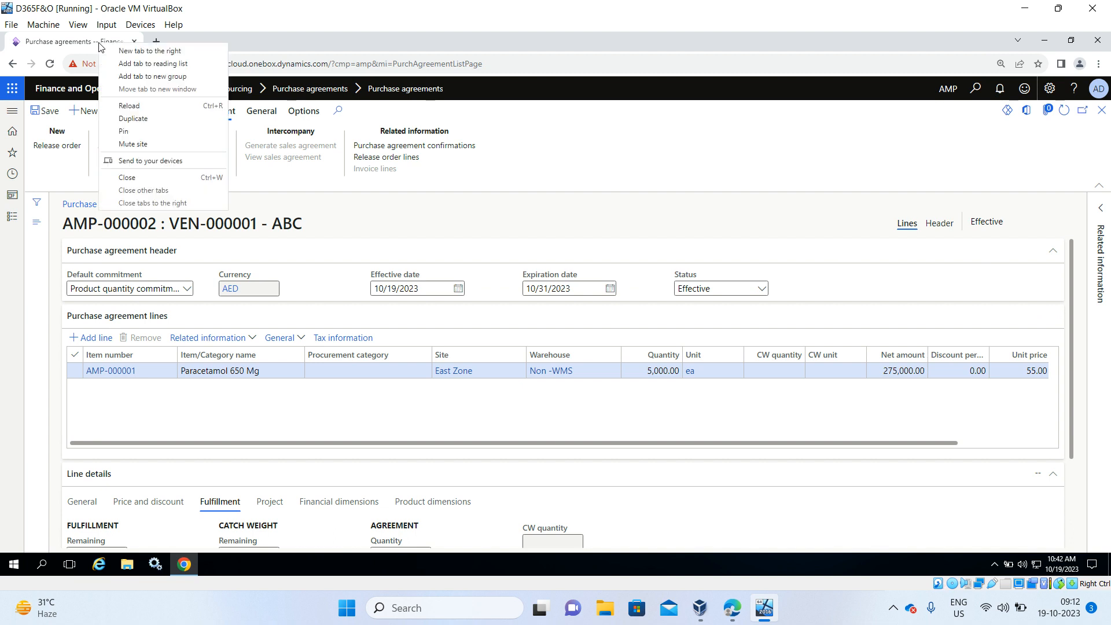
{"action": "left_click", "coordinate": [134, 118]}
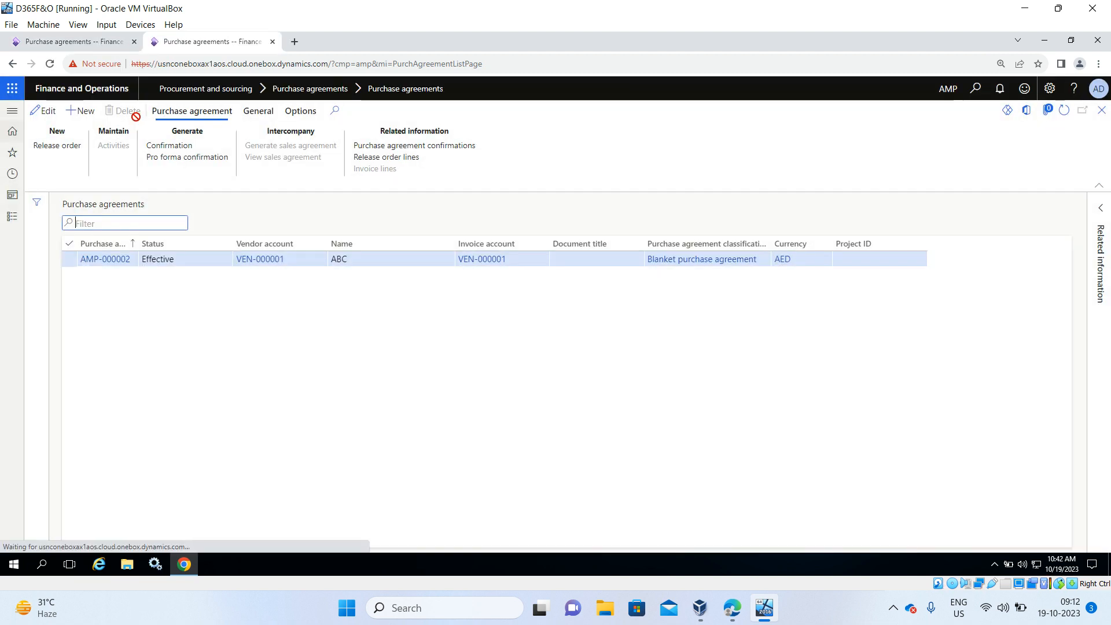
{"action": "left_click", "coordinate": [12, 216]}
{"action": "scroll", "coordinate": [63, 281], "scroll_direction": "down", "scroll_amount": 10}
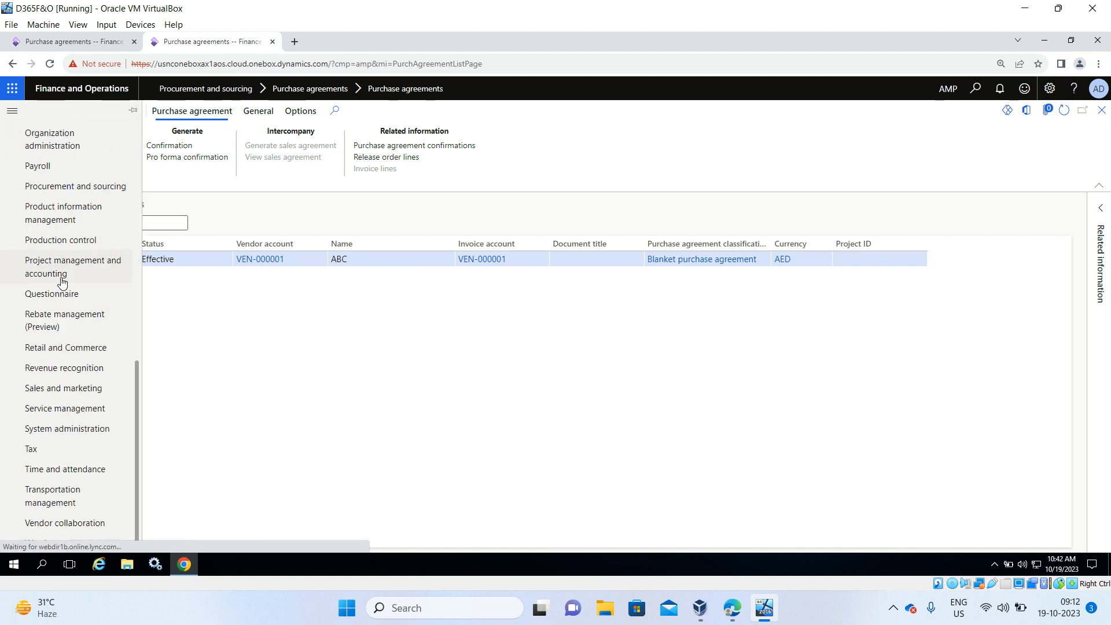
{"action": "left_click", "coordinate": [60, 189]}
{"action": "left_click", "coordinate": [167, 163]}
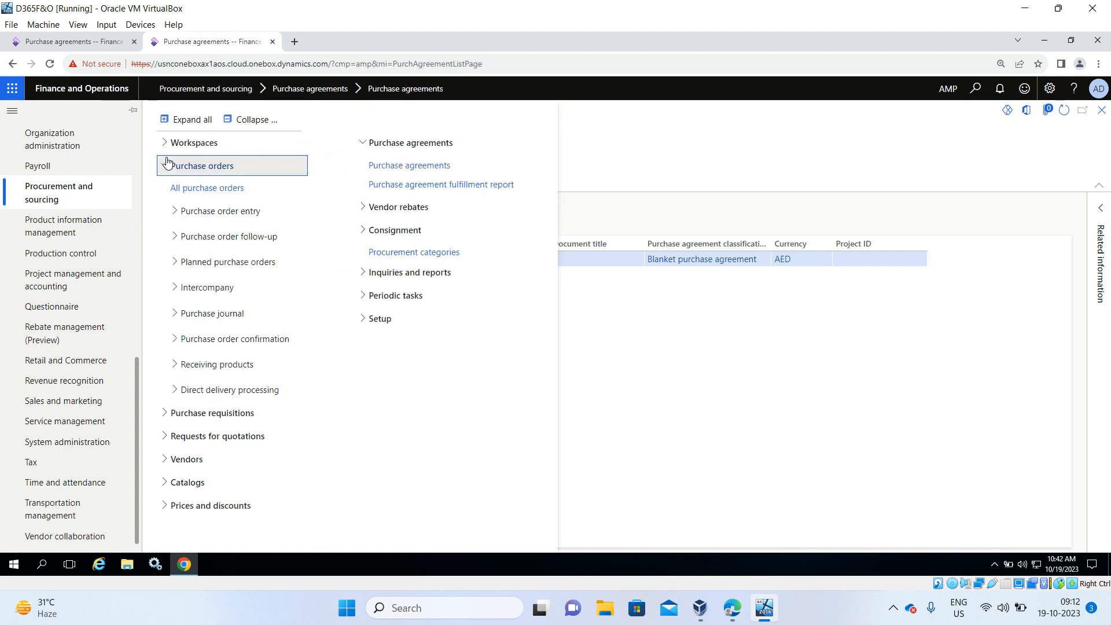
{"action": "left_click", "coordinate": [203, 191]}
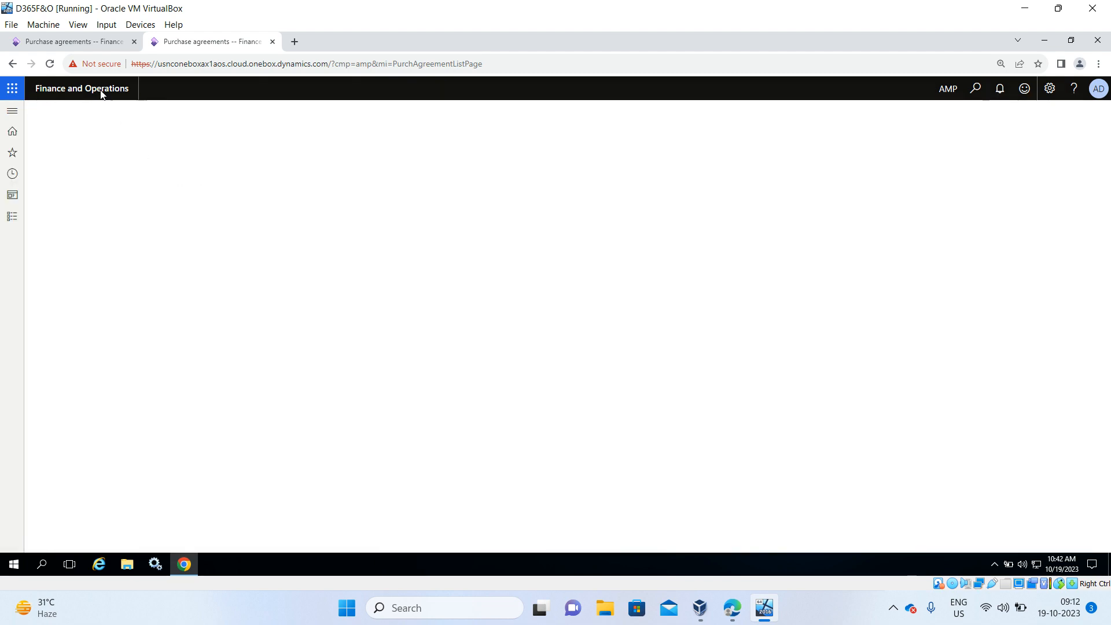
{"action": "left_click", "coordinate": [75, 46]}
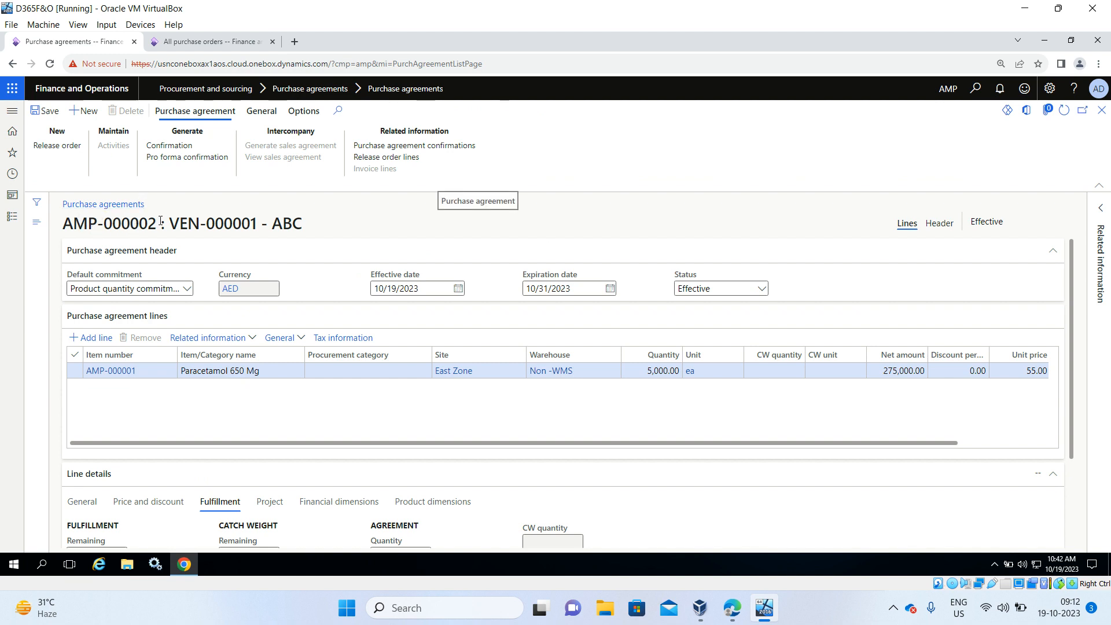
{"action": "left_click", "coordinate": [186, 44]}
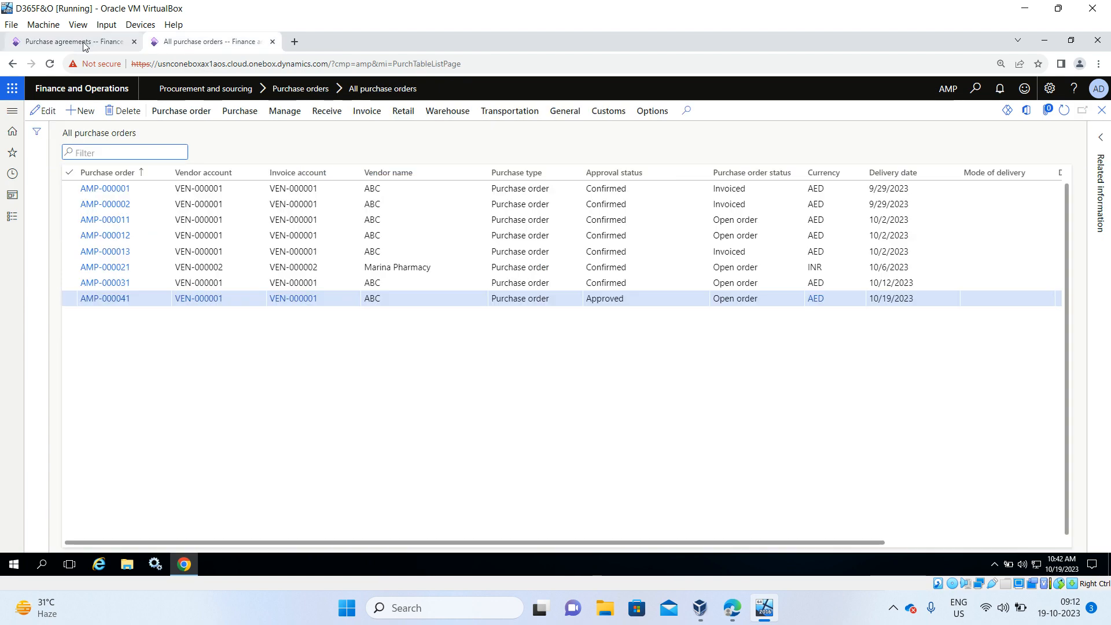
Step: Start a new purchase order for vendor ABC with purchase type Purchase order and warehouse Non -WMS
{"action": "left_click", "coordinate": [84, 110]}
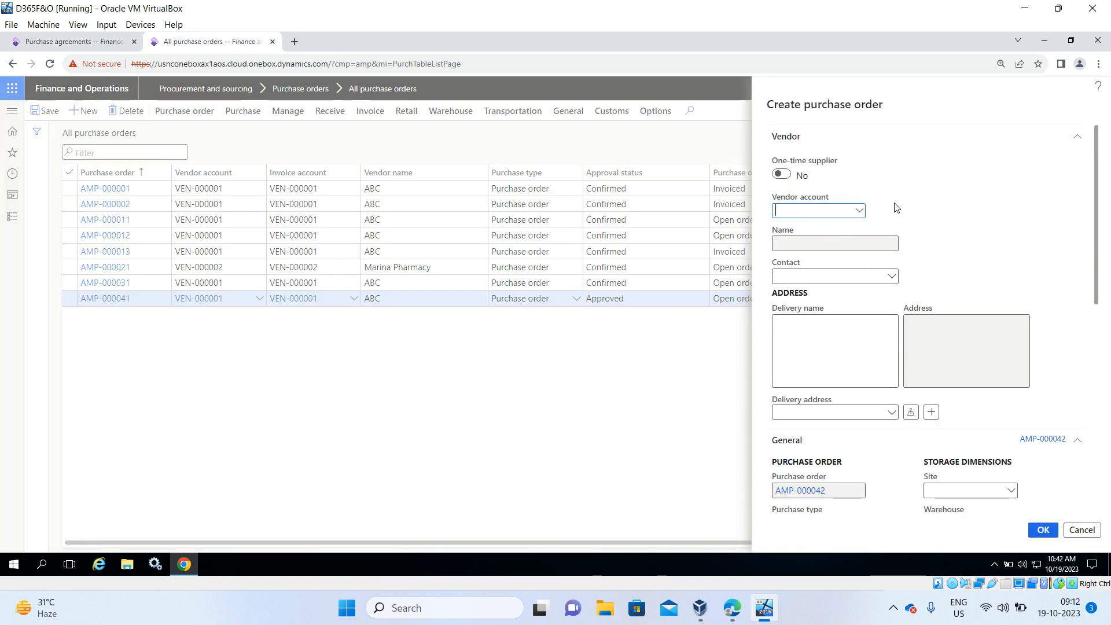
{"action": "left_click", "coordinate": [859, 211]}
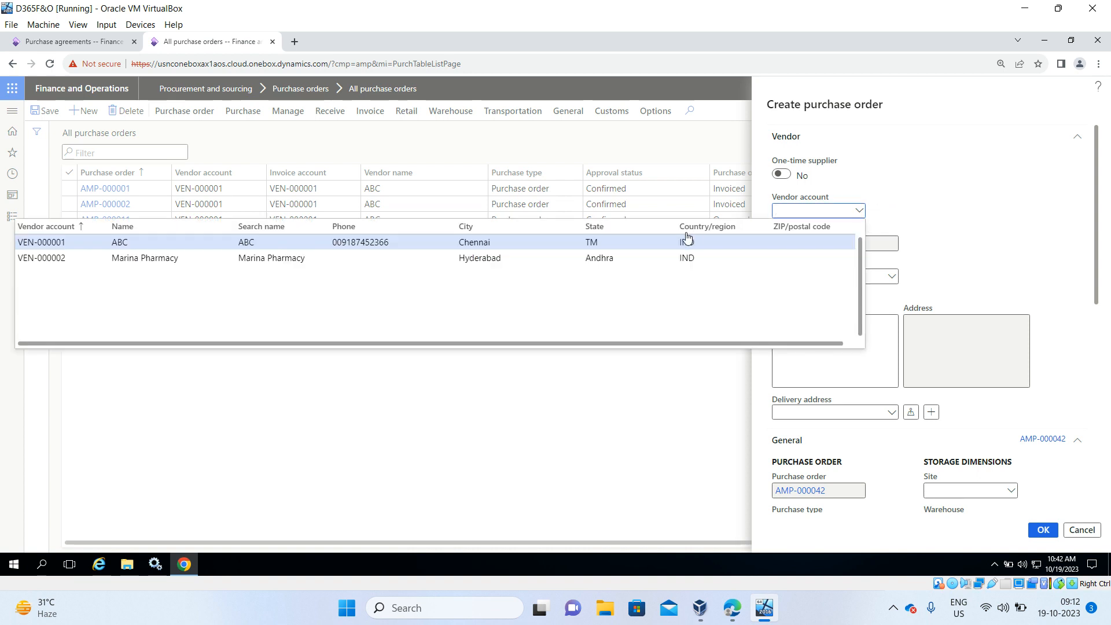
{"action": "left_click", "coordinate": [676, 247]}
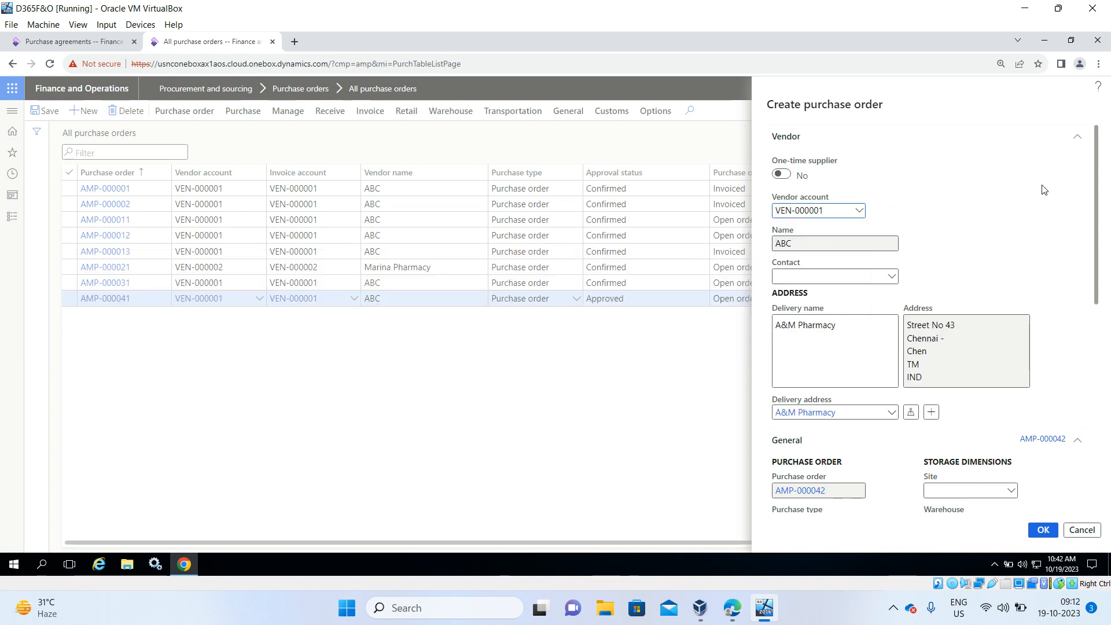
{"action": "scroll", "coordinate": [1044, 190], "scroll_direction": "down", "scroll_amount": 4}
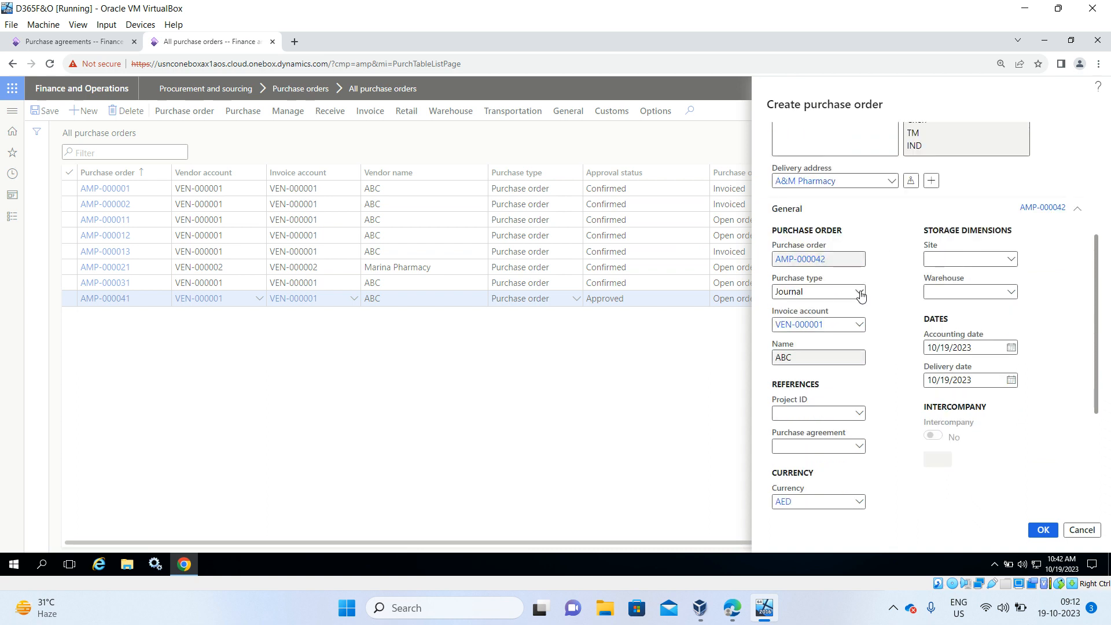
{"action": "left_click", "coordinate": [860, 291]}
{"action": "left_click", "coordinate": [840, 324]}
{"action": "left_click", "coordinate": [1012, 293]}
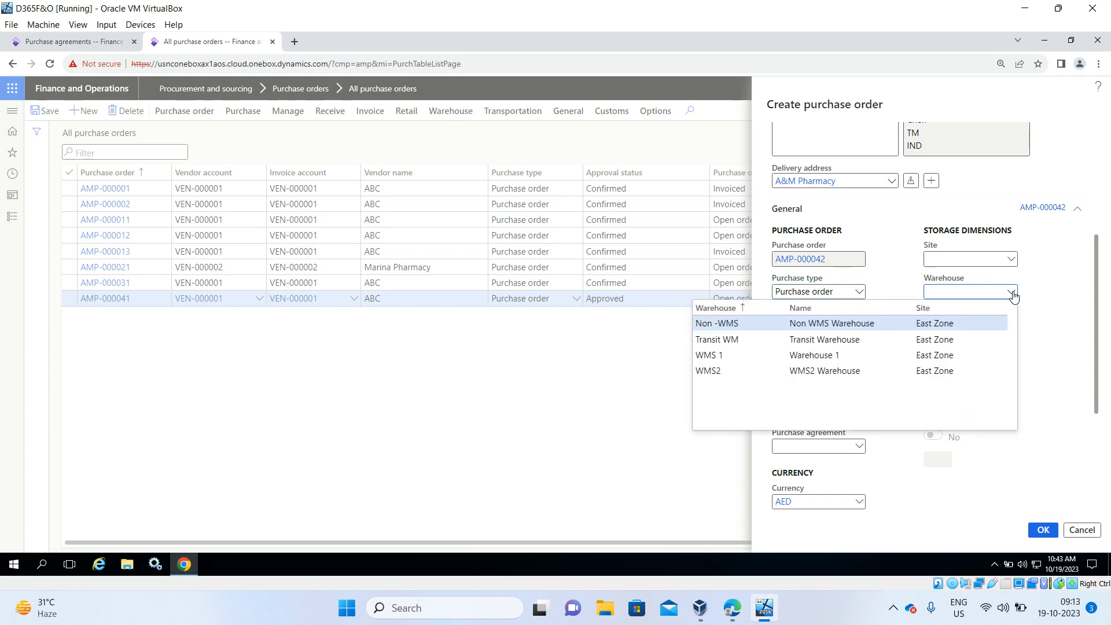
{"action": "left_click", "coordinate": [909, 325]}
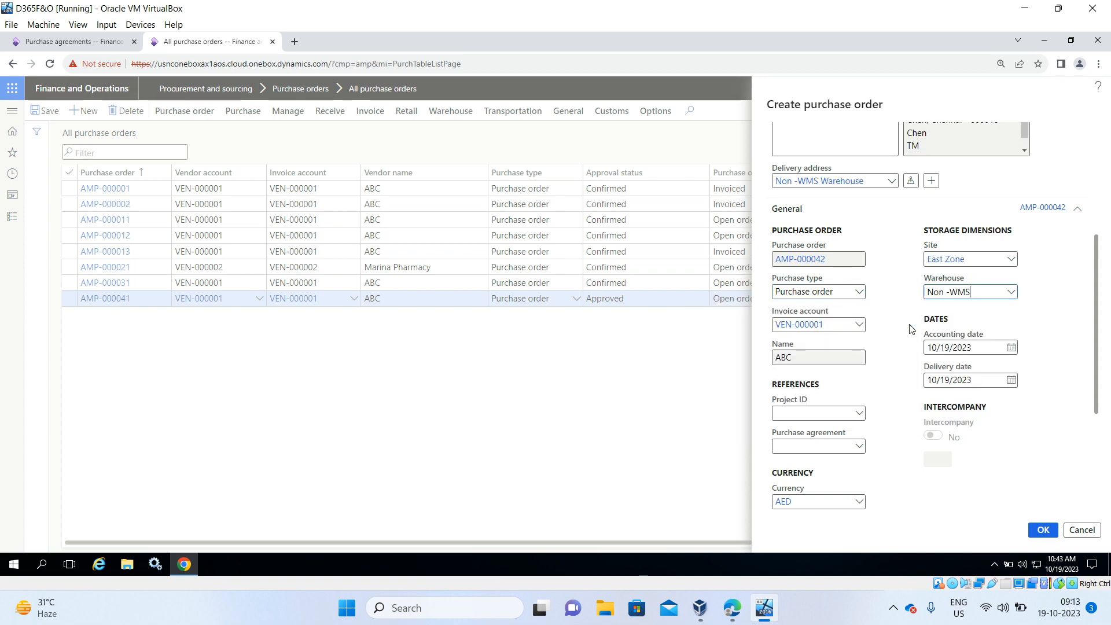
Step: Link the vendor's purchase agreement to the new order, accept transferring its currency and delivery address, and create the order
{"action": "scroll", "coordinate": [895, 402], "scroll_direction": "down", "scroll_amount": 3}
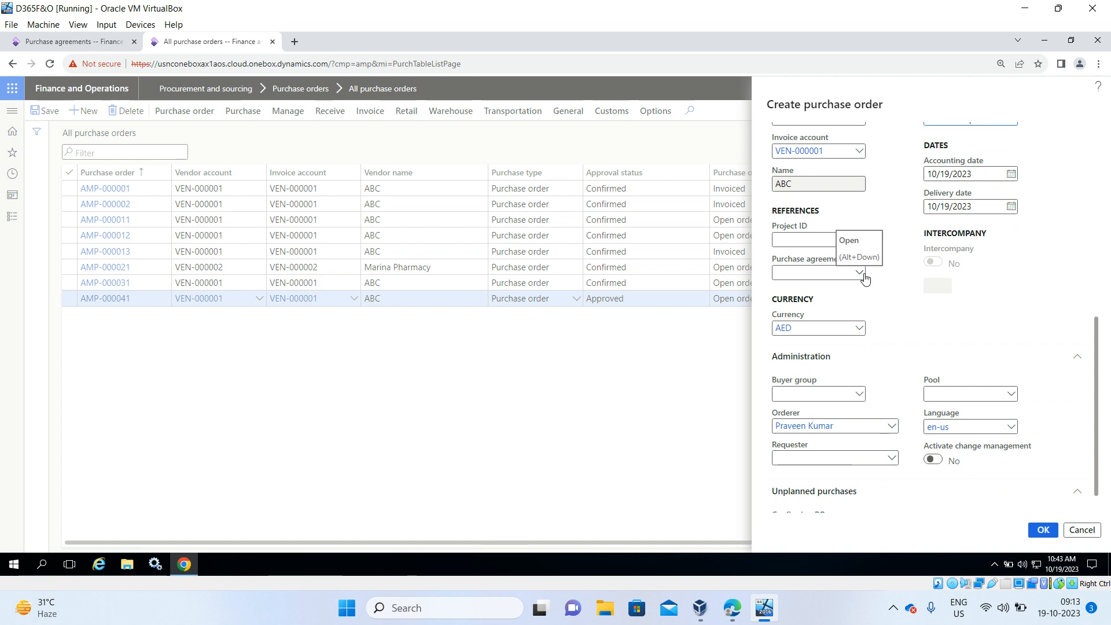
{"action": "left_click", "coordinate": [862, 274]}
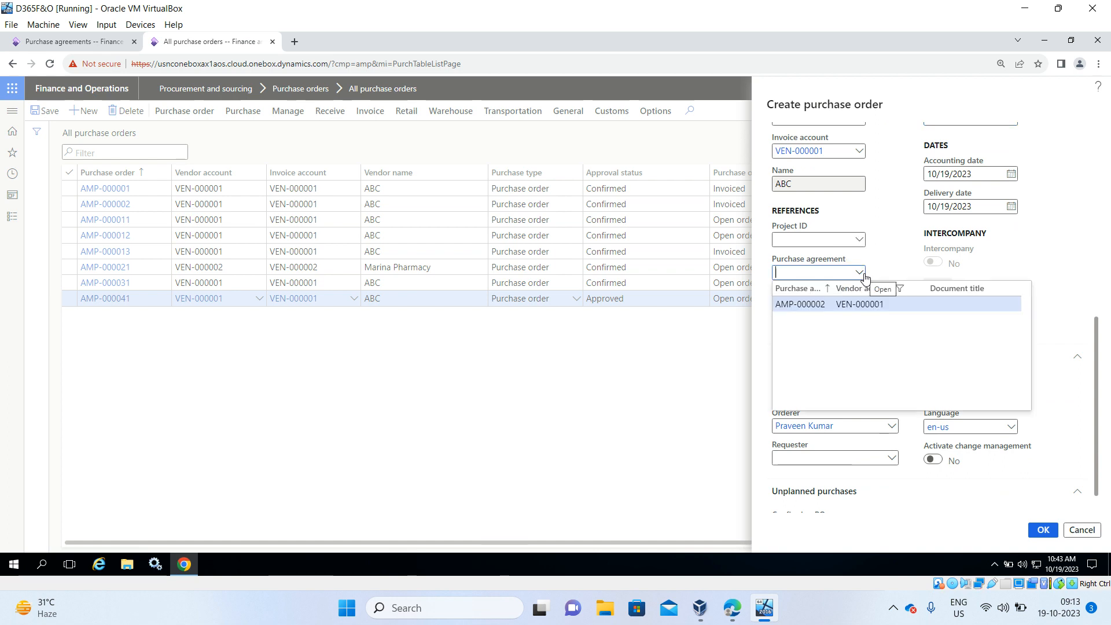
{"action": "left_click", "coordinate": [814, 304]}
{"action": "left_click", "coordinate": [815, 304]}
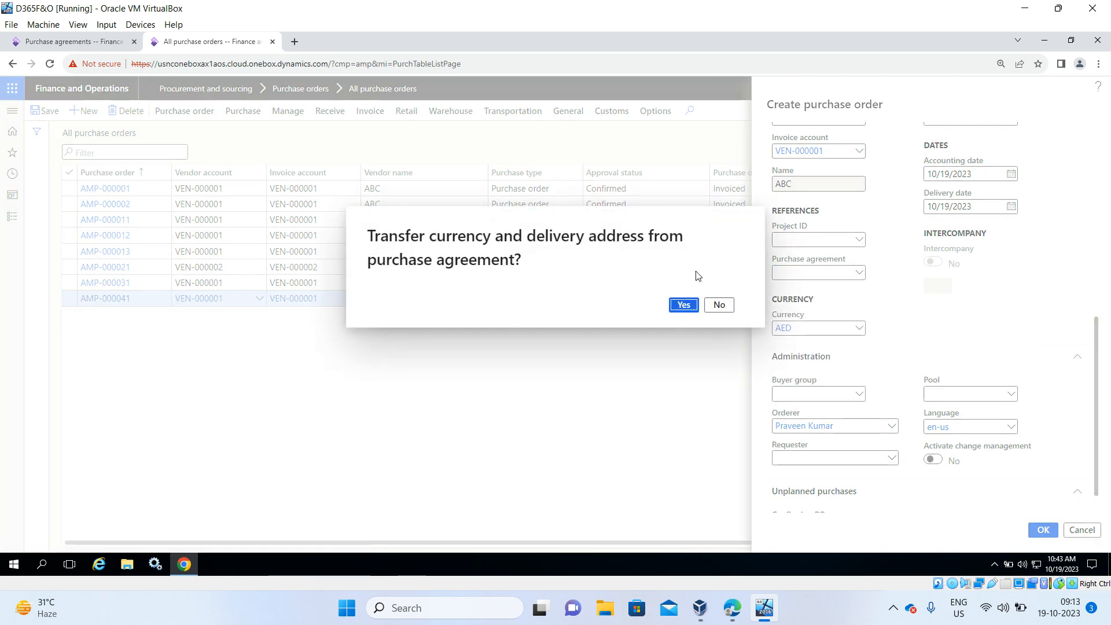
{"action": "left_click", "coordinate": [682, 305]}
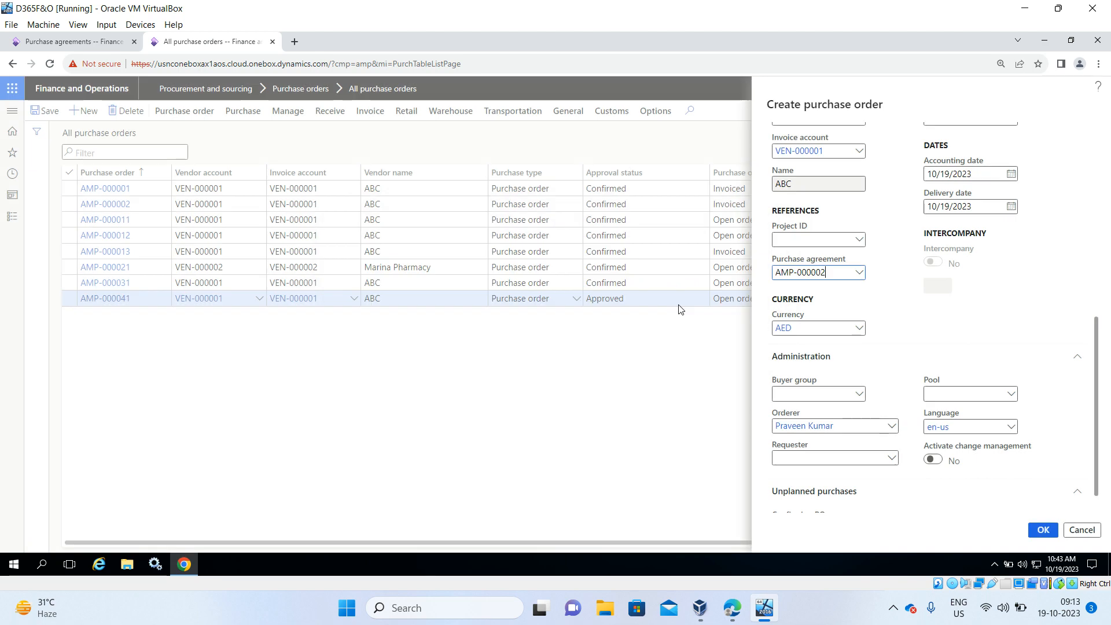
{"action": "left_click", "coordinate": [1036, 531]}
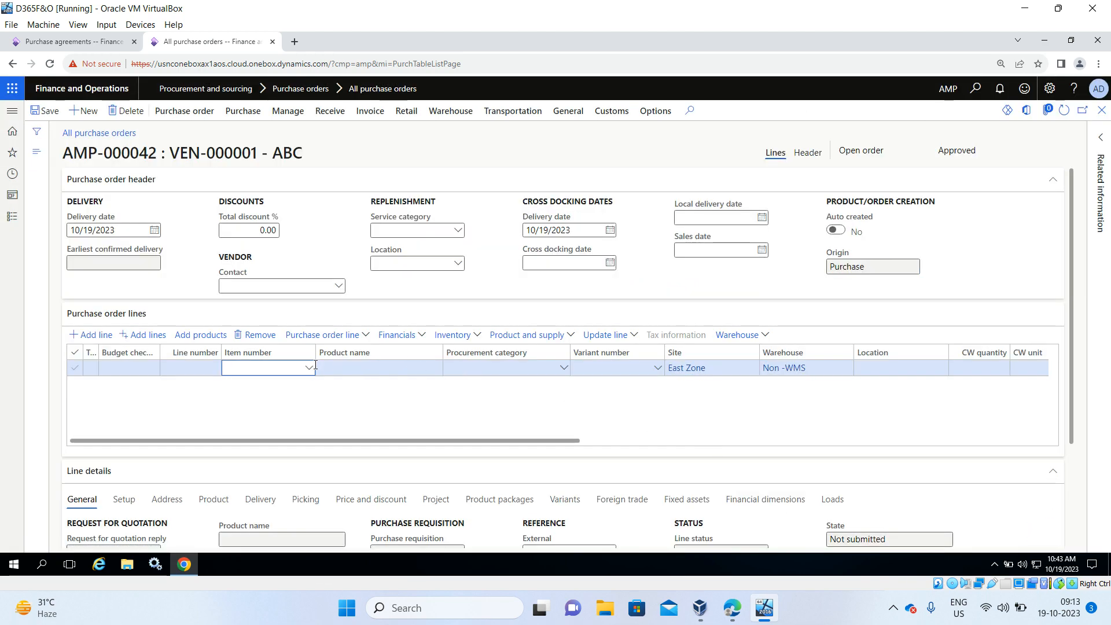
Step: Fill the order line with Paracetamol 650 Mg at a quantity of 500 and save the purchase order
{"action": "left_click", "coordinate": [310, 367]}
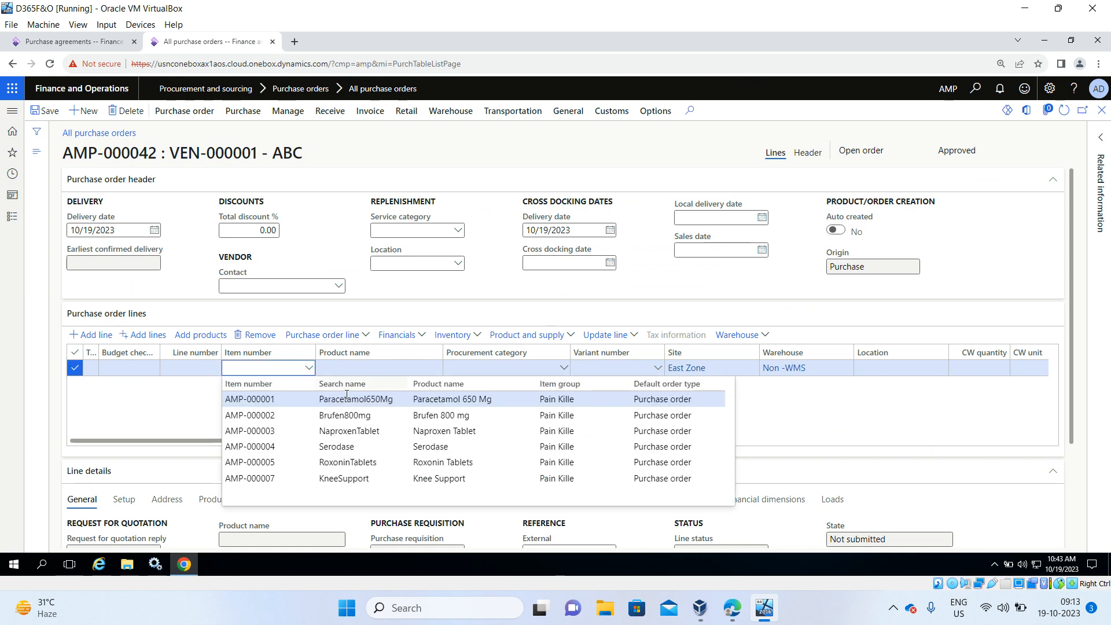
{"action": "left_click", "coordinate": [348, 399]}
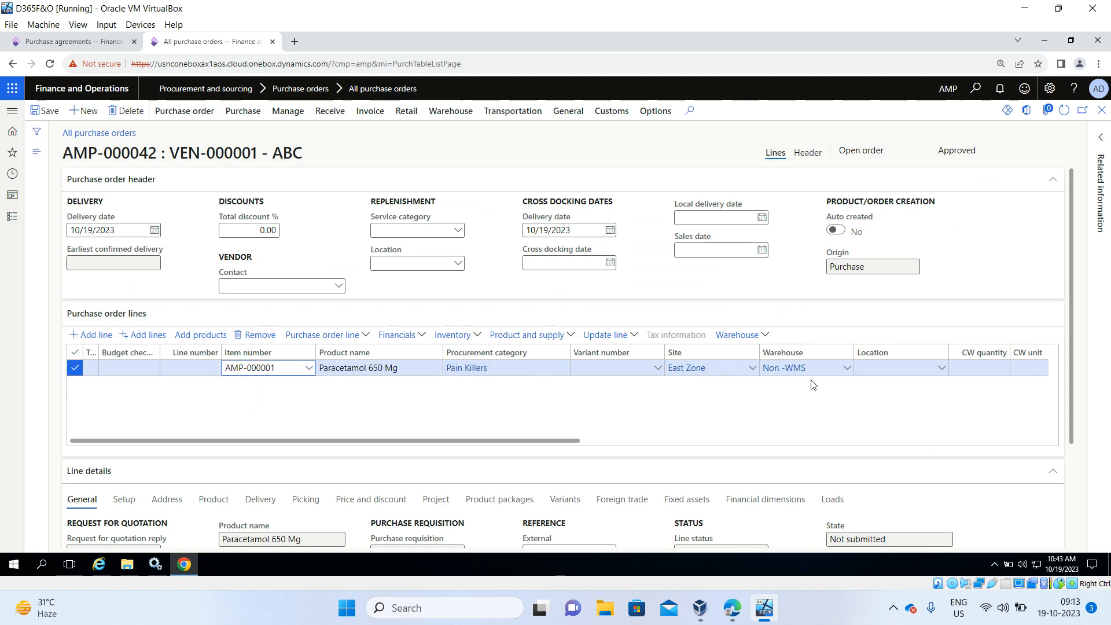
{"action": "left_click", "coordinate": [901, 441]}
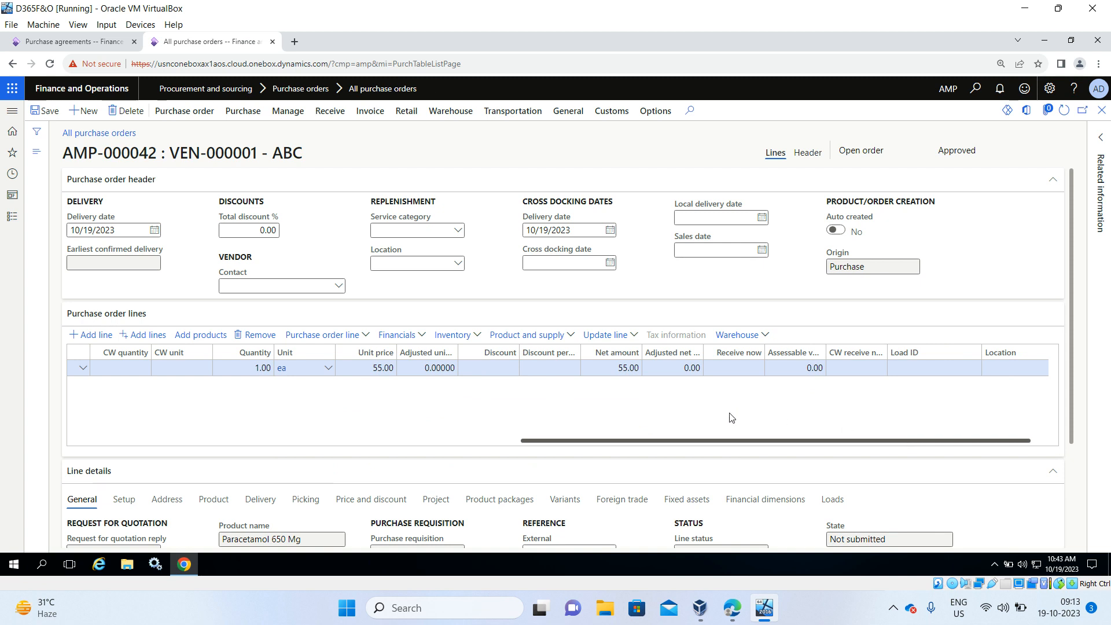
{"action": "left_click", "coordinate": [270, 366]}
{"action": "key", "text": "BackSpace"}
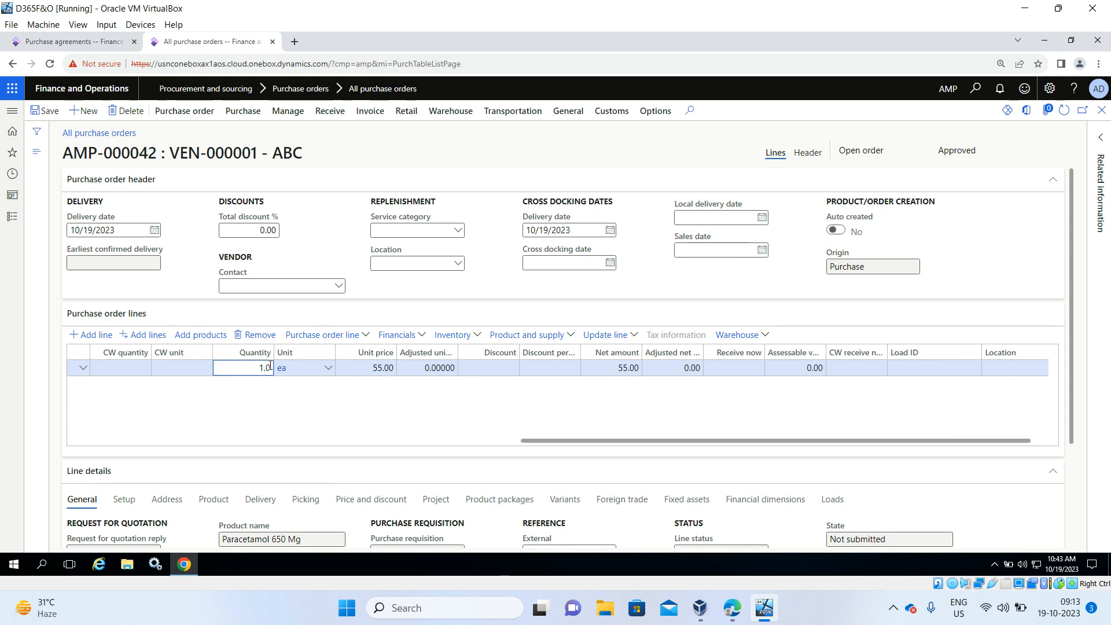
{"action": "type", "text": "500"}
{"action": "left_click", "coordinate": [331, 435]}
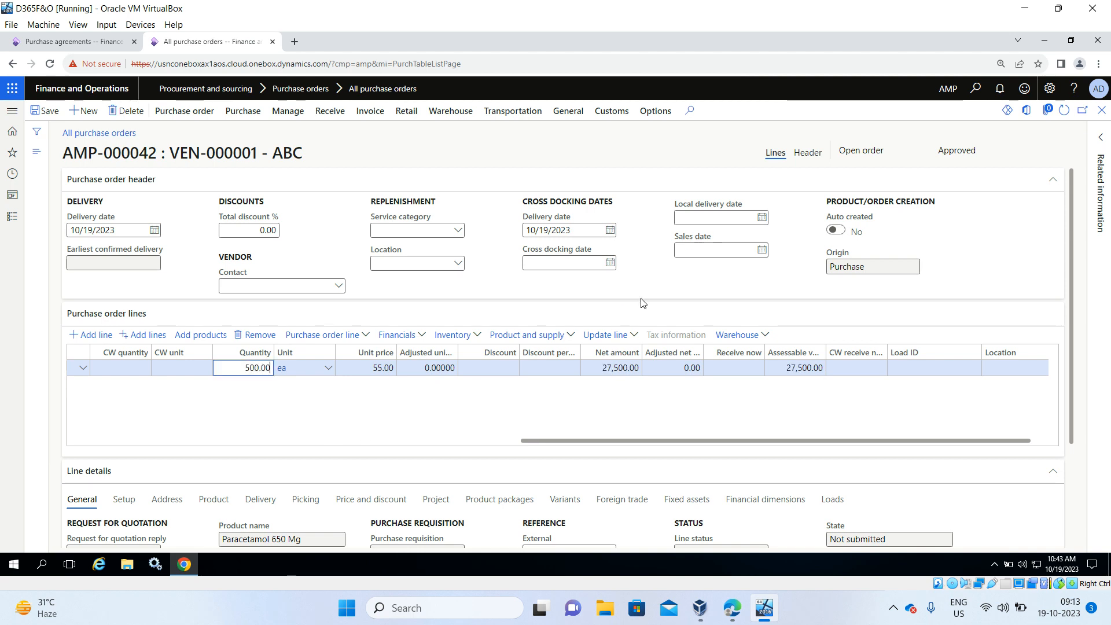
{"action": "left_click", "coordinate": [50, 113]}
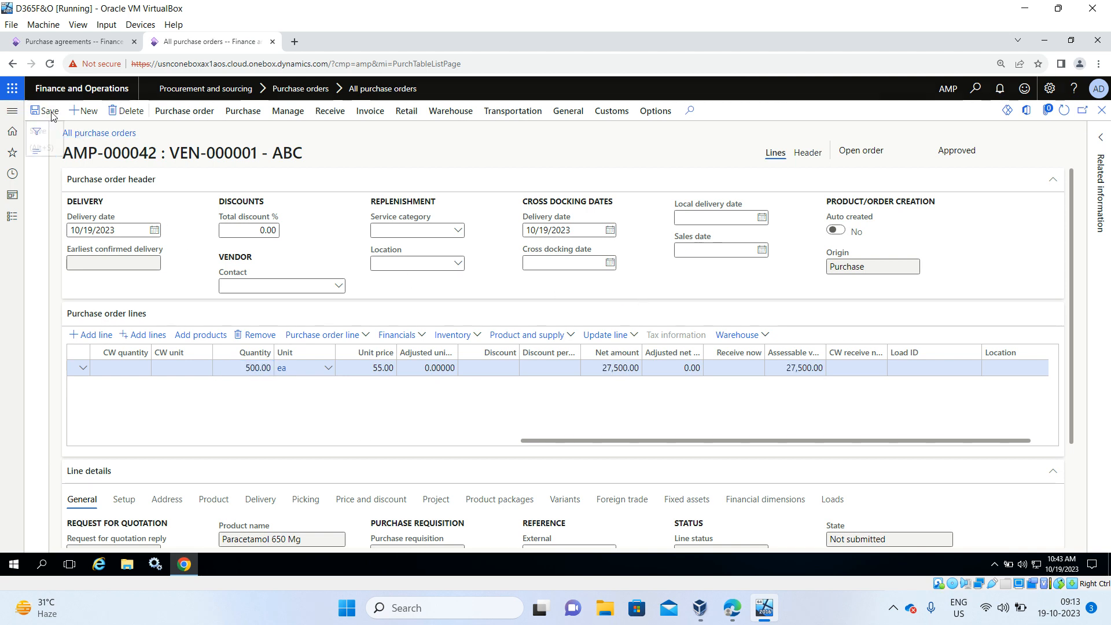
Step: Return to the purchase agreement, refresh it and check the remaining and released quantities in the line's fulfillment details
{"action": "left_click", "coordinate": [82, 46]}
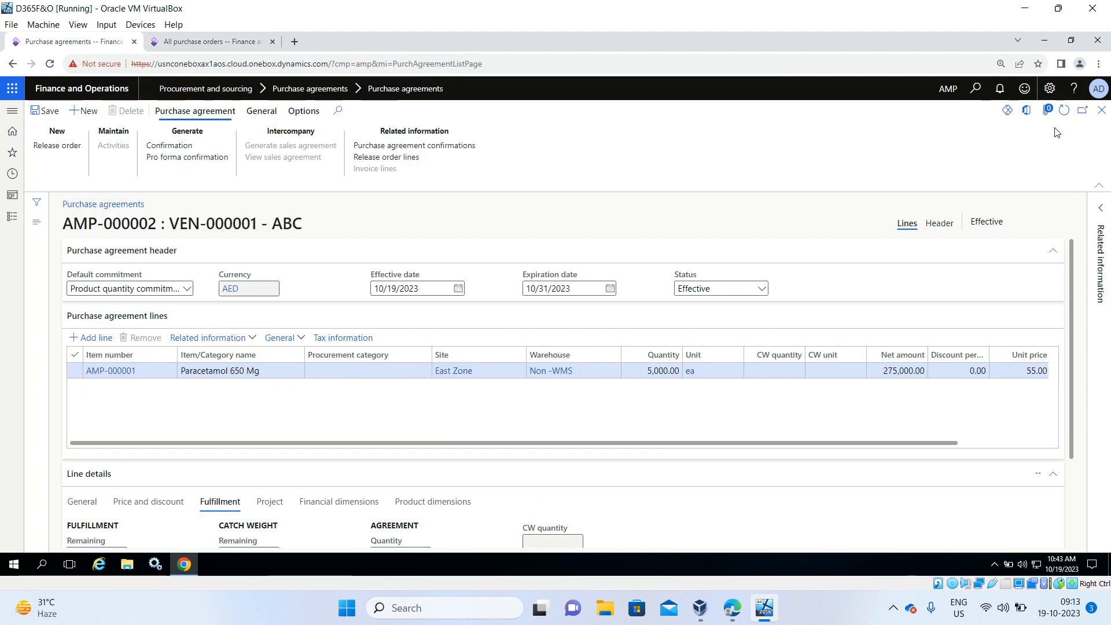
{"action": "left_click", "coordinate": [1064, 109]}
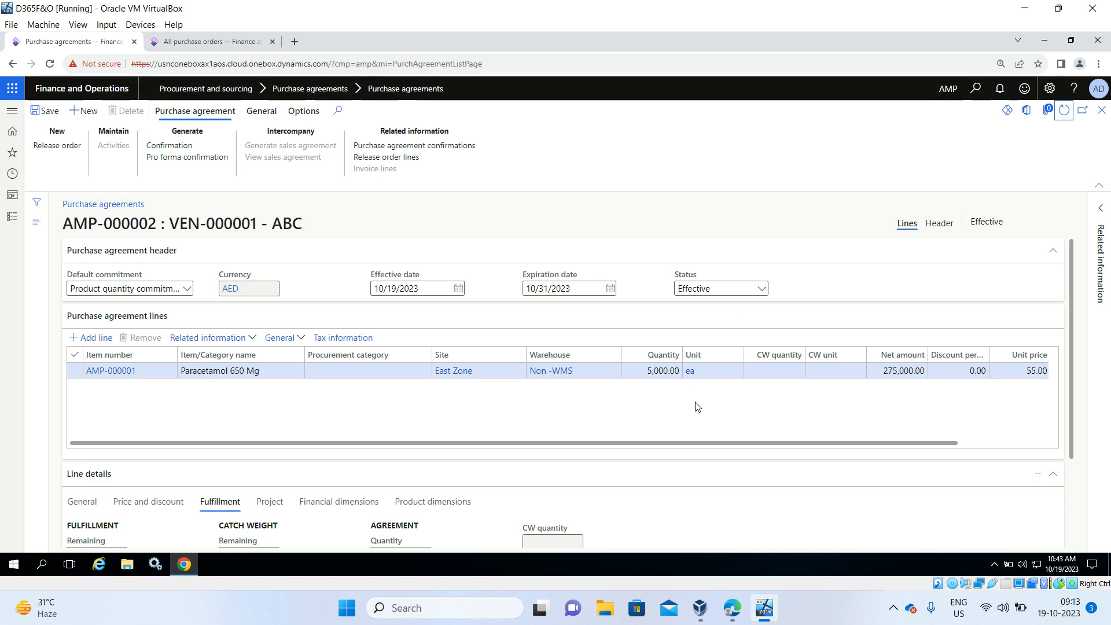
{"action": "scroll", "coordinate": [697, 407], "scroll_direction": "right", "scroll_amount": 3}
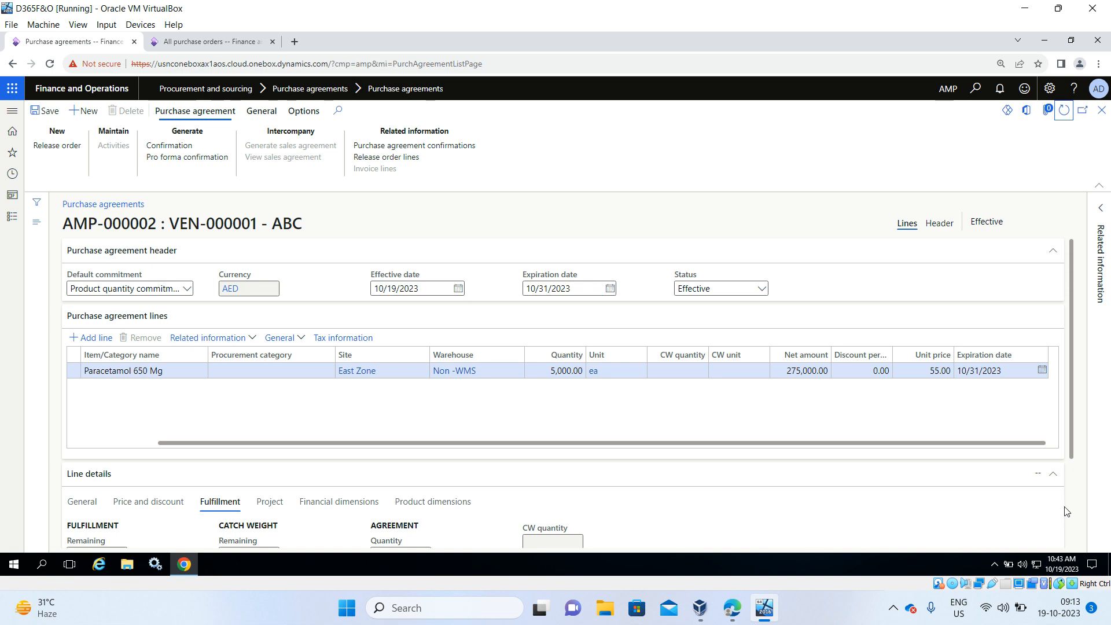
{"action": "scroll", "coordinate": [1068, 514], "scroll_direction": "down", "scroll_amount": 2}
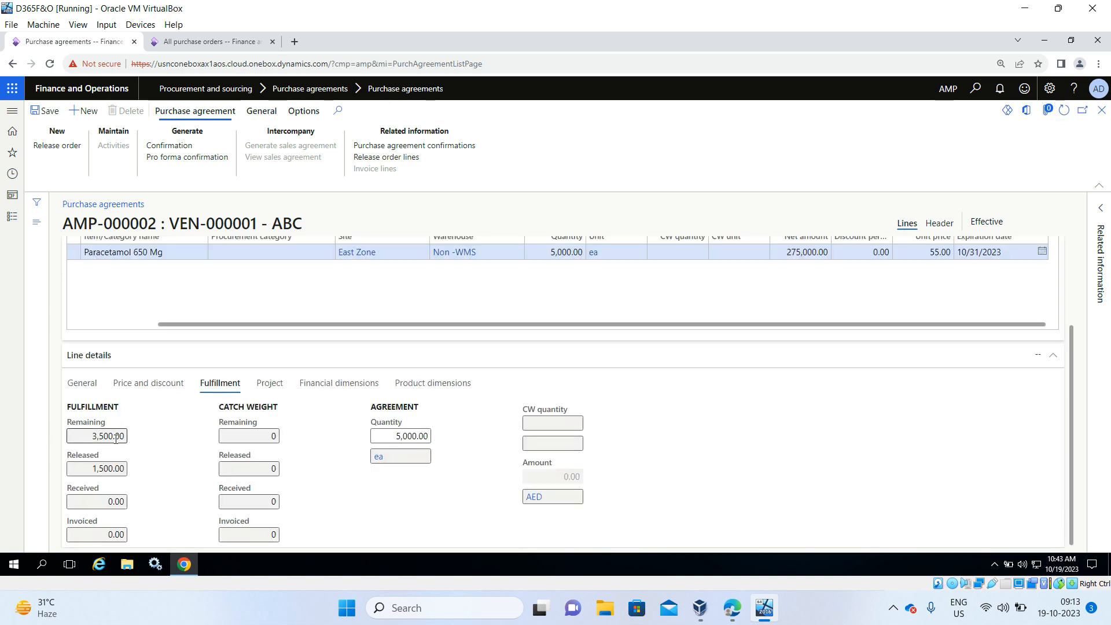
Step: Start a new purchase agreement for vendor ABC
{"action": "mouse_move", "coordinate": [117, 442]}
{"action": "scroll", "coordinate": [232, 296], "scroll_direction": "left", "scroll_amount": 2}
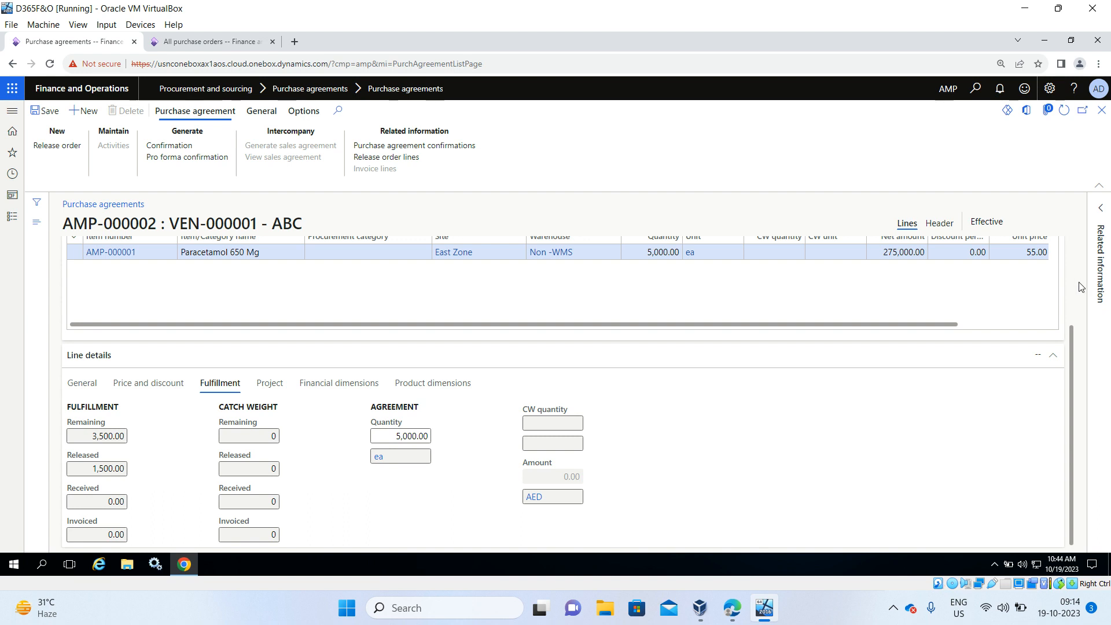
{"action": "scroll", "coordinate": [1067, 262], "scroll_direction": "up", "scroll_amount": 3}
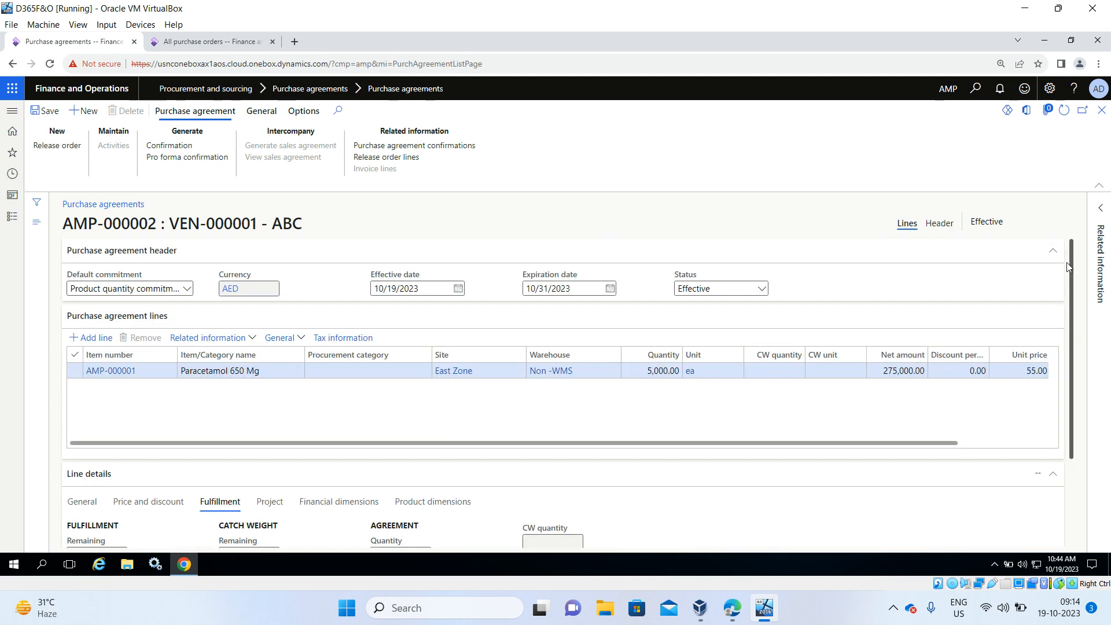
{"action": "left_click", "coordinate": [81, 113]}
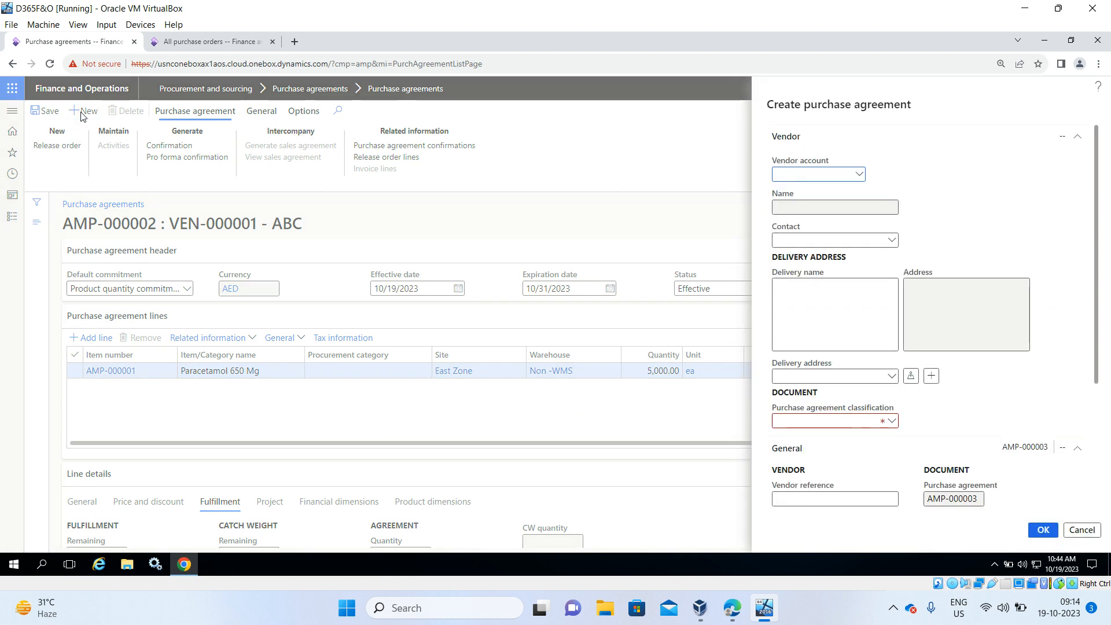
{"action": "left_click", "coordinate": [859, 173]}
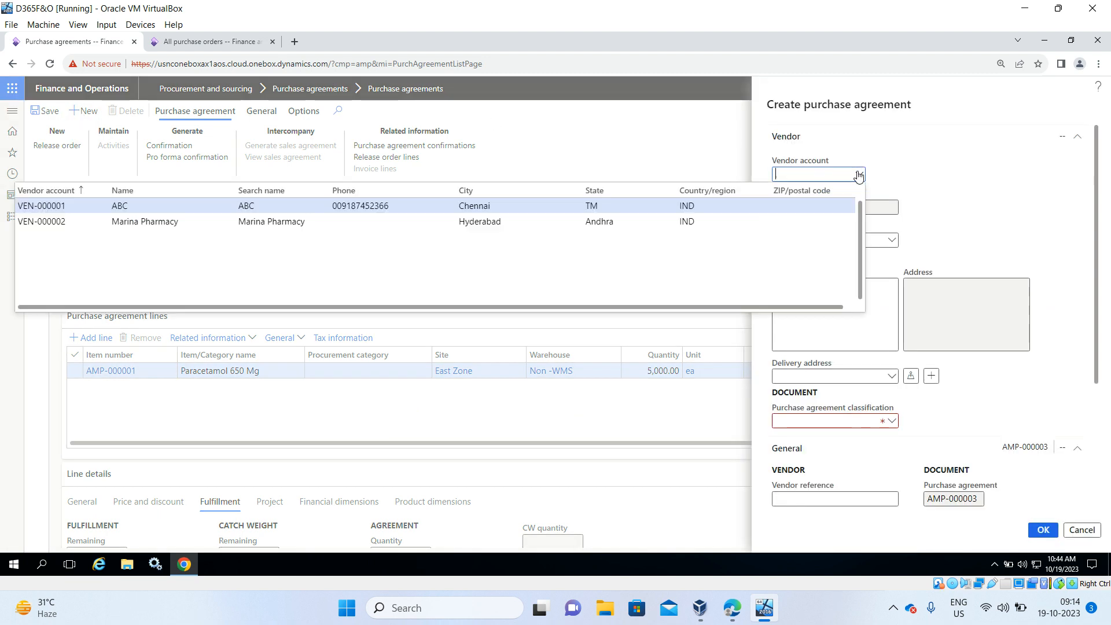
{"action": "left_click", "coordinate": [624, 205]}
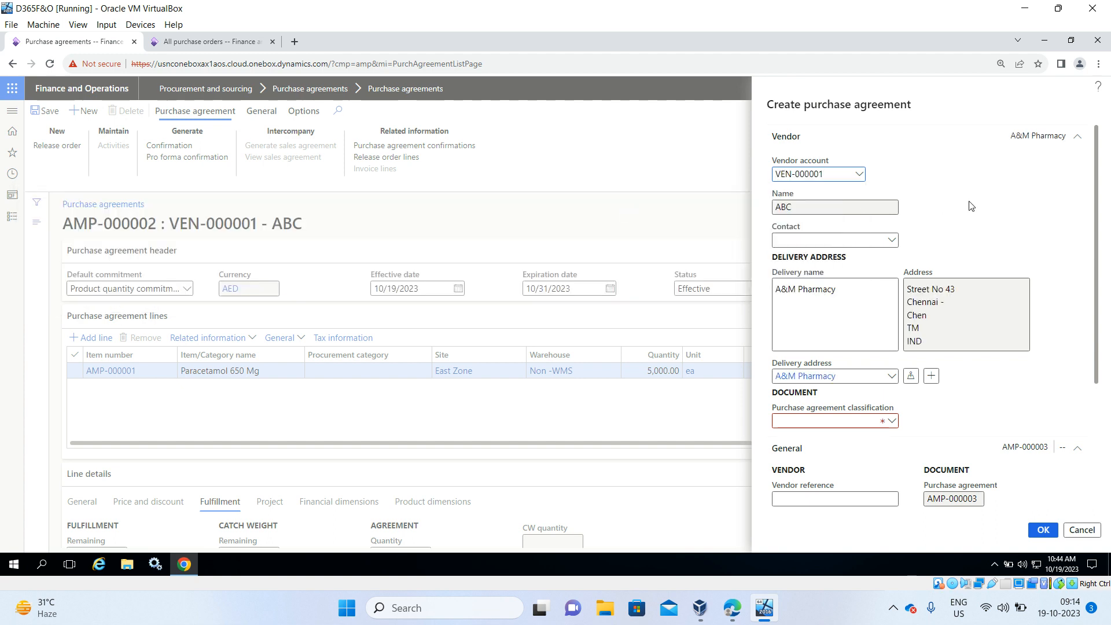
Step: Classify the agreement as Blanket purchase agreement, set its default commitment to Product value commitment, and create it
{"action": "scroll", "coordinate": [971, 206], "scroll_direction": "down", "scroll_amount": 3}
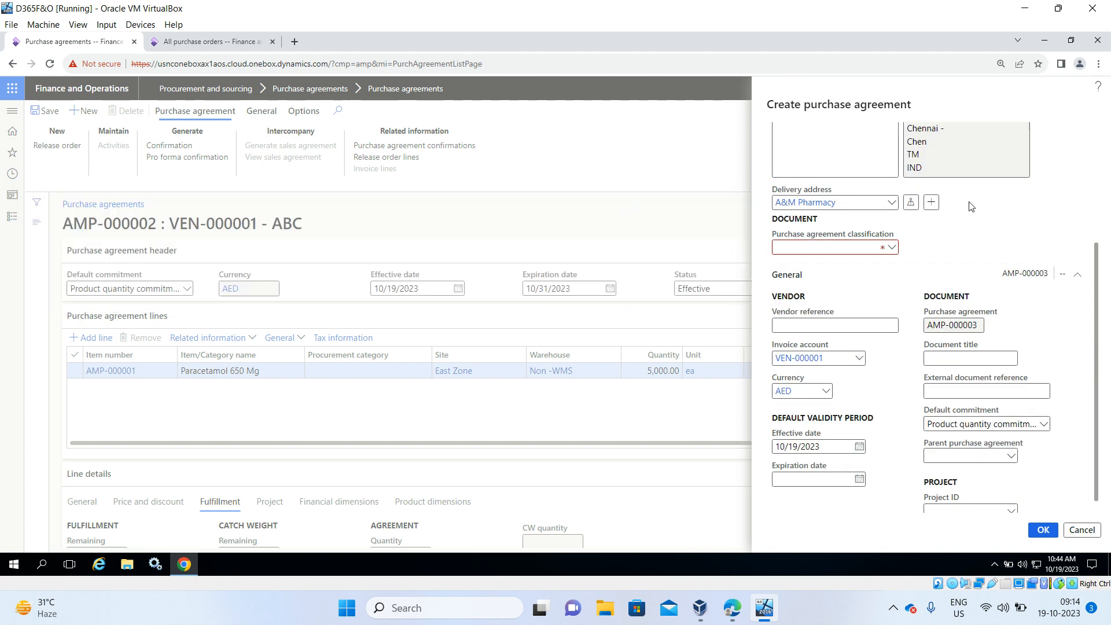
{"action": "left_click", "coordinate": [891, 247]}
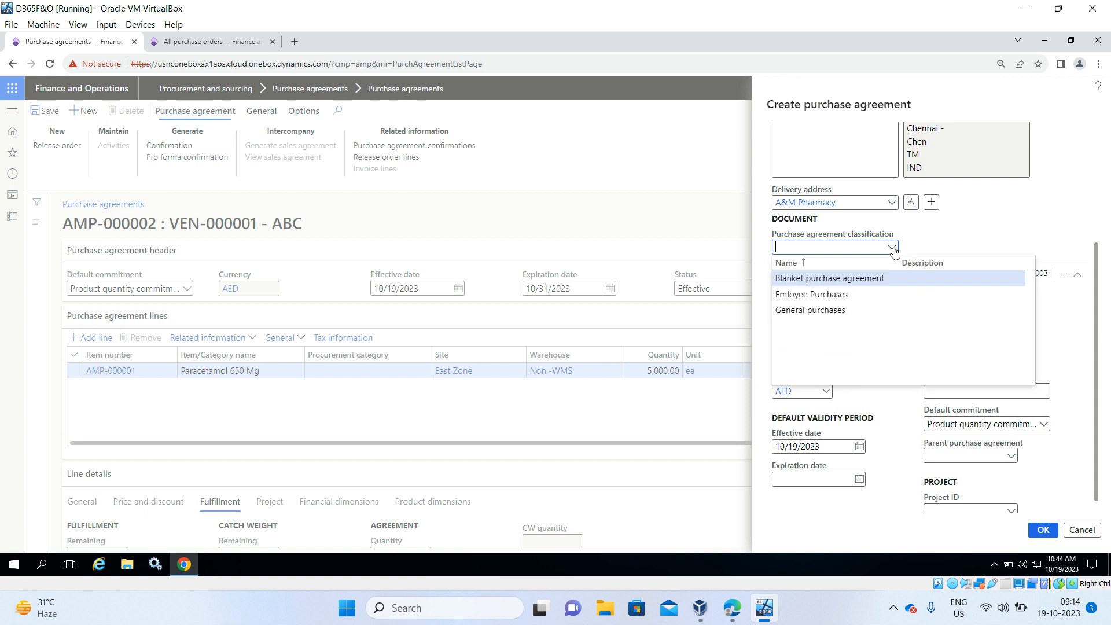
{"action": "left_click", "coordinate": [870, 277]}
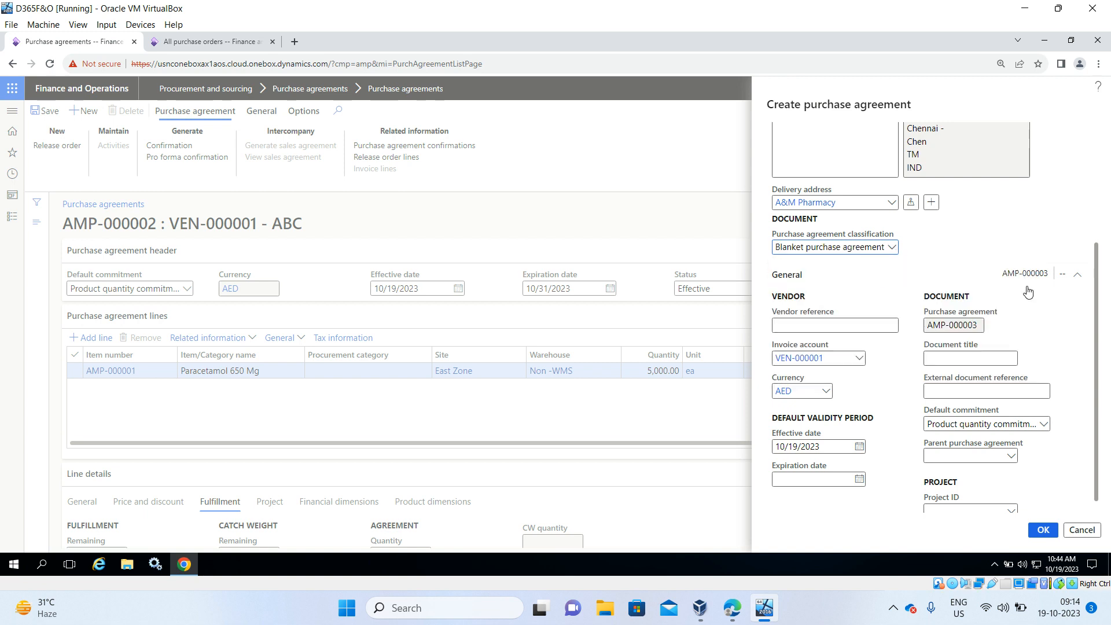
{"action": "scroll", "coordinate": [1026, 290], "scroll_direction": "down", "scroll_amount": 1}
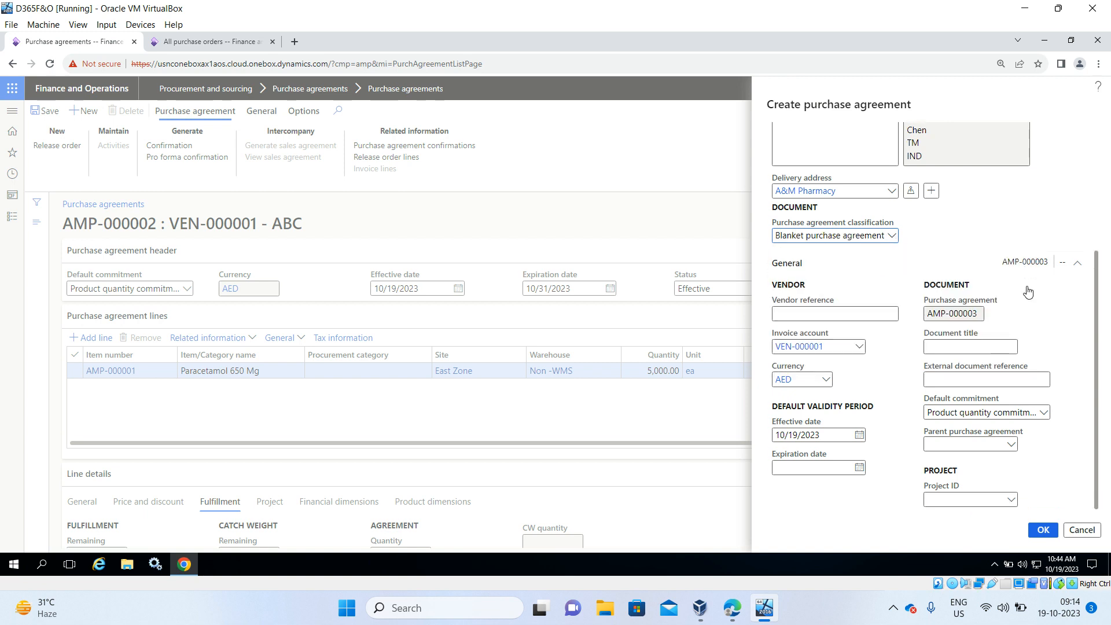
{"action": "left_click", "coordinate": [1043, 415]}
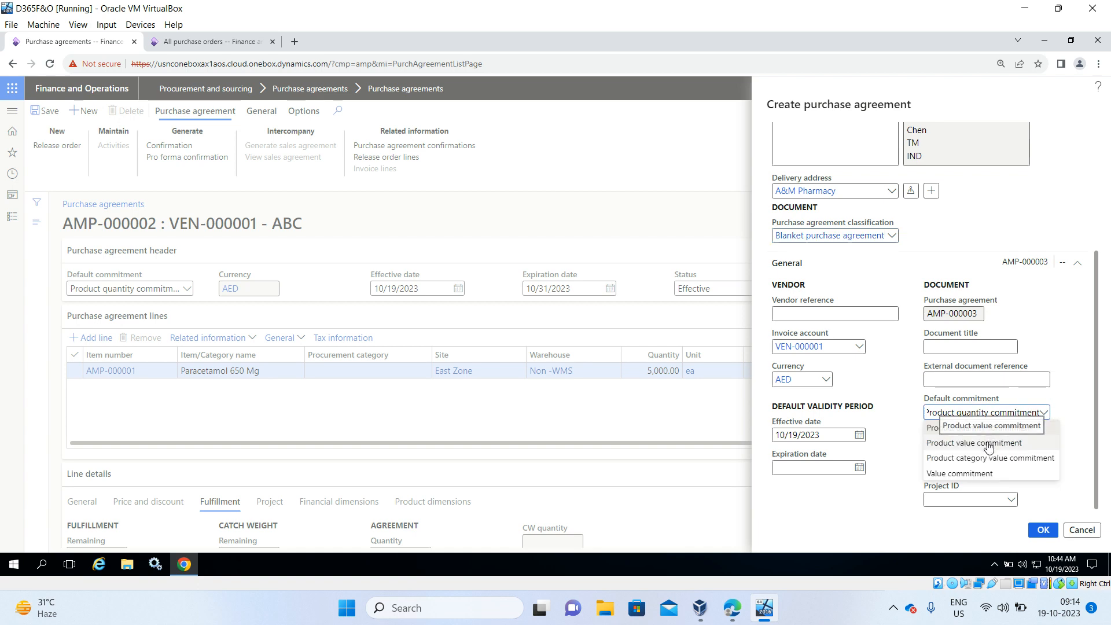
{"action": "left_click", "coordinate": [988, 442]}
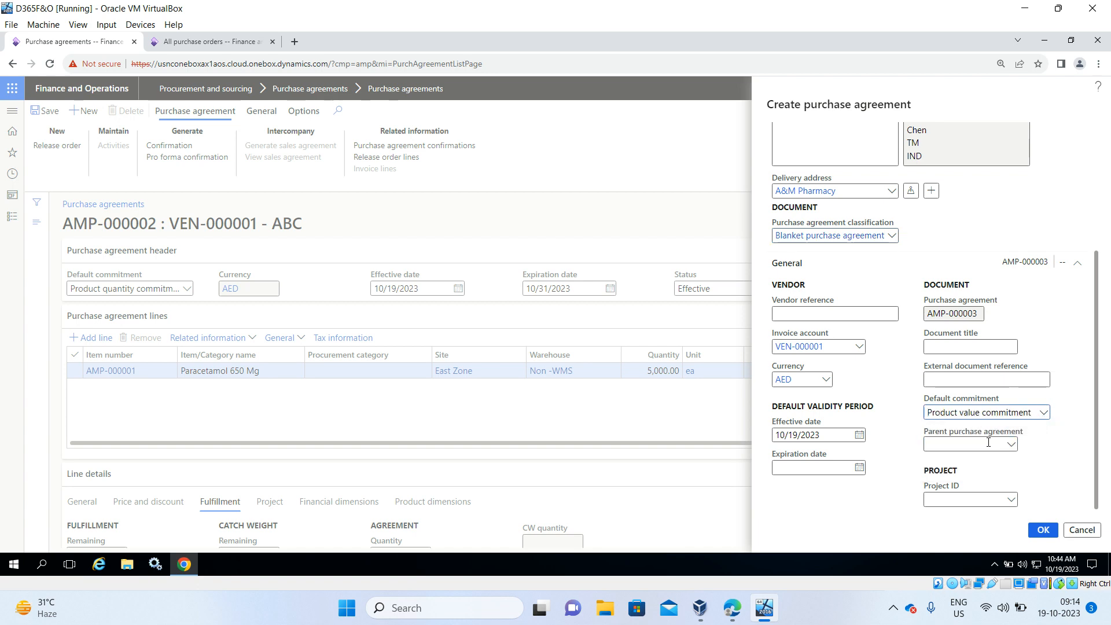
{"action": "left_click", "coordinate": [1041, 529]}
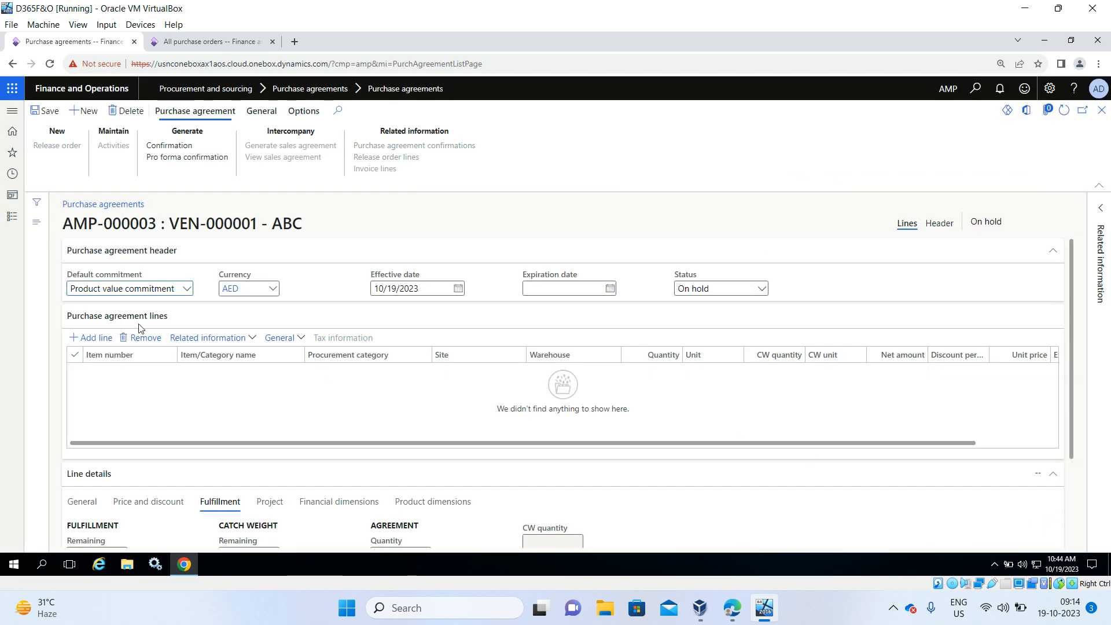
Step: Set the agreement's expiration date to 10/31/2023 and add a line for Brufen 800 mg with warehouse Non -WMS
{"action": "left_click", "coordinate": [609, 288]}
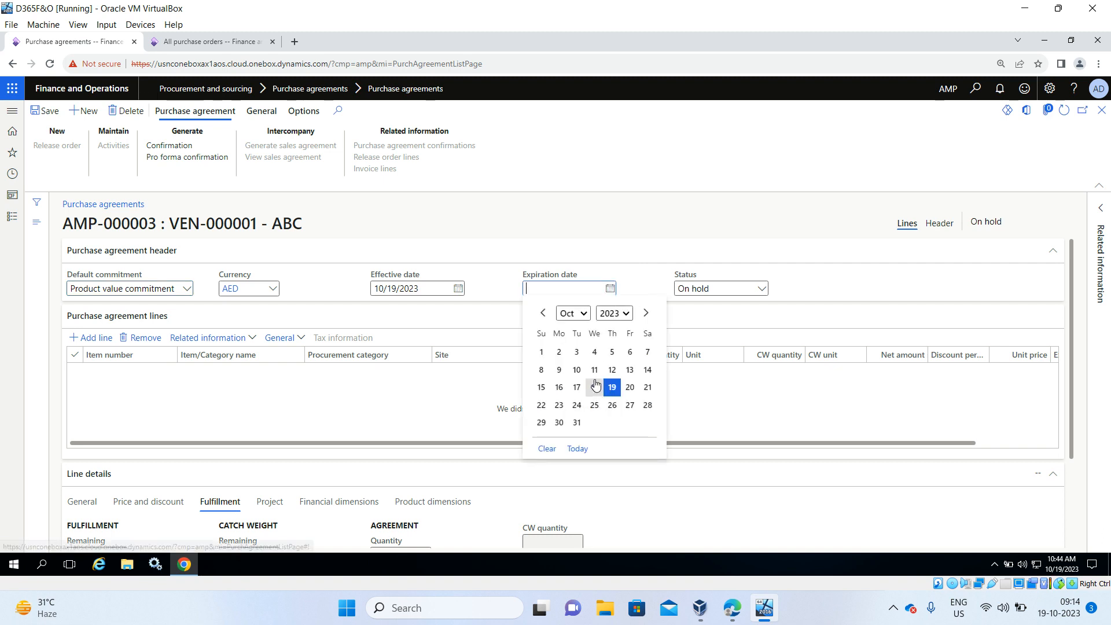
{"action": "left_click", "coordinate": [576, 423]}
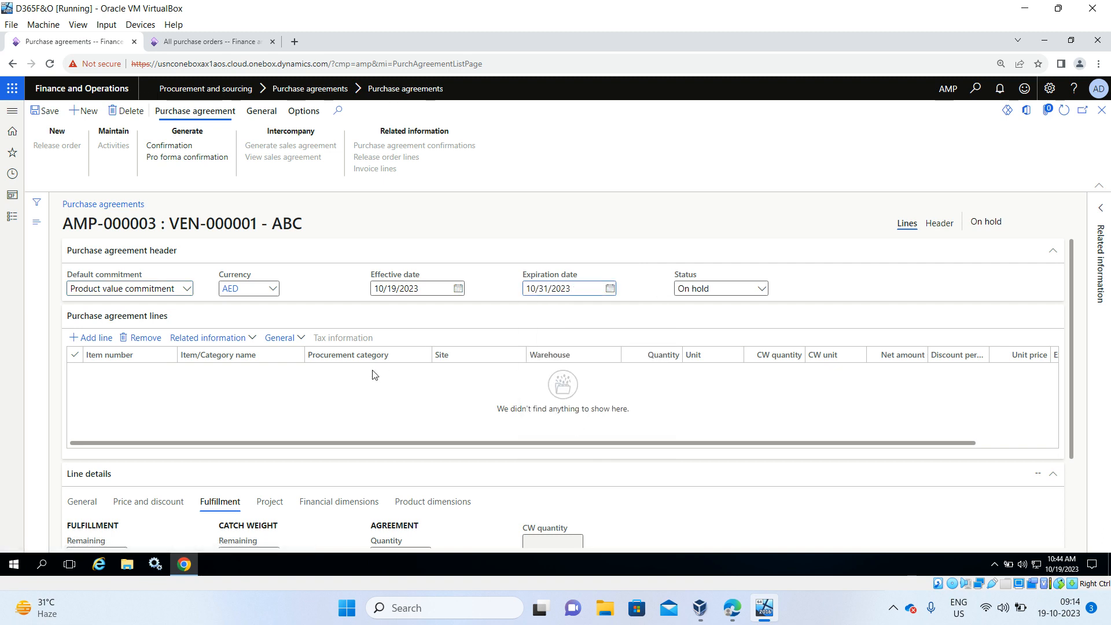
{"action": "left_click", "coordinate": [84, 339]}
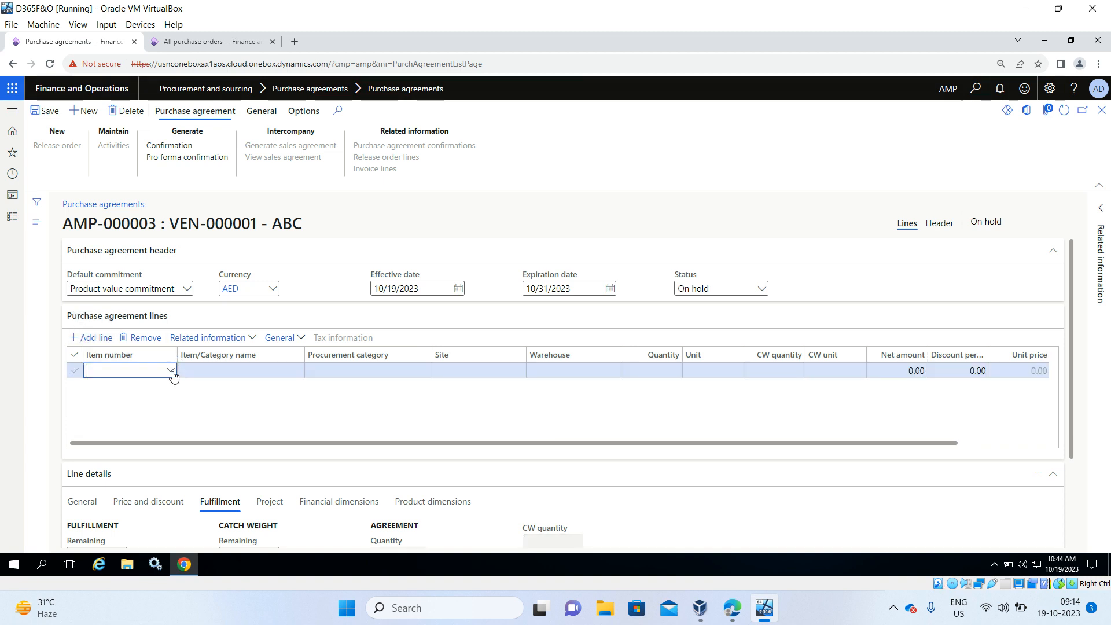
{"action": "left_click", "coordinate": [171, 370]}
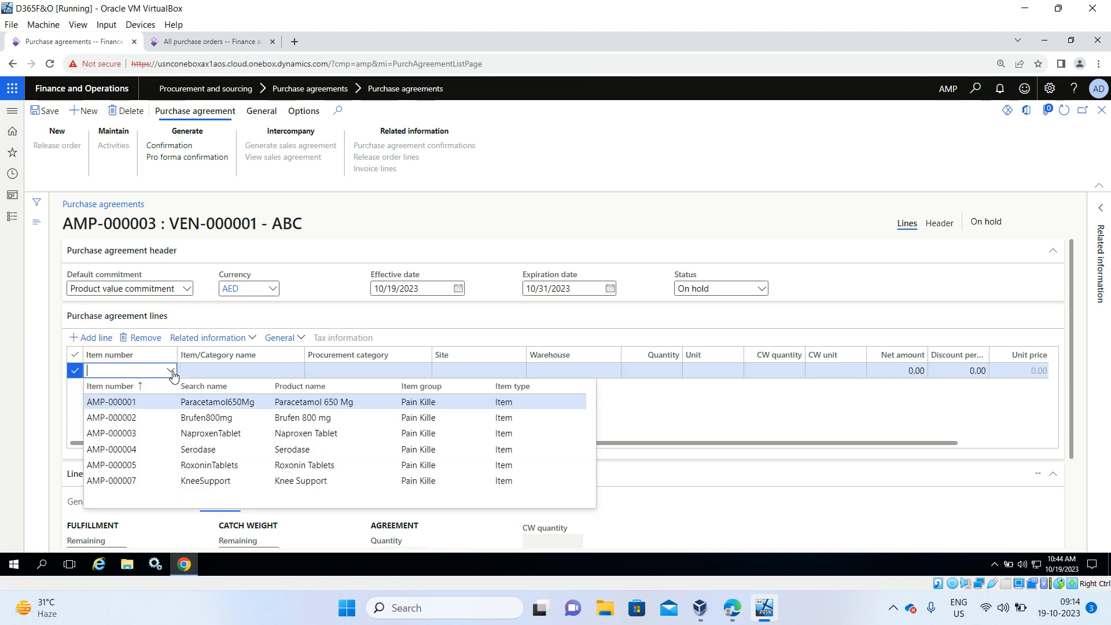
{"action": "left_click", "coordinate": [202, 417]}
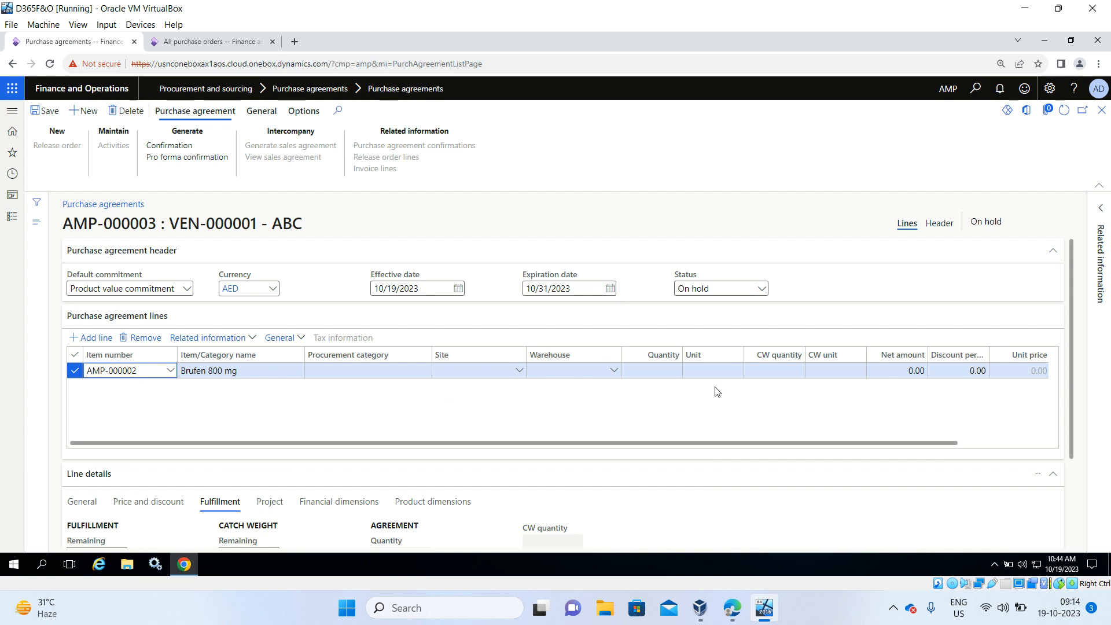
{"action": "left_click", "coordinate": [615, 373]}
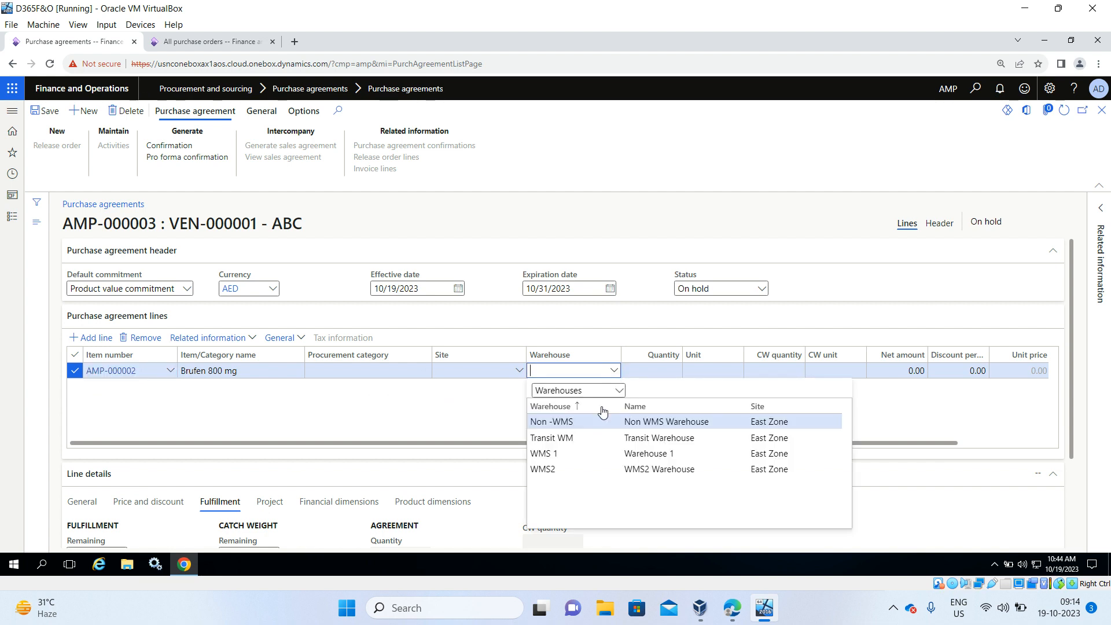
{"action": "left_click", "coordinate": [601, 418]}
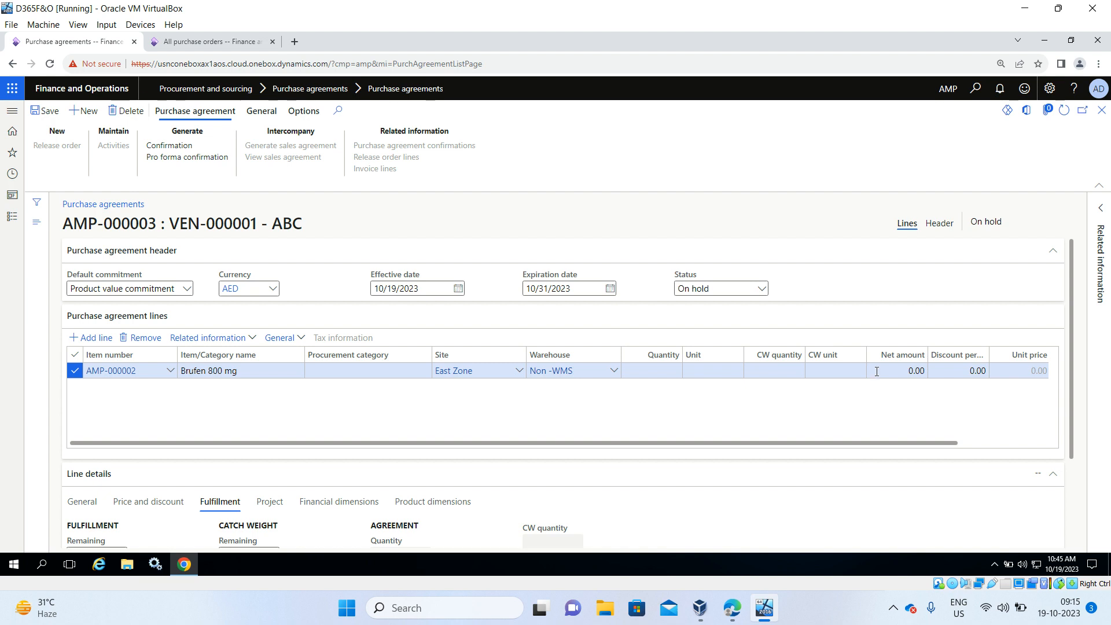
Step: Set the Brufen line's net amount to 10,000 and confirm the agreement, marking it as effective
{"action": "left_click", "coordinate": [922, 371]}
{"action": "key", "text": "BackSpace"}
{"action": "key", "text": "BackSpace"}
{"action": "key", "text": "BackSpace"}
{"action": "key", "text": "BackSpace"}
{"action": "left_click", "coordinate": [766, 421]}
{"action": "left_click", "coordinate": [179, 147]}
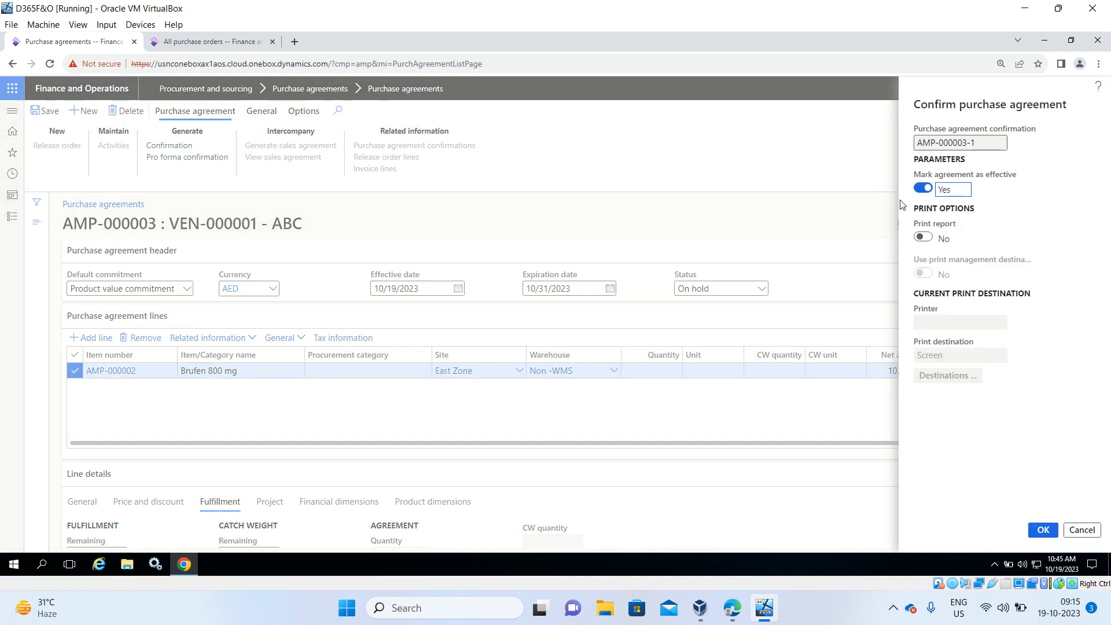
{"action": "left_click", "coordinate": [1041, 529]}
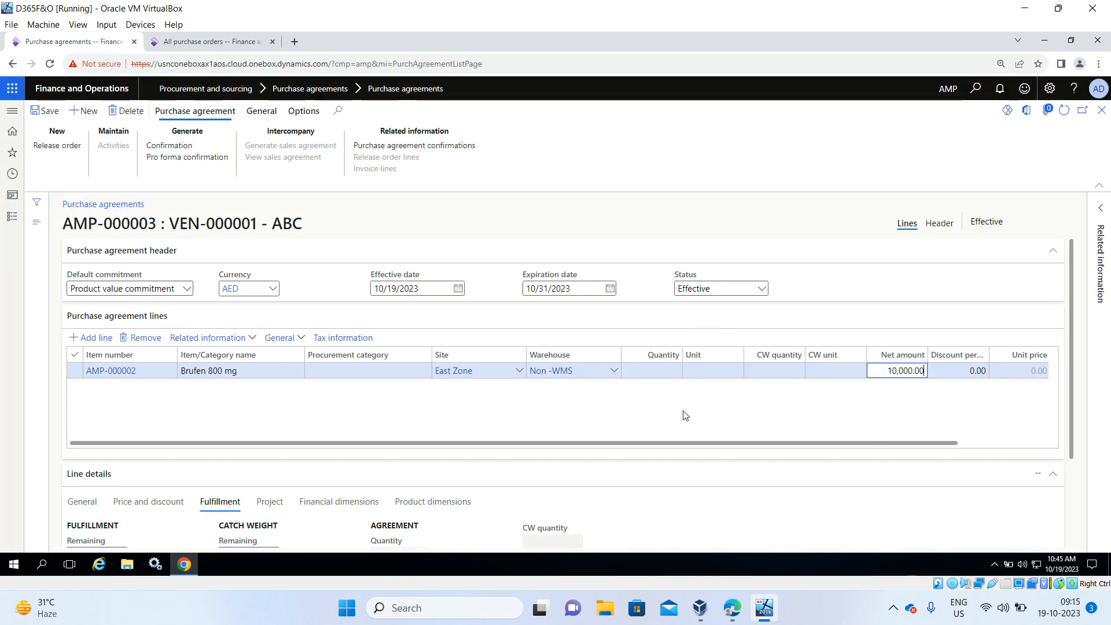
Step: Create a release order from the agreement and open the resulting order from the refreshed list of all purchase orders
{"action": "left_click", "coordinate": [61, 147]}
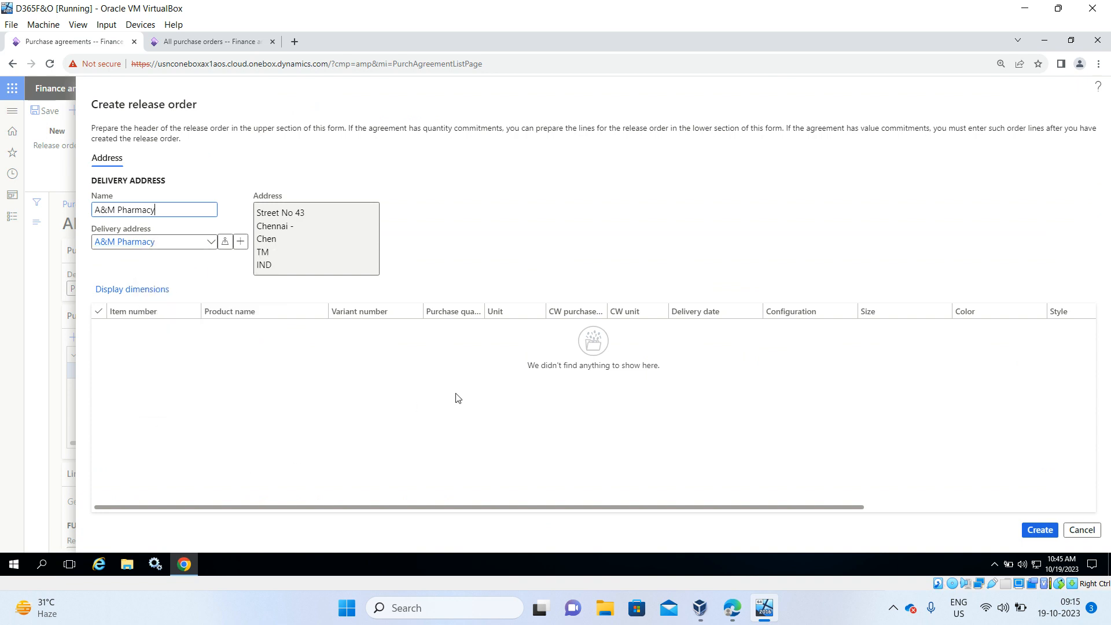
{"action": "left_click", "coordinate": [1030, 531]}
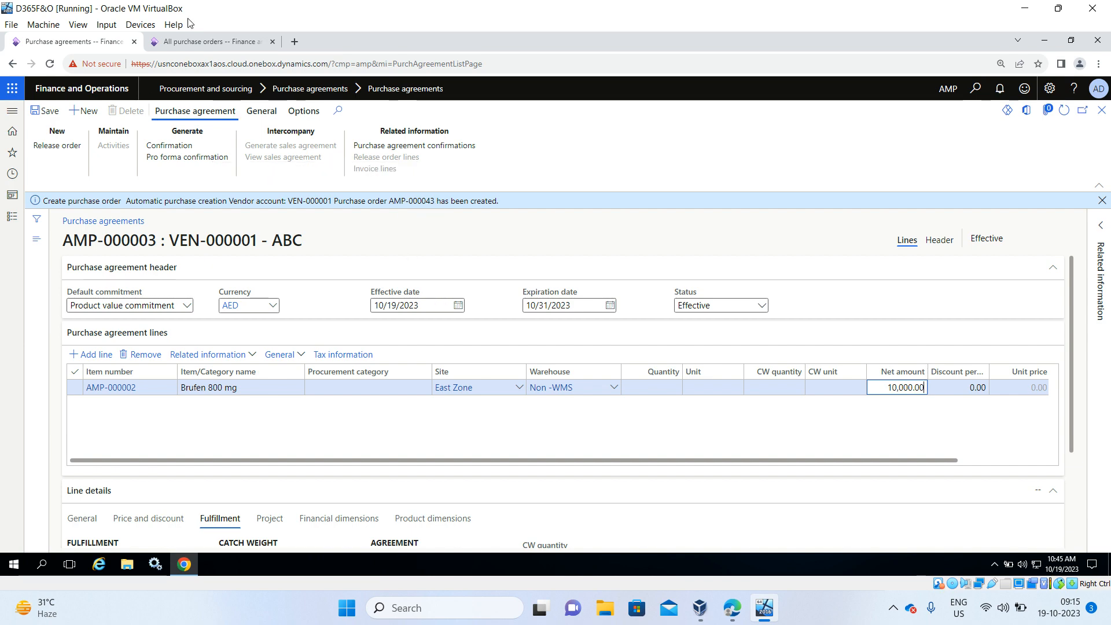
{"action": "left_click", "coordinate": [189, 46]}
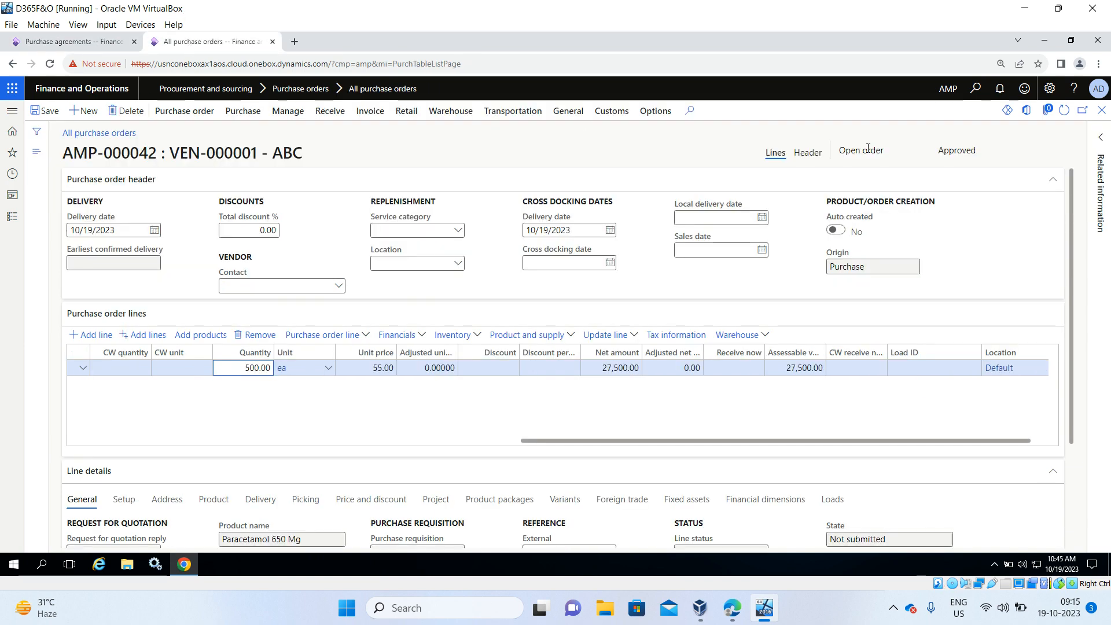
{"action": "left_click", "coordinate": [1102, 113]}
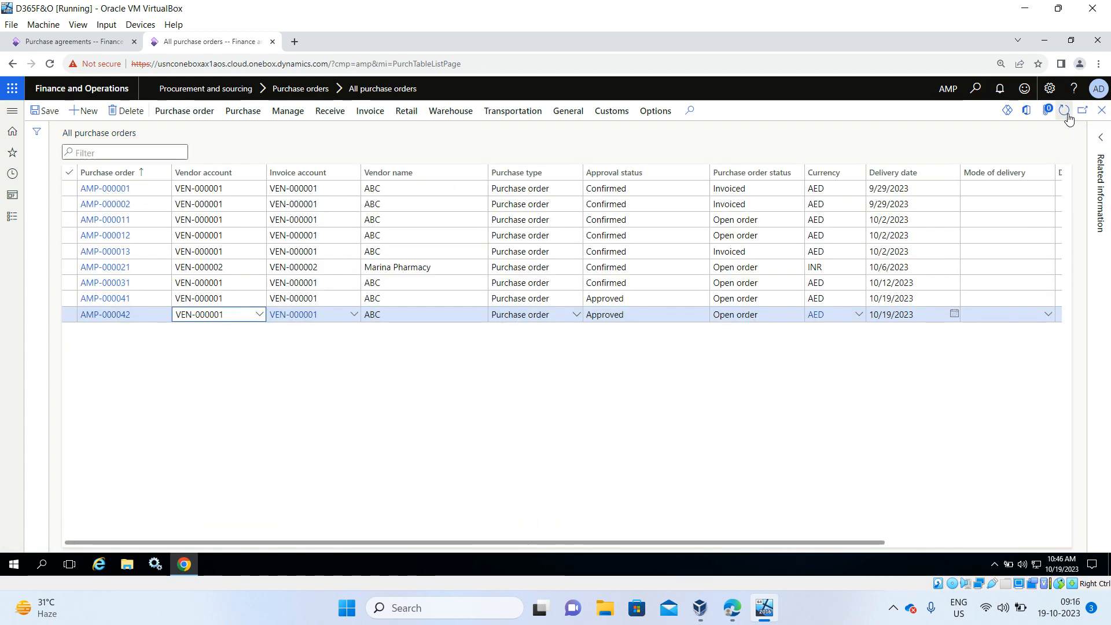
{"action": "left_click", "coordinate": [1063, 110]}
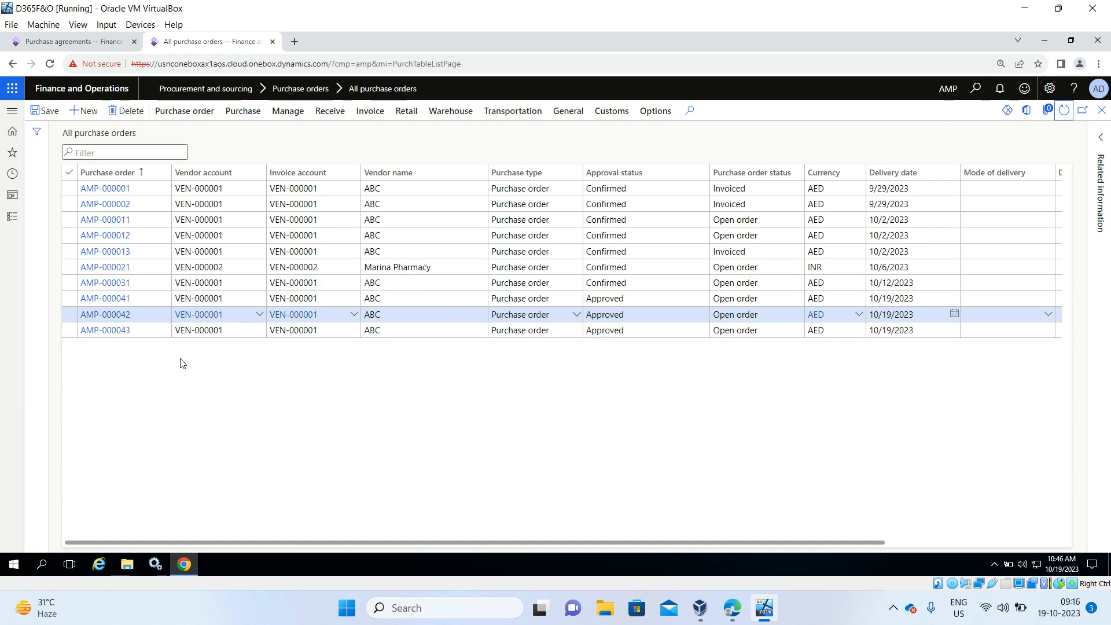
{"action": "left_click", "coordinate": [113, 337]}
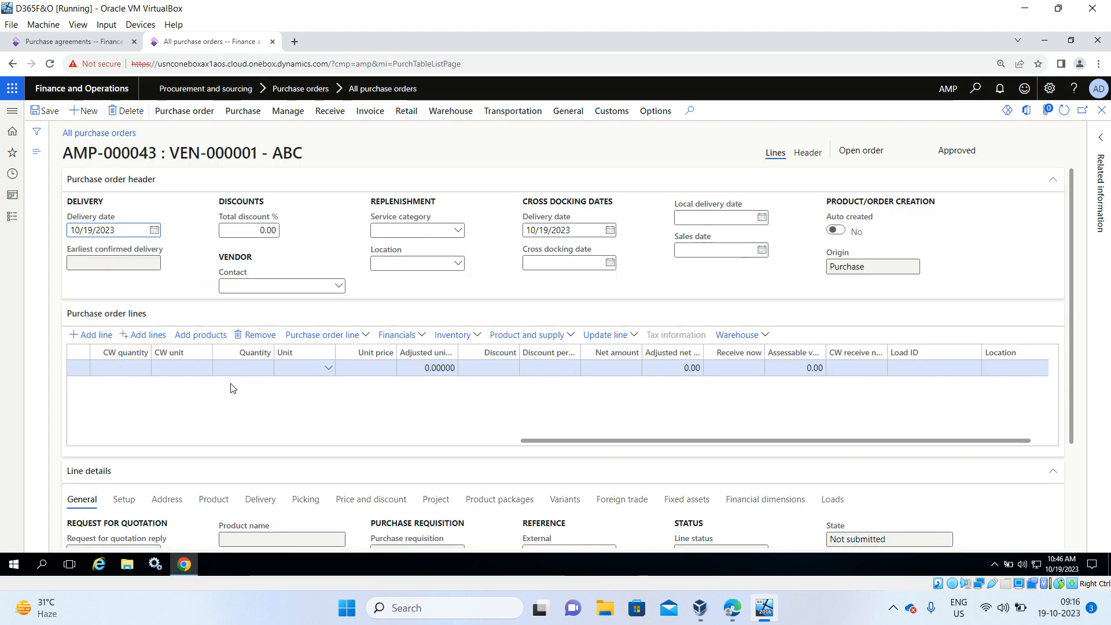
Step: Fill the order line with Brufen 800 mg, warehouse Non -WMS and a quantity of 200
{"action": "left_click", "coordinate": [258, 341]}
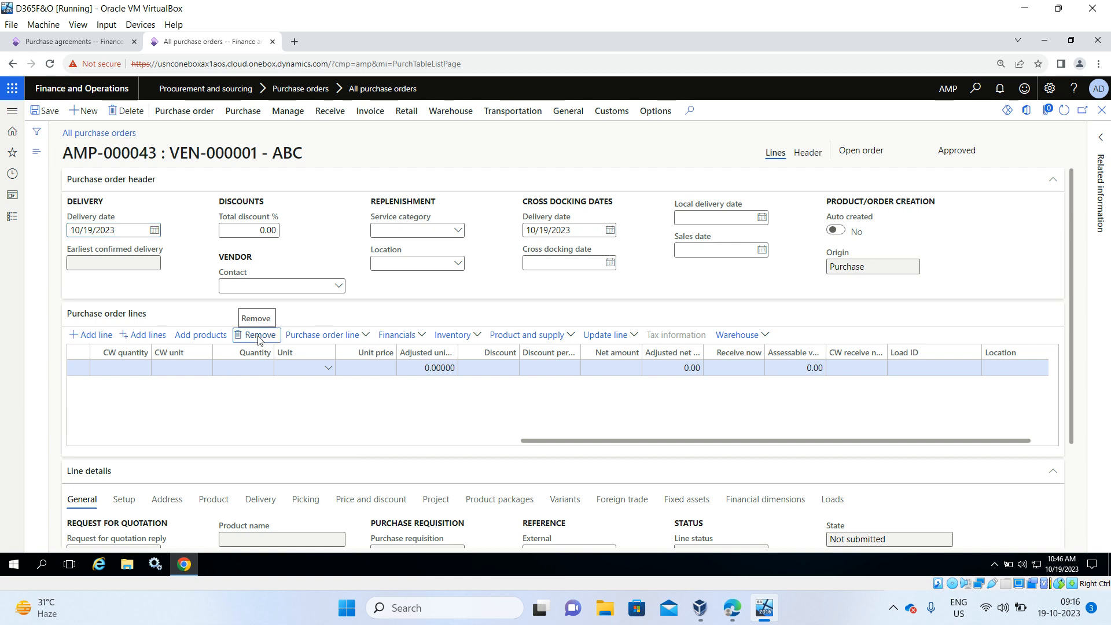
{"action": "left_click", "coordinate": [96, 341]}
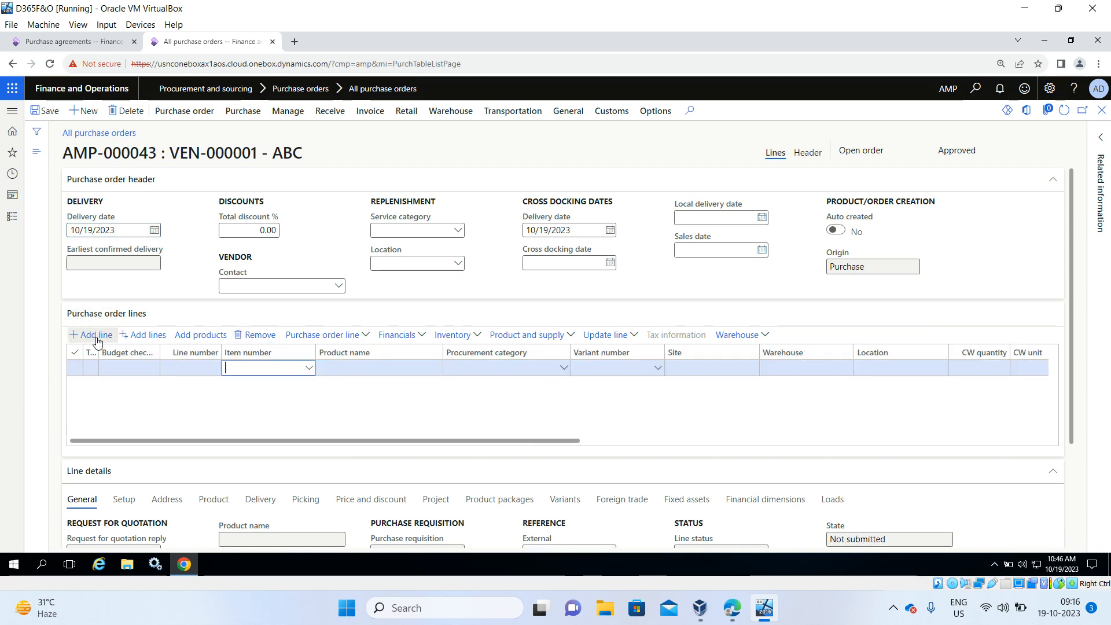
{"action": "left_click", "coordinate": [310, 371]}
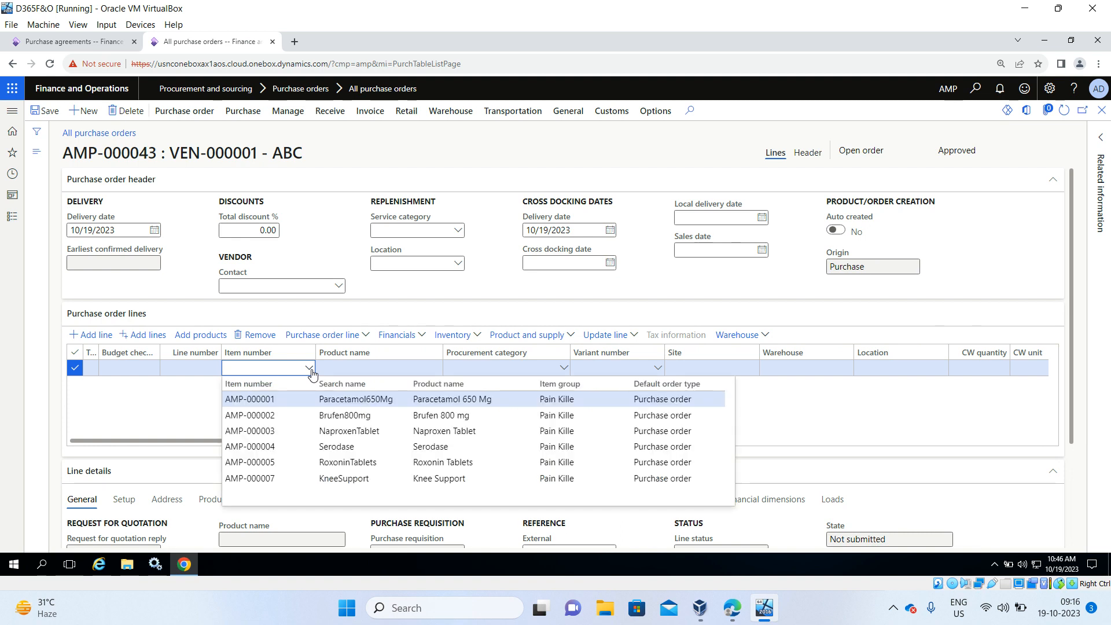
{"action": "left_click", "coordinate": [341, 414]}
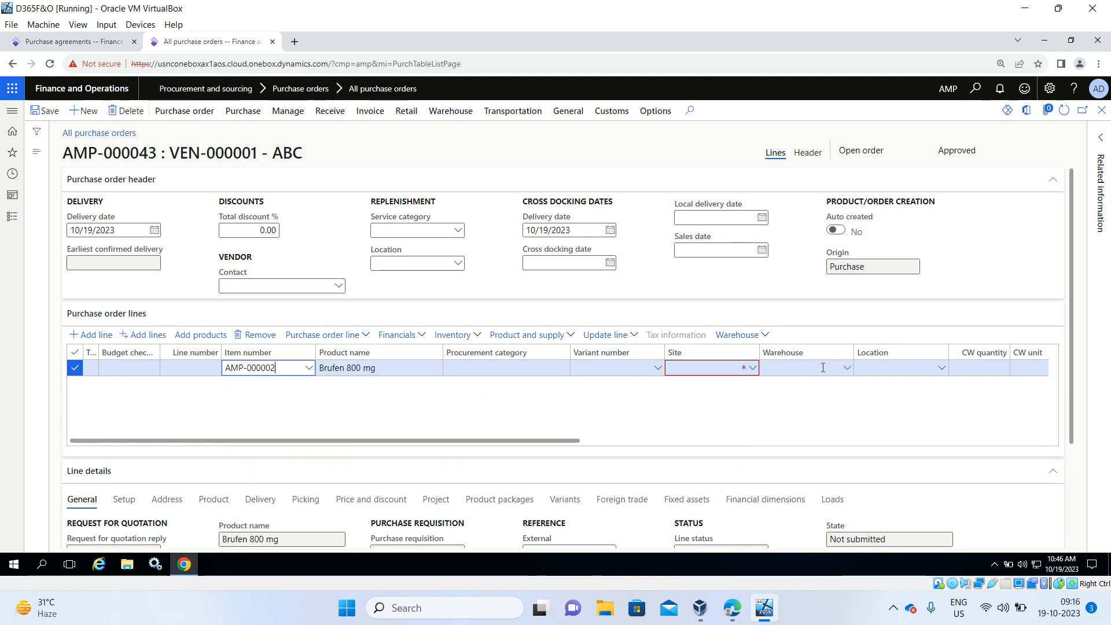
{"action": "left_click", "coordinate": [848, 371]}
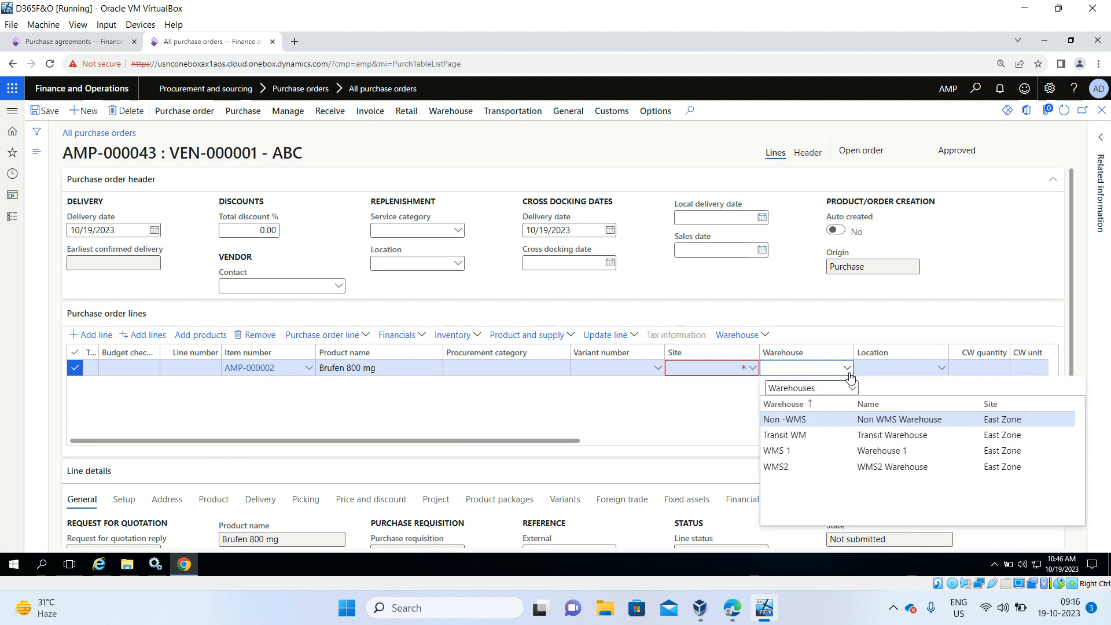
{"action": "left_click", "coordinate": [829, 419]}
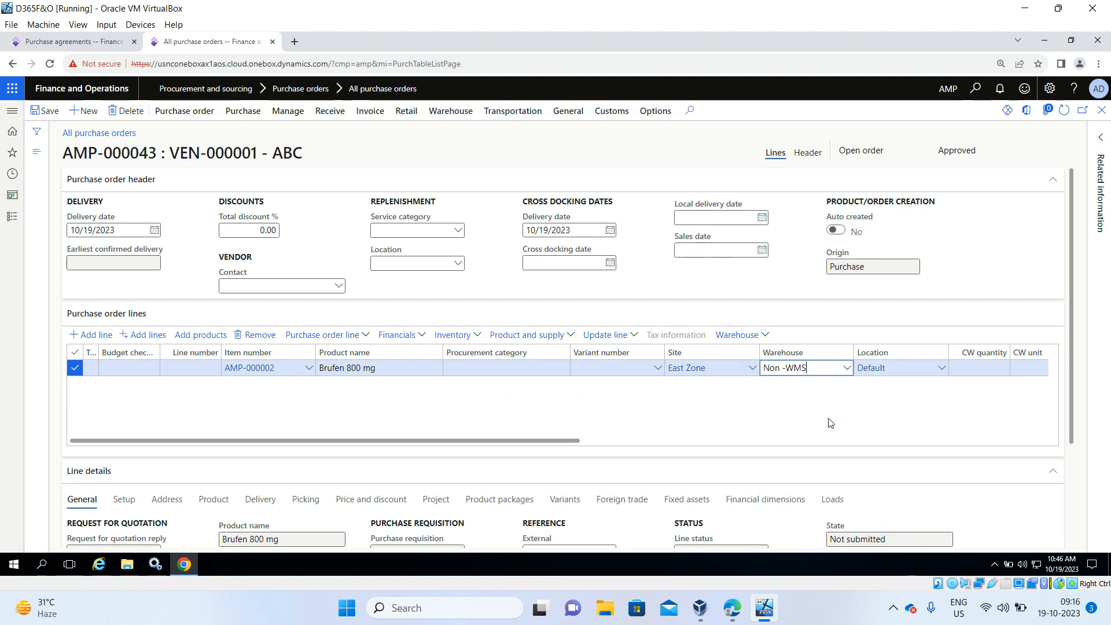
{"action": "left_click", "coordinate": [854, 440]}
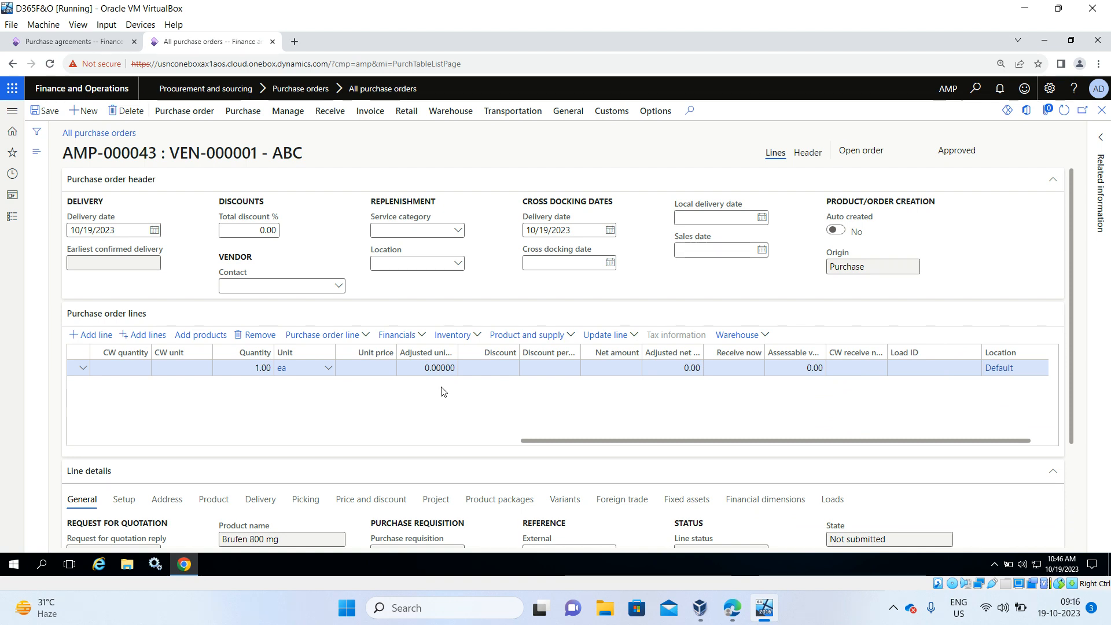
{"action": "left_click", "coordinate": [270, 370]}
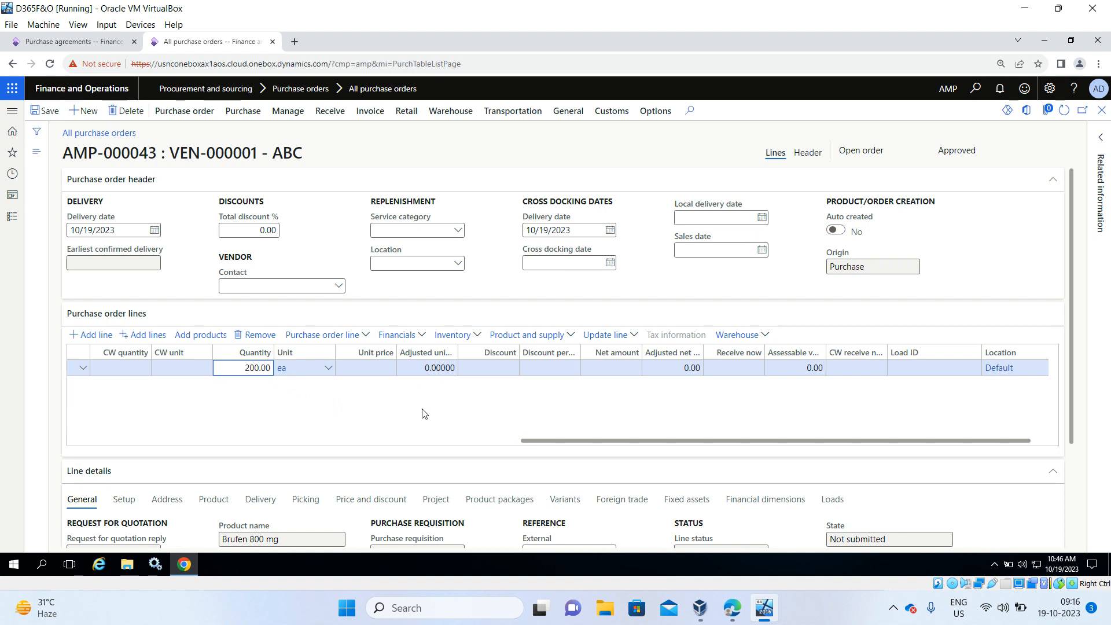
Step: Enter a unit price of 100 on the order line, reduce its quantity to 20 and accept overwriting the price with the standard one
{"action": "left_click", "coordinate": [381, 369]}
{"action": "type", "text": "100"}
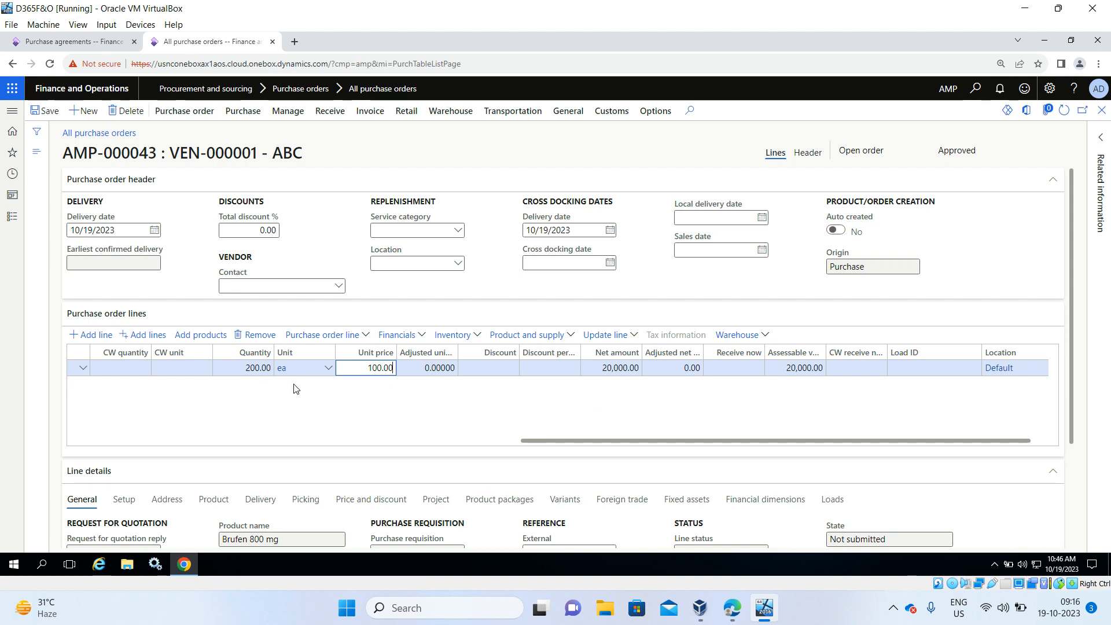
{"action": "left_click", "coordinate": [271, 368]}
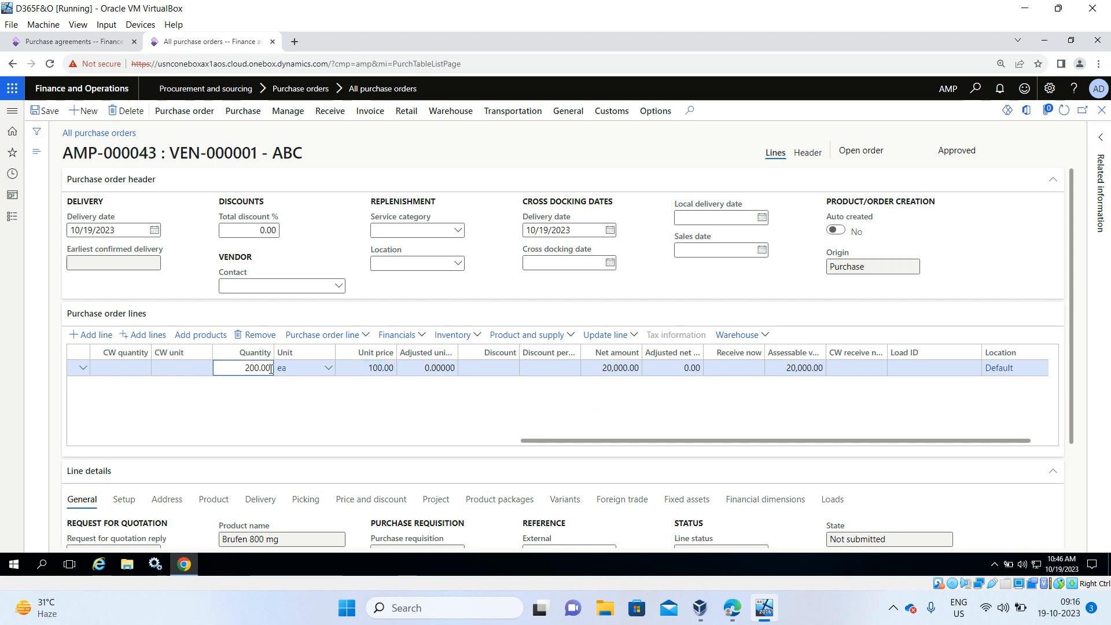
{"action": "key", "text": "BackSpace"}
{"action": "key", "text": "BackSpace"}
{"action": "key", "text": "BackSpace"}
{"action": "left_click", "coordinate": [341, 426]}
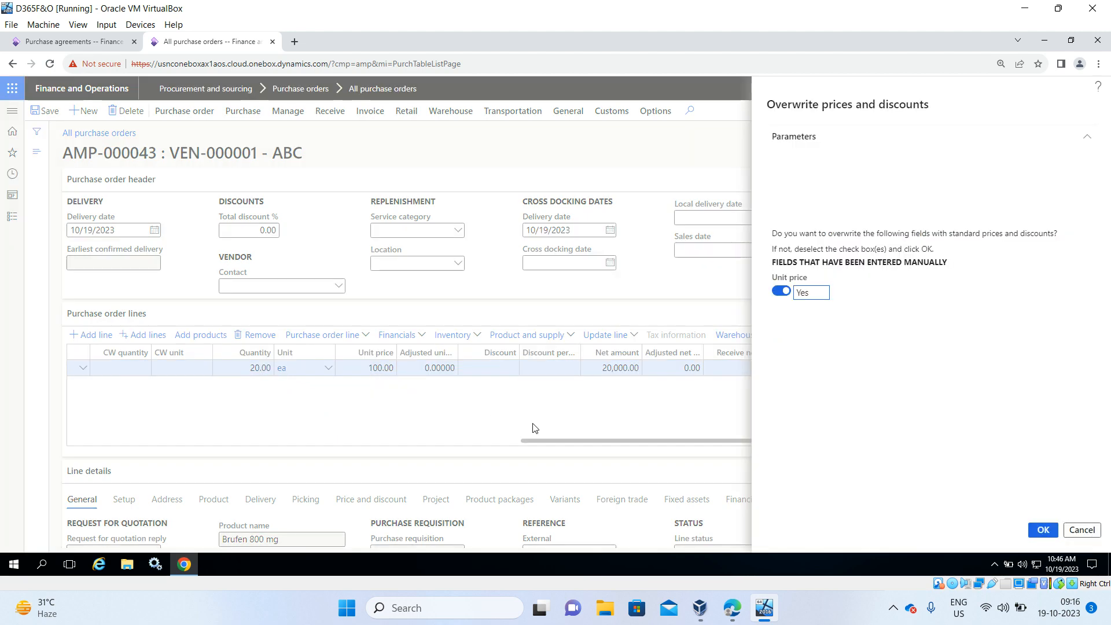
{"action": "left_click", "coordinate": [1041, 530]}
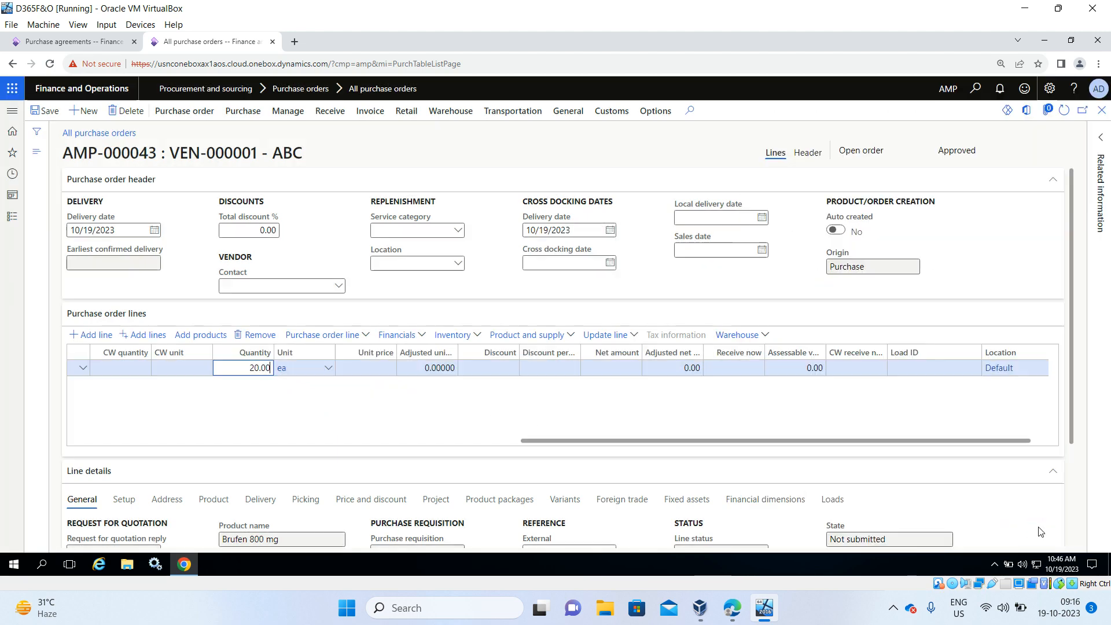
Step: Set the Brufen order line's unit price to 100 again and save the purchase order
{"action": "left_click", "coordinate": [380, 366]}
{"action": "type", "text": "100.00"}
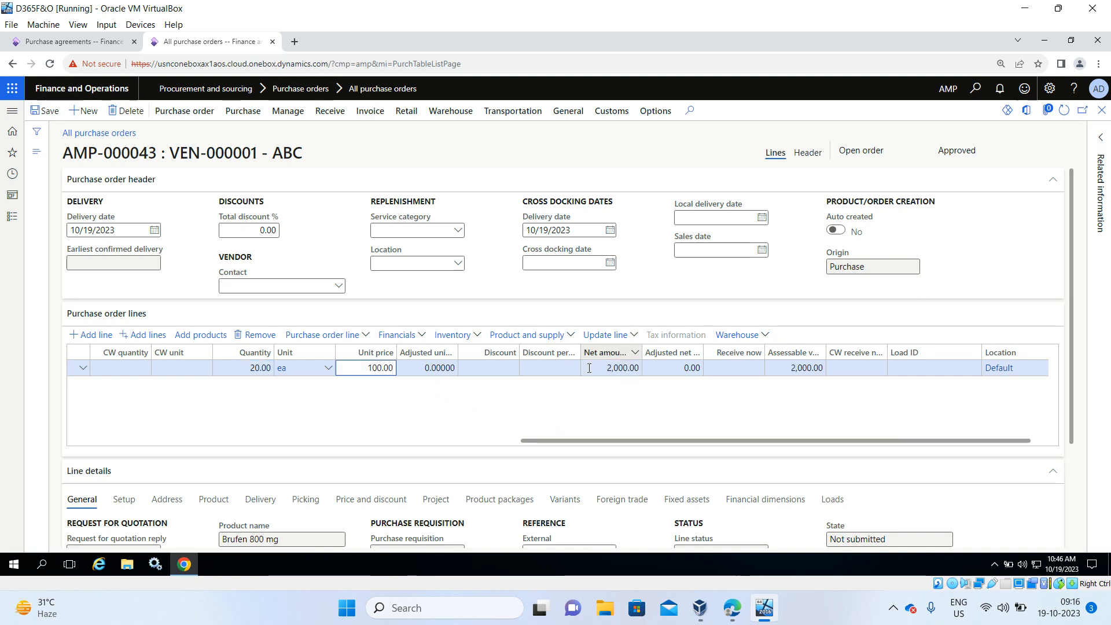
{"action": "left_click", "coordinate": [46, 113]}
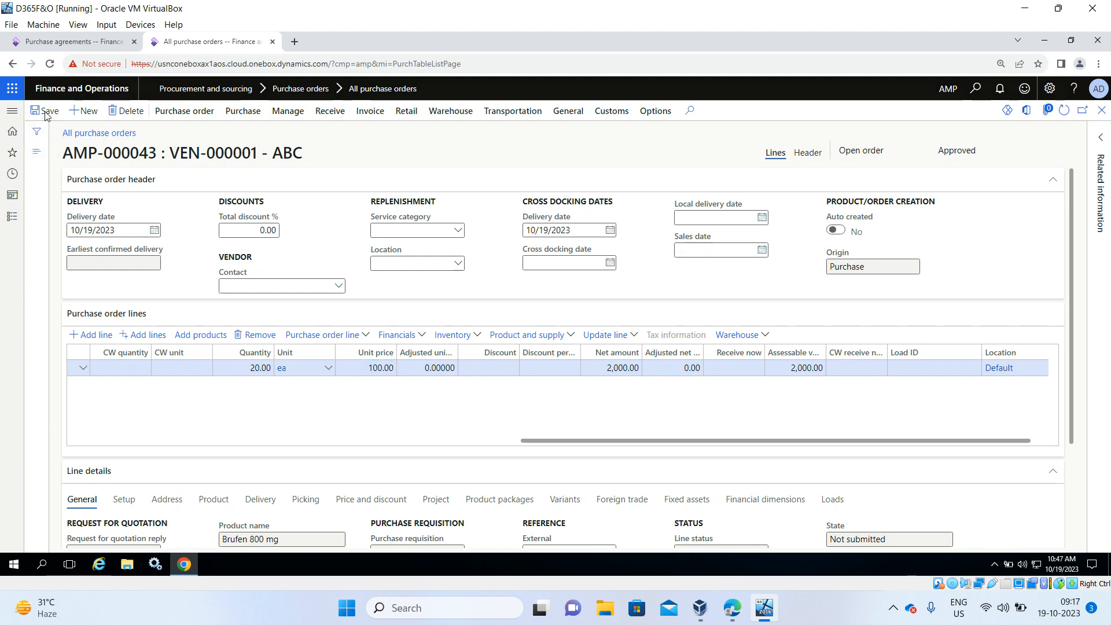
Step: Refresh the product value commitment agreement and check the Brufen line's fulfillment amounts
{"action": "left_click", "coordinate": [58, 42]}
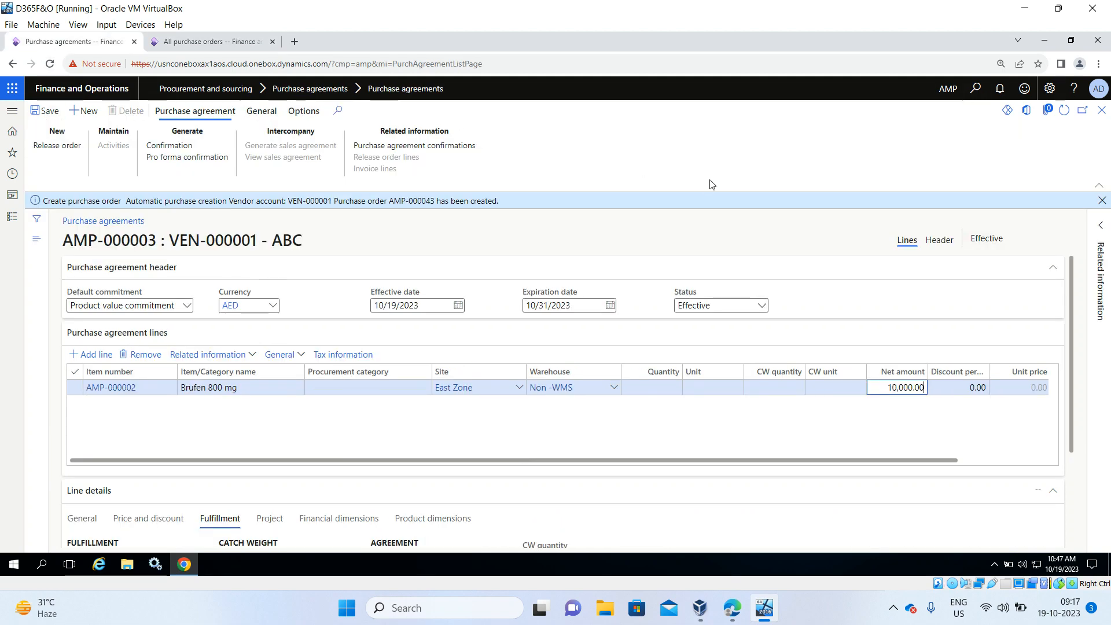
{"action": "left_click", "coordinate": [1065, 110]}
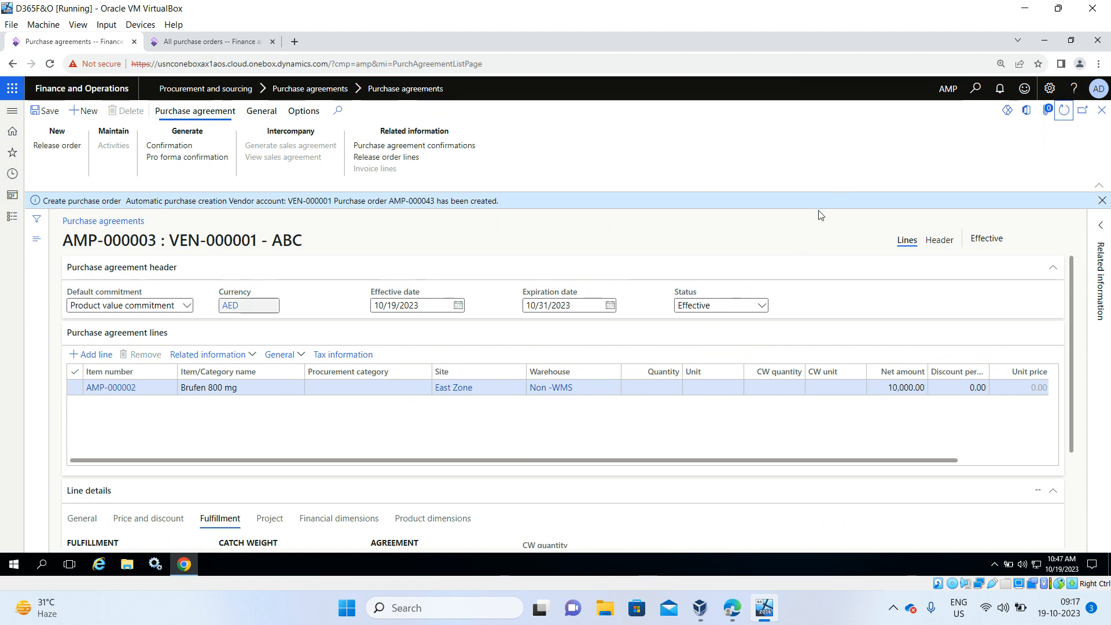
{"action": "left_click", "coordinate": [1101, 201]}
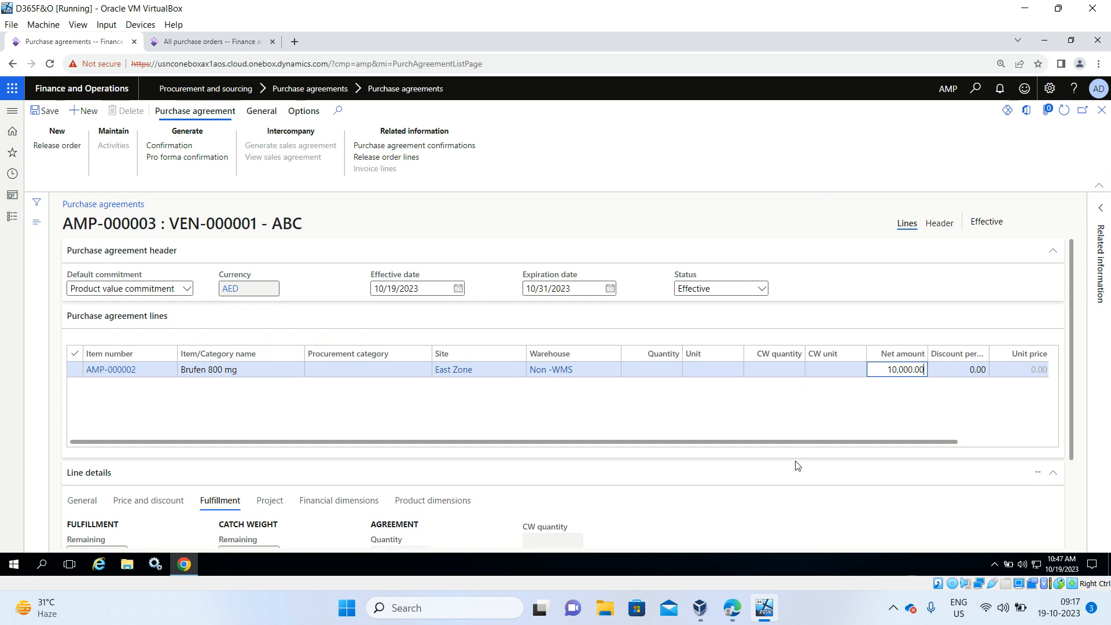
{"action": "scroll", "coordinate": [797, 466], "scroll_direction": "down", "scroll_amount": 2}
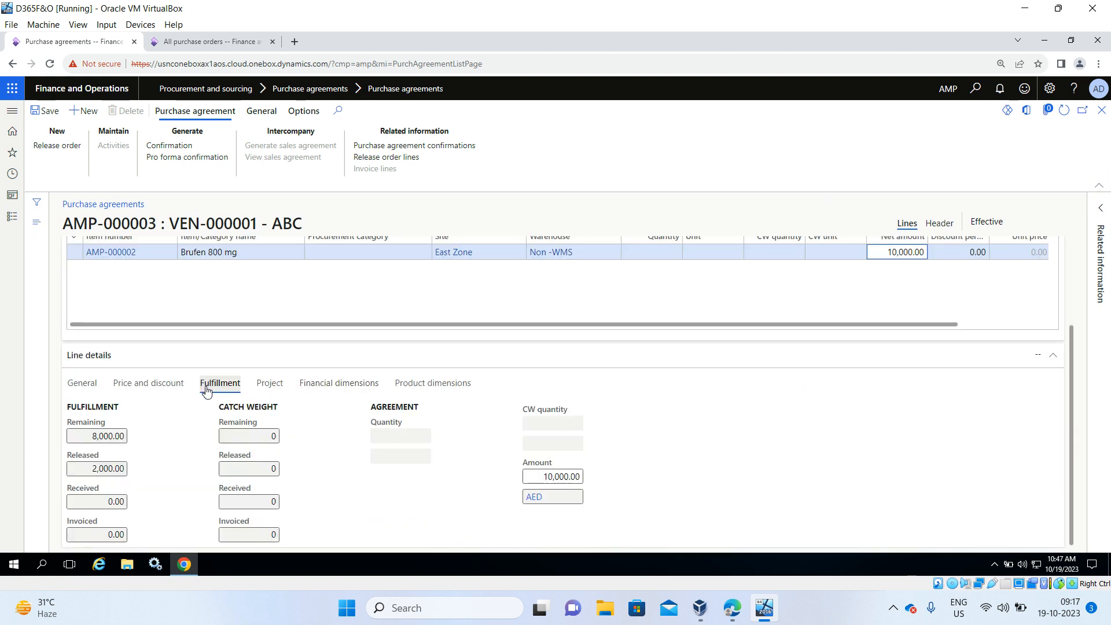
{"action": "mouse_move", "coordinate": [94, 435]}
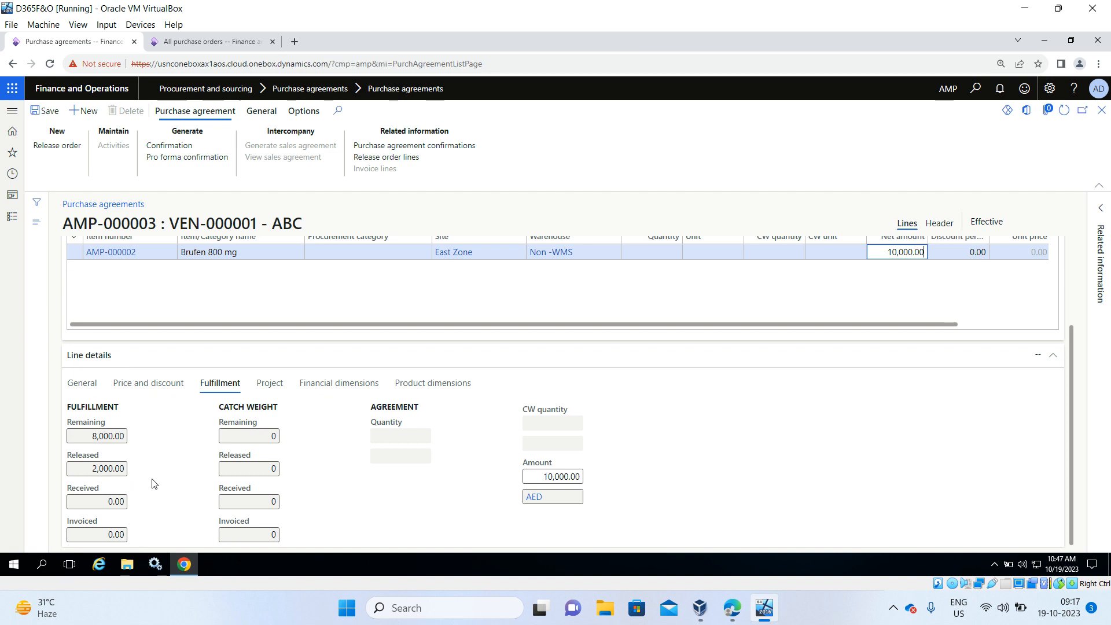
{"action": "scroll", "coordinate": [152, 483], "scroll_direction": "up", "scroll_amount": 2}
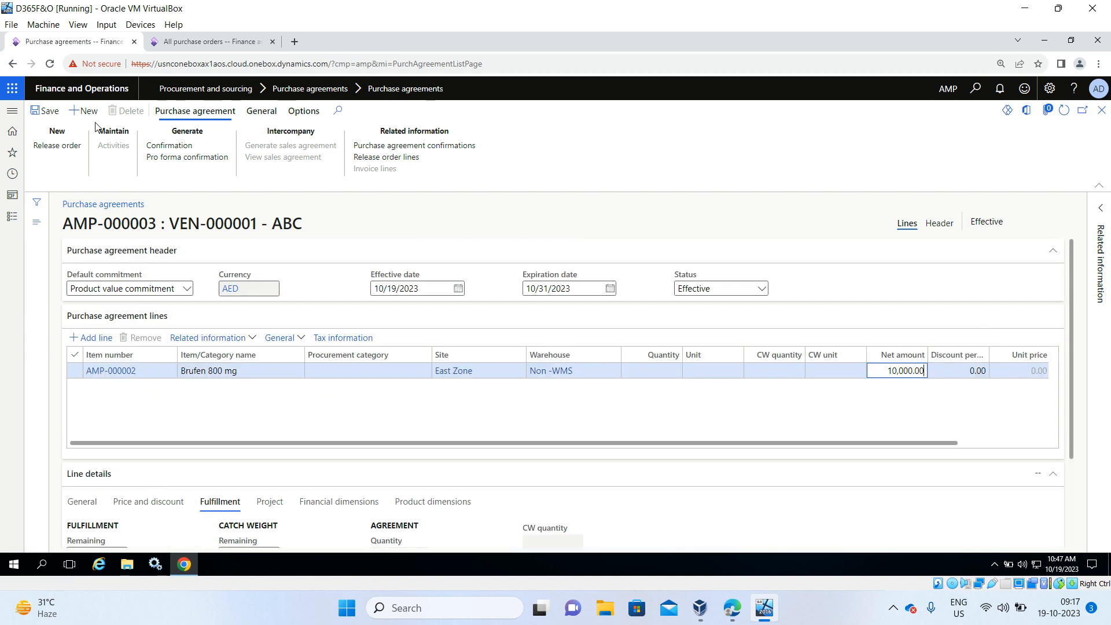
Step: Start a new purchase agreement for vendor ABC with the classification Blanket purchase agreement
{"action": "left_click", "coordinate": [81, 109]}
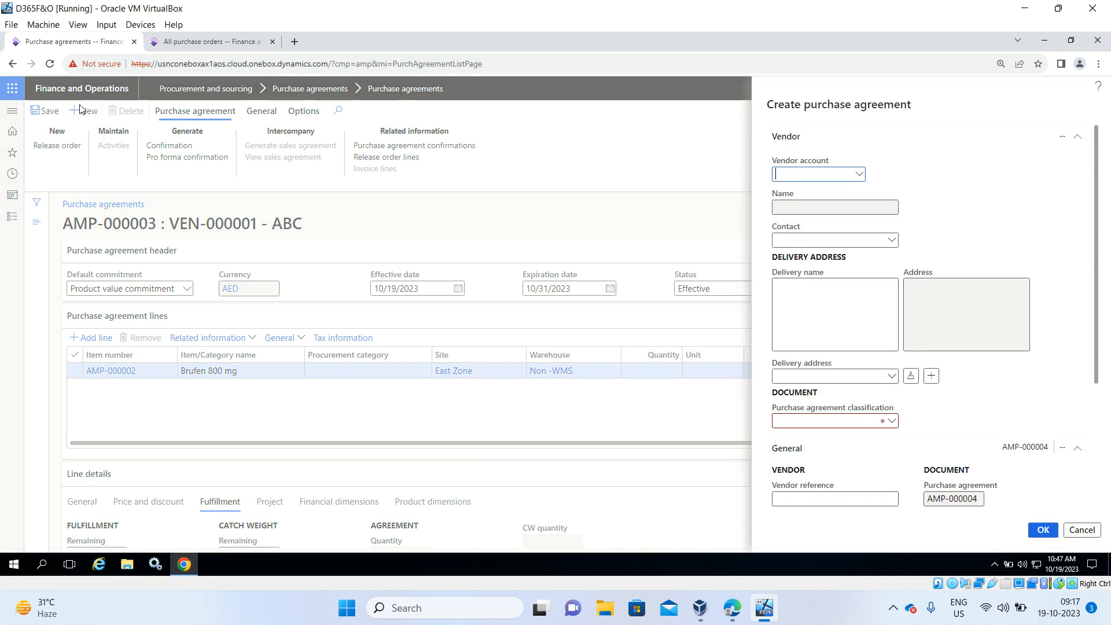
{"action": "left_click", "coordinate": [859, 173]}
{"action": "left_click", "coordinate": [666, 206]}
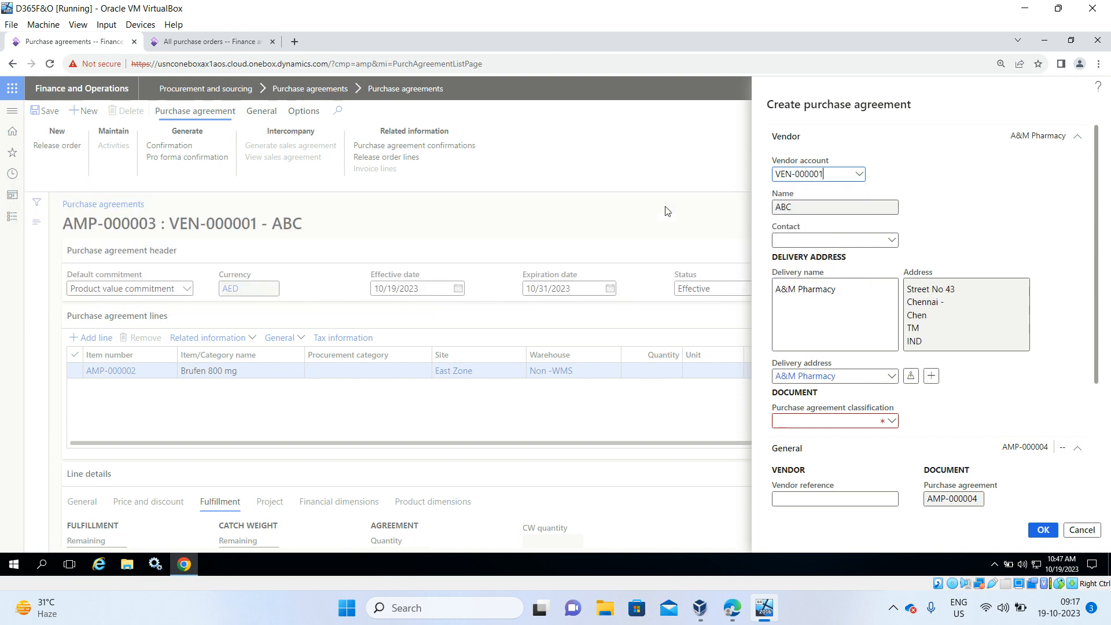
{"action": "left_click", "coordinate": [892, 421]}
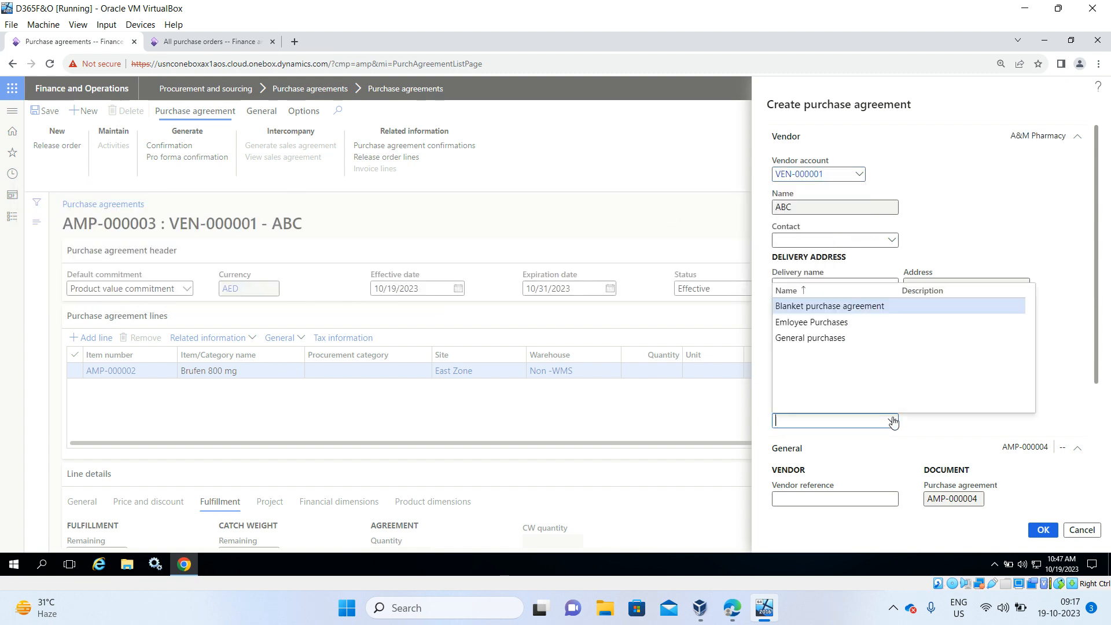
{"action": "left_click", "coordinate": [871, 310]}
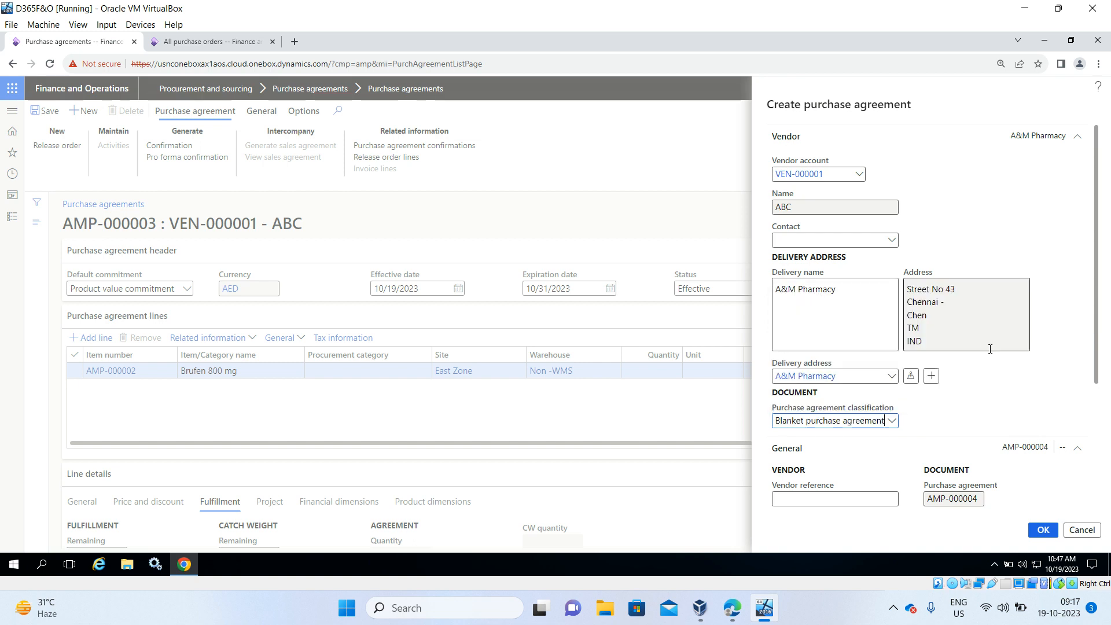
Step: Set the expiration date to 10/31/2023 and the default commitment to Product category value commitment, and create the agreement
{"action": "scroll", "coordinate": [992, 351], "scroll_direction": "down", "scroll_amount": 3}
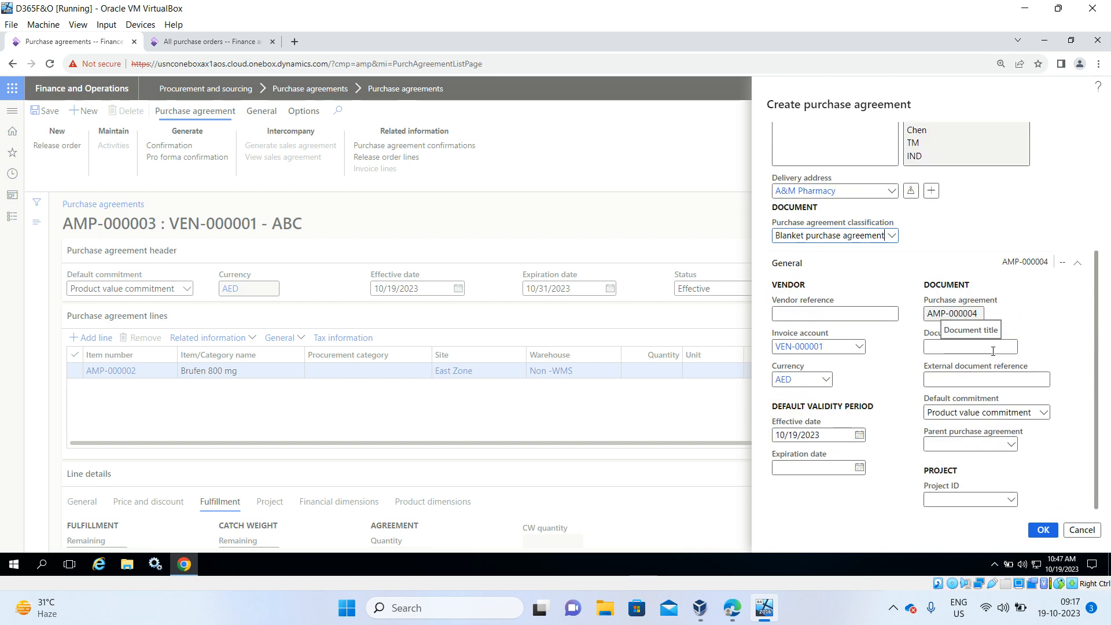
{"action": "left_click", "coordinate": [859, 468]}
{"action": "left_click", "coordinate": [823, 426]}
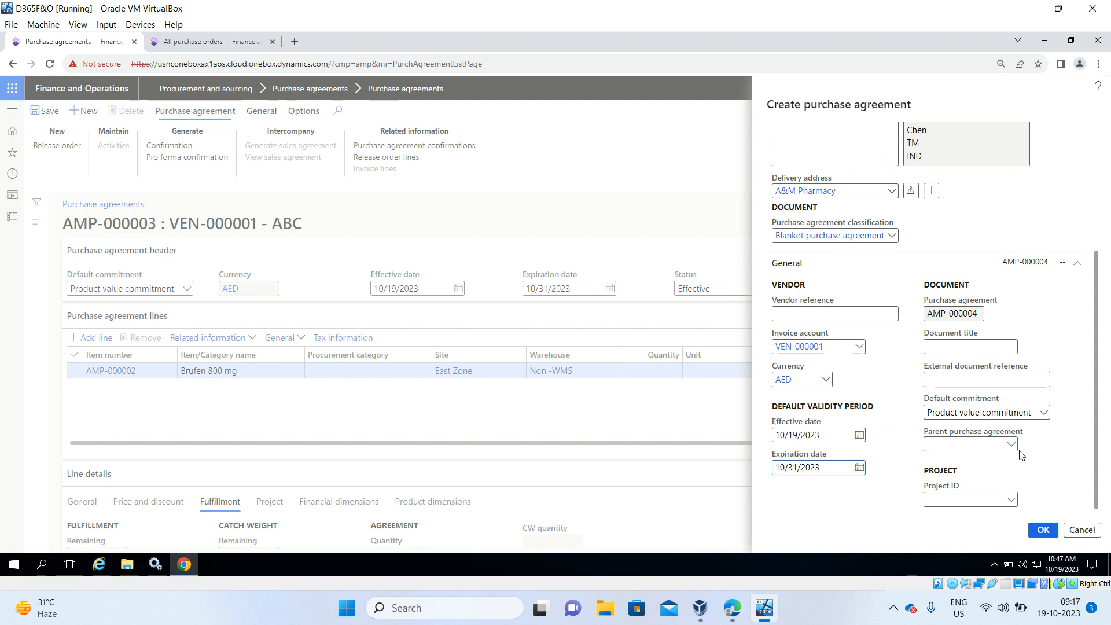
{"action": "left_click", "coordinate": [1044, 412]}
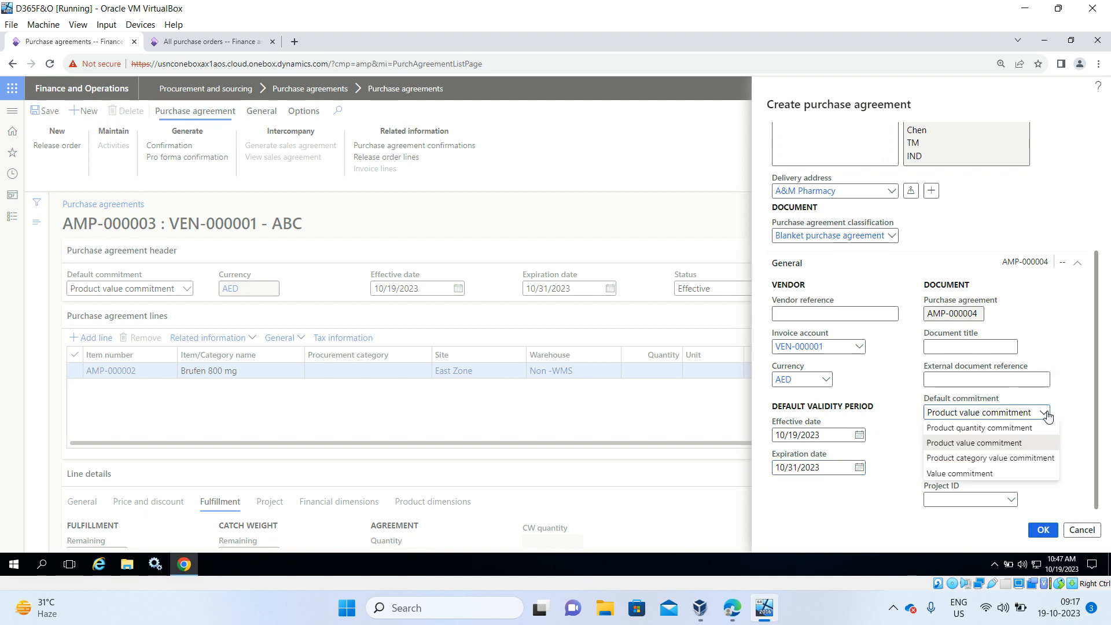
{"action": "left_click", "coordinate": [1024, 458]}
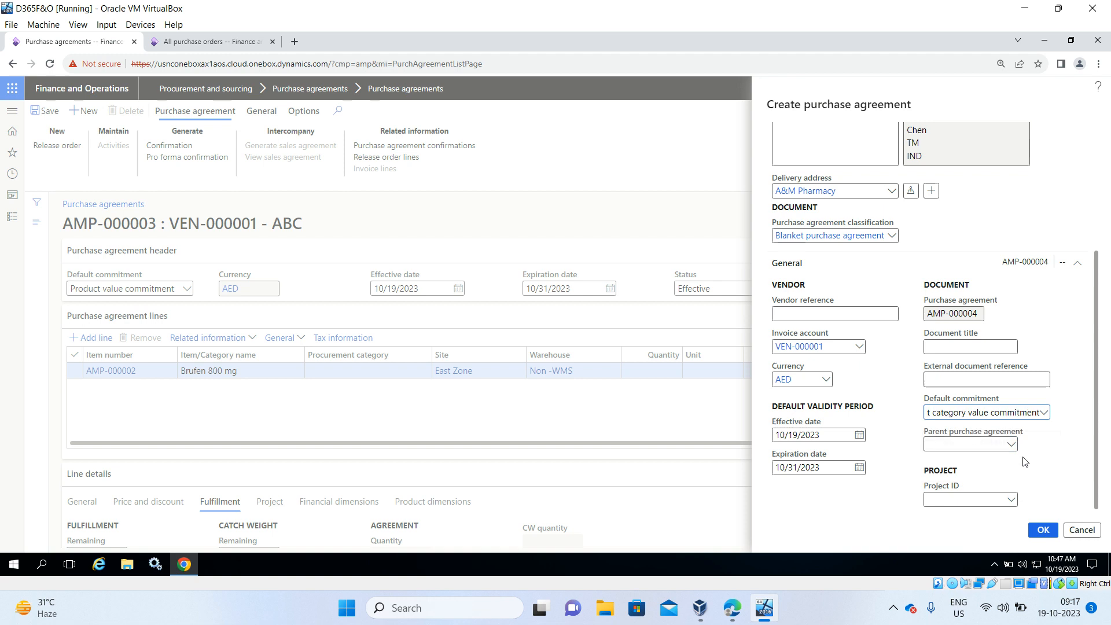
{"action": "left_click", "coordinate": [1041, 531]}
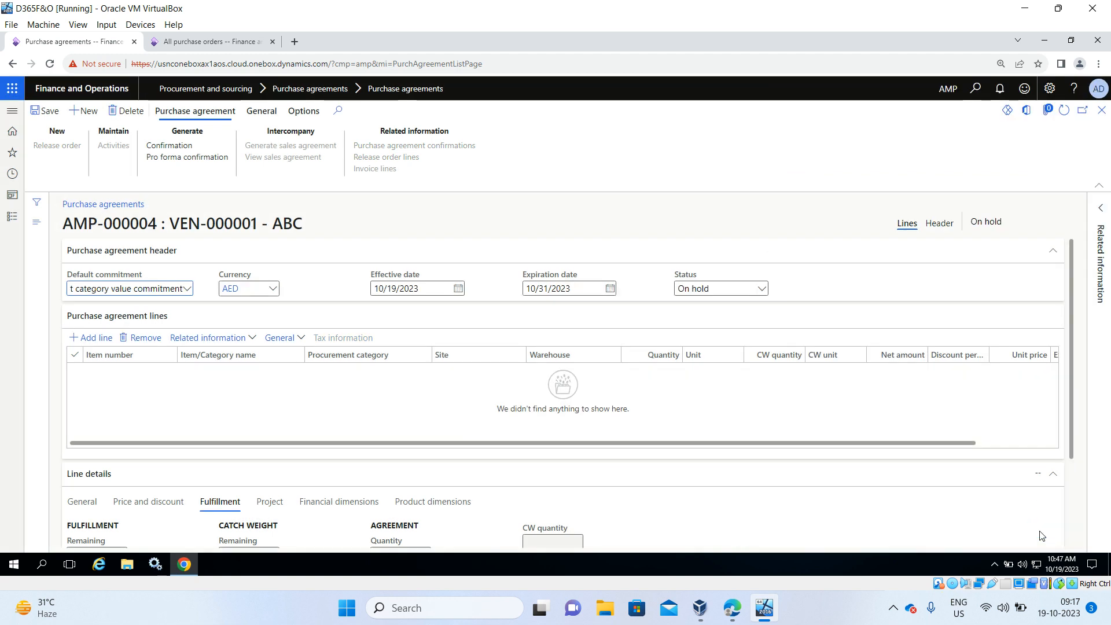
Step: Add an agreement line for the procurement category Pain Killers under A and M Pharmacy, with warehouse Non -WMS
{"action": "left_click", "coordinate": [95, 338]}
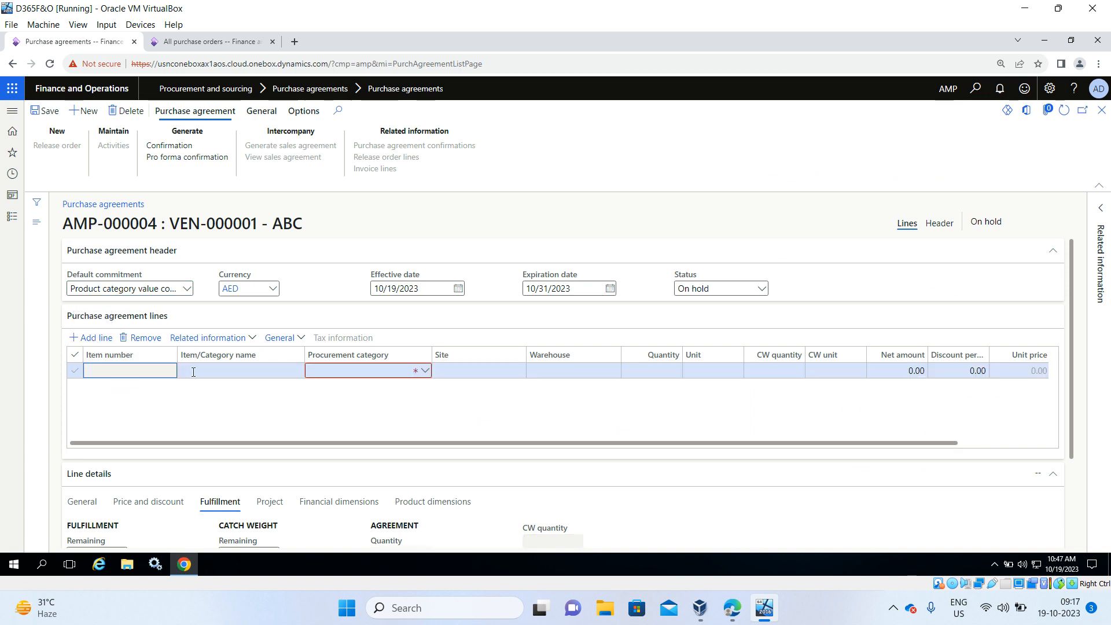
{"action": "left_click", "coordinate": [425, 371]}
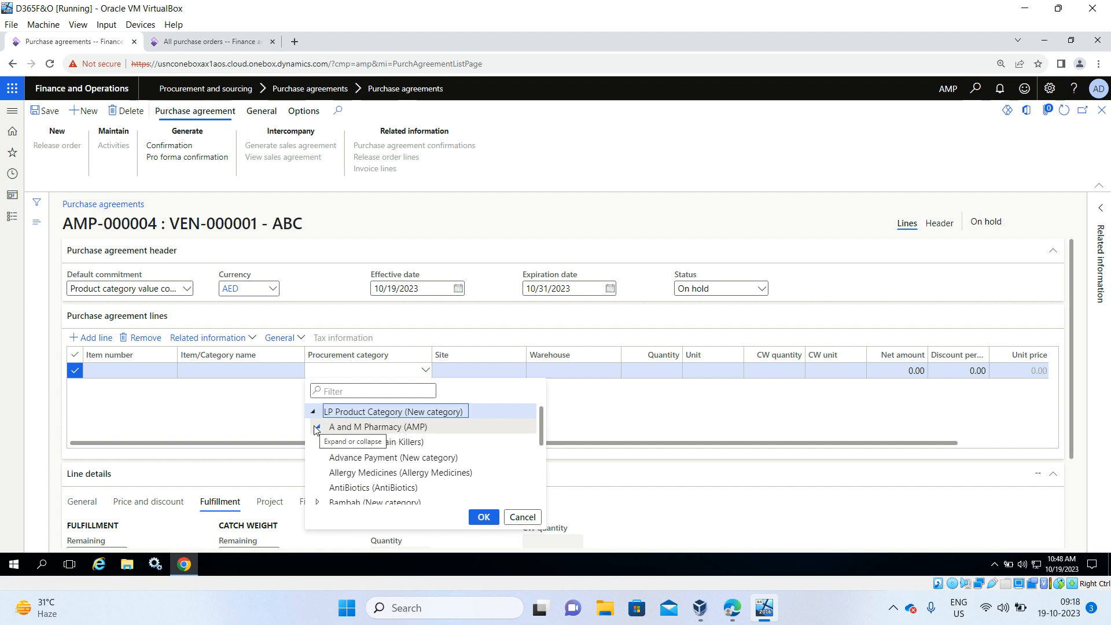
{"action": "left_click", "coordinate": [317, 427]}
{"action": "left_click", "coordinate": [350, 442]}
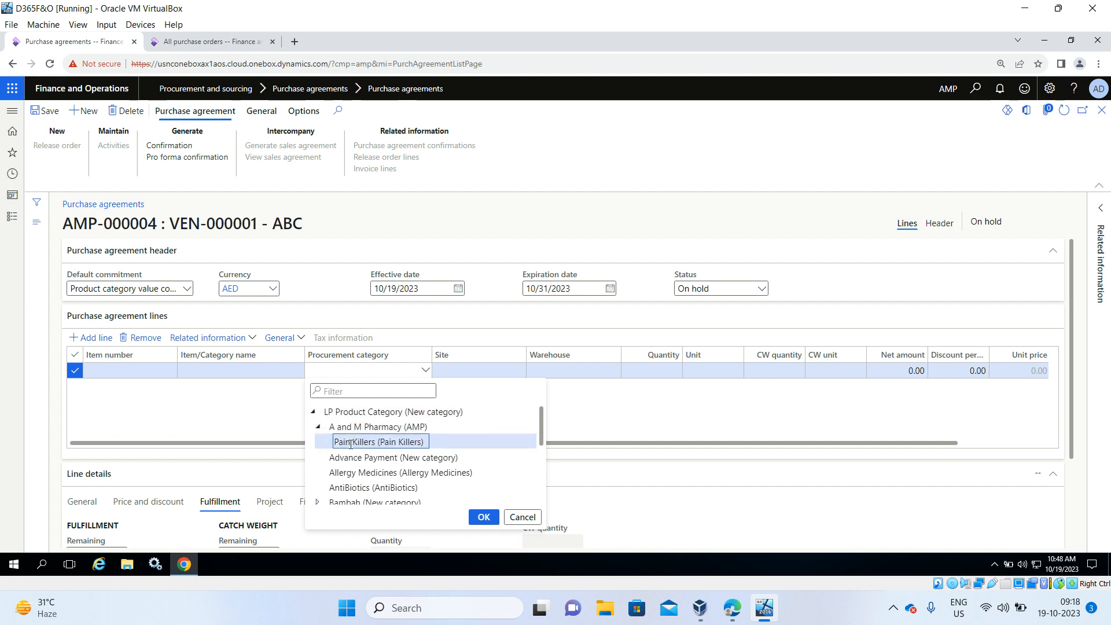
{"action": "left_click", "coordinate": [483, 519]}
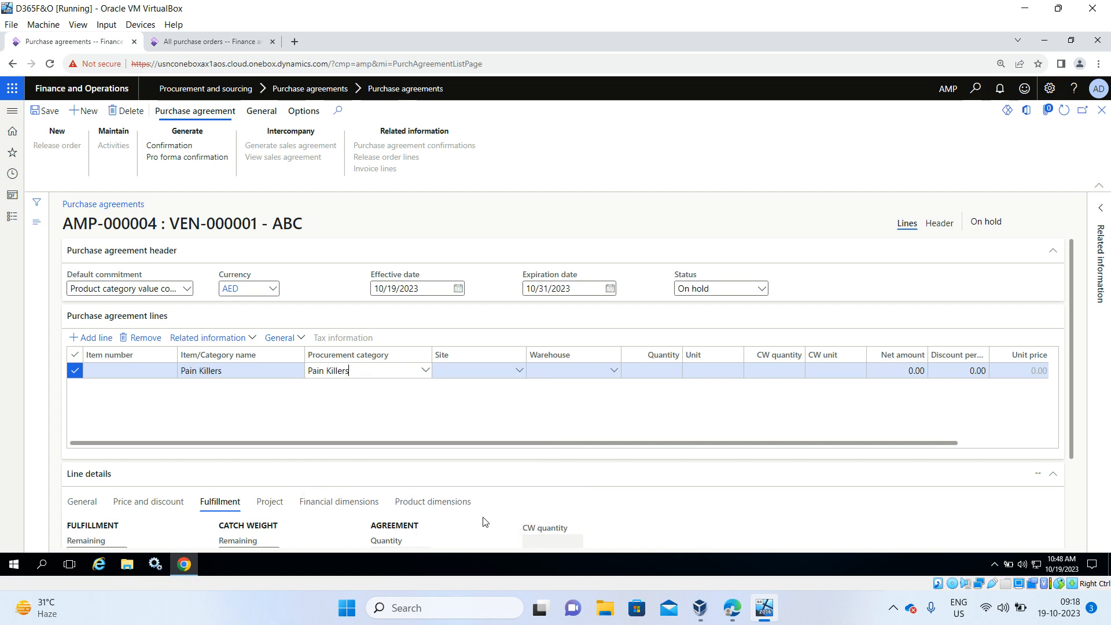
{"action": "left_click", "coordinate": [614, 373]}
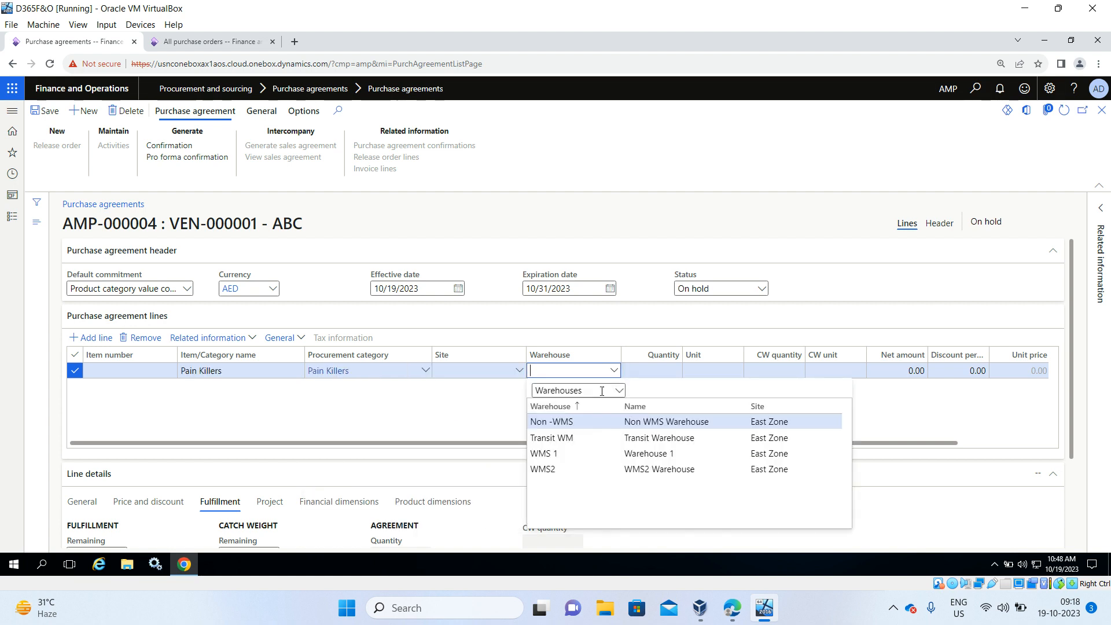
{"action": "left_click", "coordinate": [596, 419]}
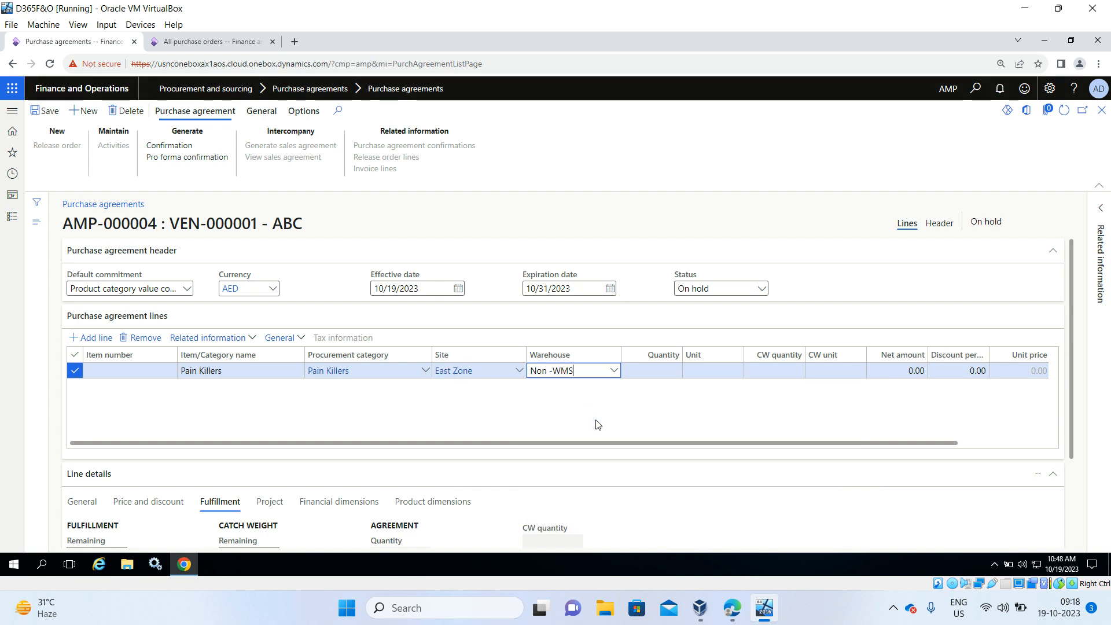
Step: Set the Pain Killers line's net amount to 20,000 and confirm the agreement, marking it as effective
{"action": "left_click", "coordinate": [979, 444]}
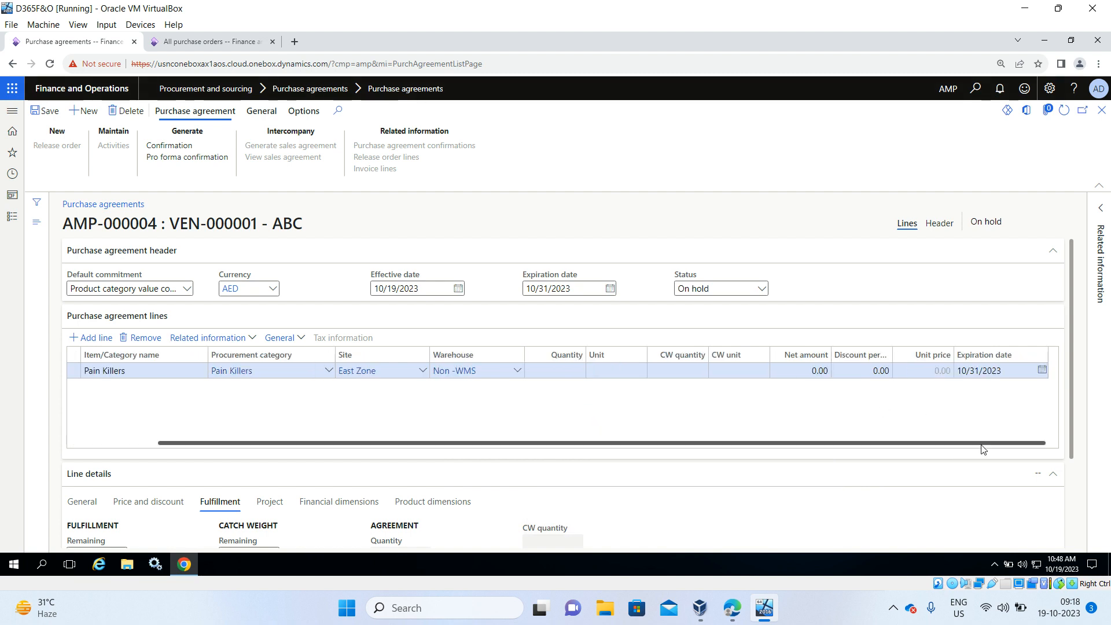
{"action": "left_click", "coordinate": [829, 371]}
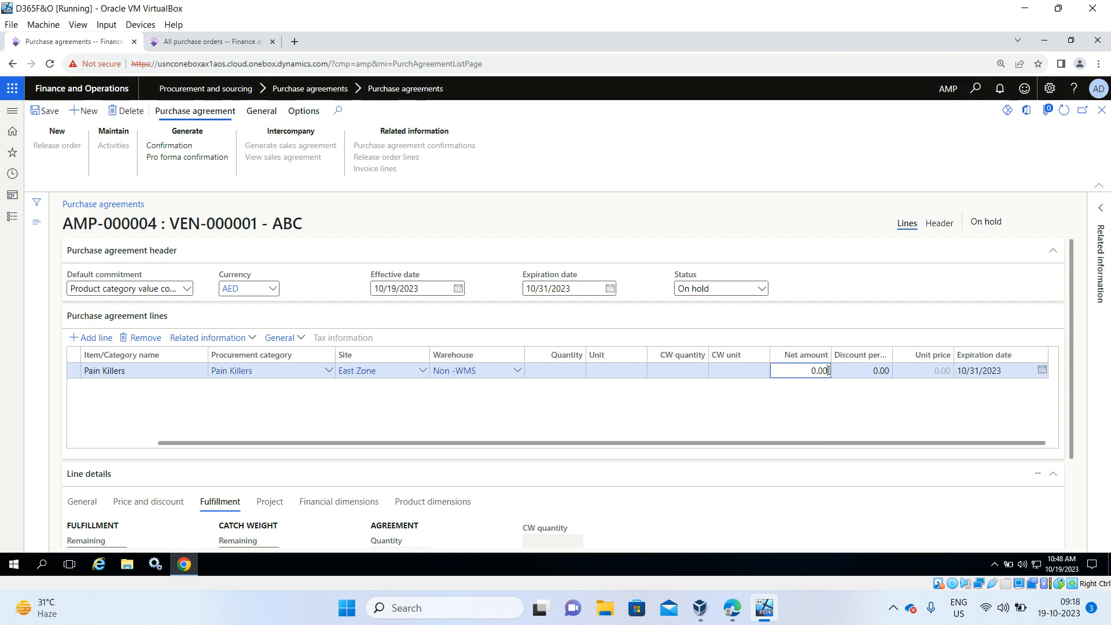
{"action": "key", "text": "BackSpace"}
{"action": "left_click", "coordinate": [165, 148]}
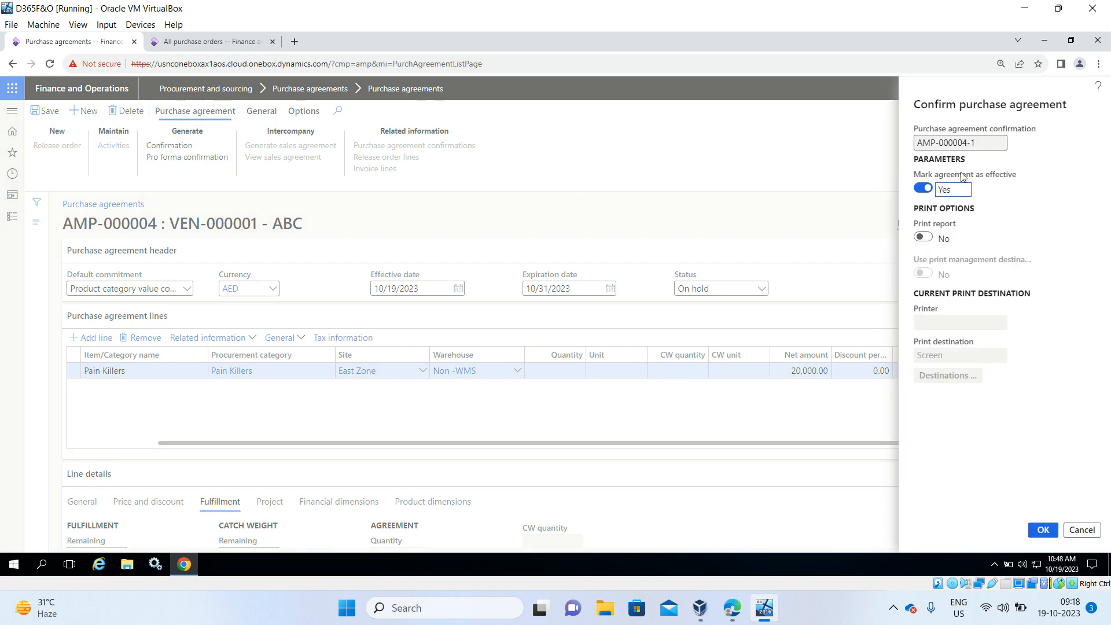
{"action": "left_click", "coordinate": [1043, 529]}
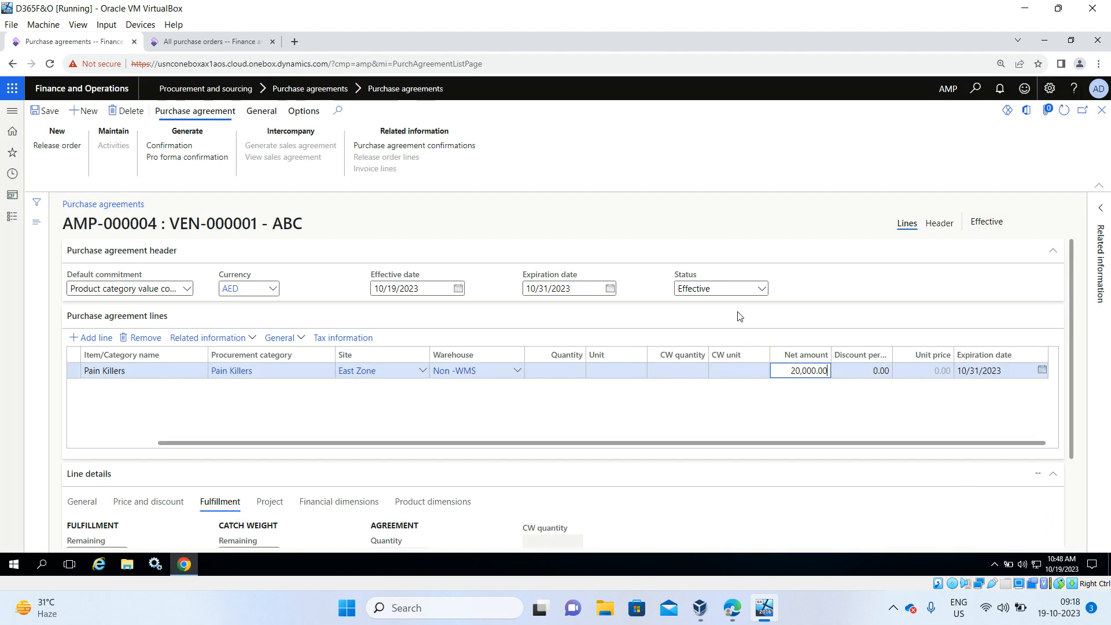
Step: Create a release order from the Pain Killers agreement and open the newly created purchase order from the all purchase orders list
{"action": "left_click", "coordinate": [54, 148]}
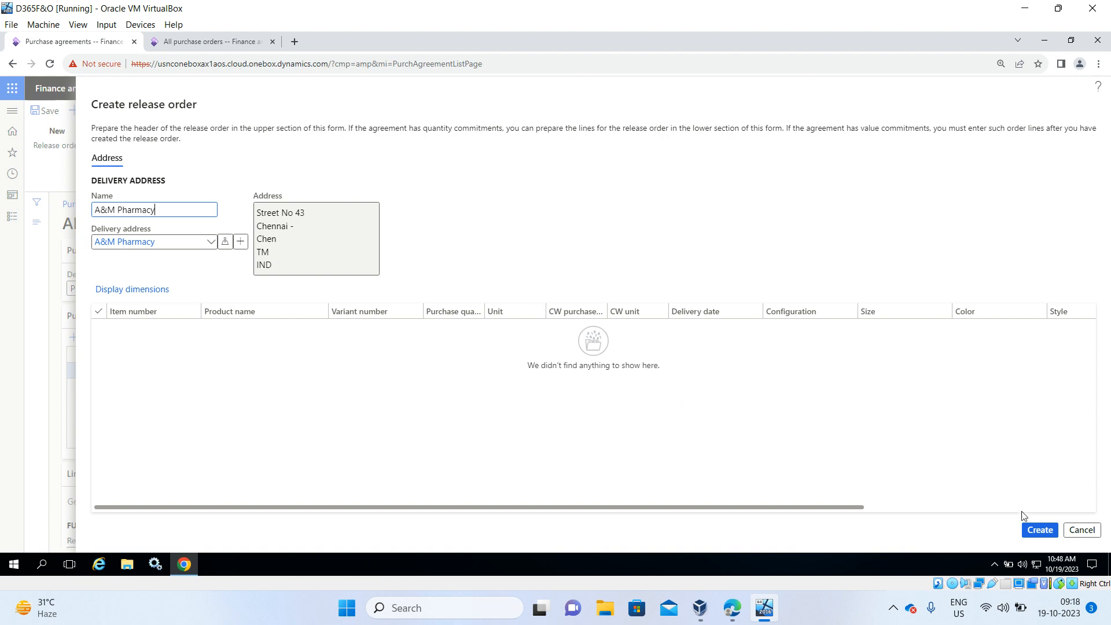
{"action": "left_click", "coordinate": [1033, 532]}
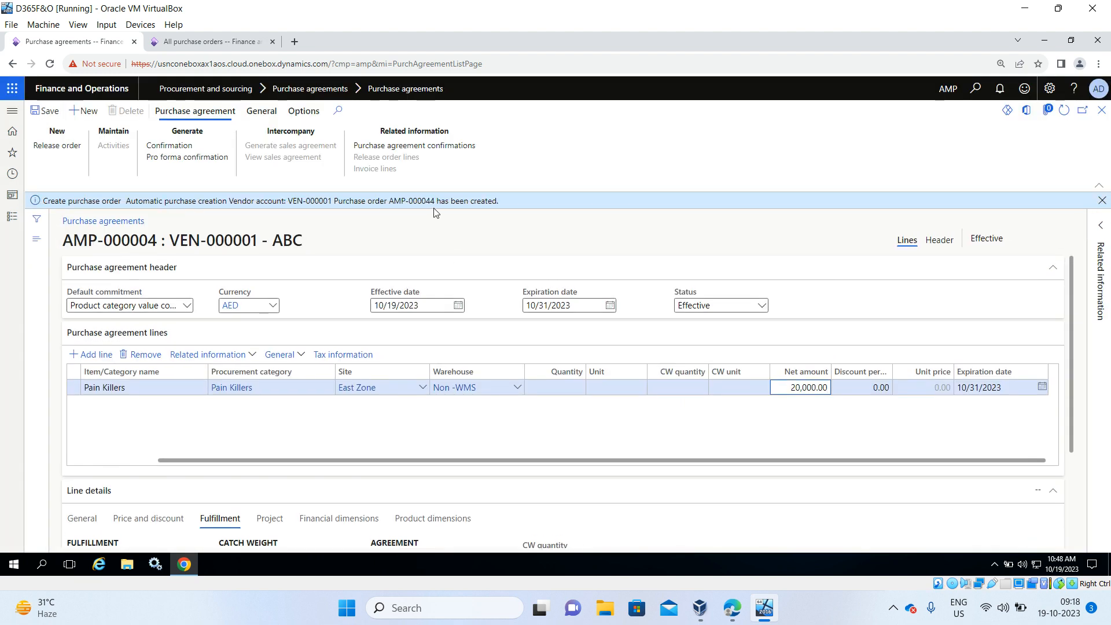
{"action": "left_click", "coordinate": [225, 38]}
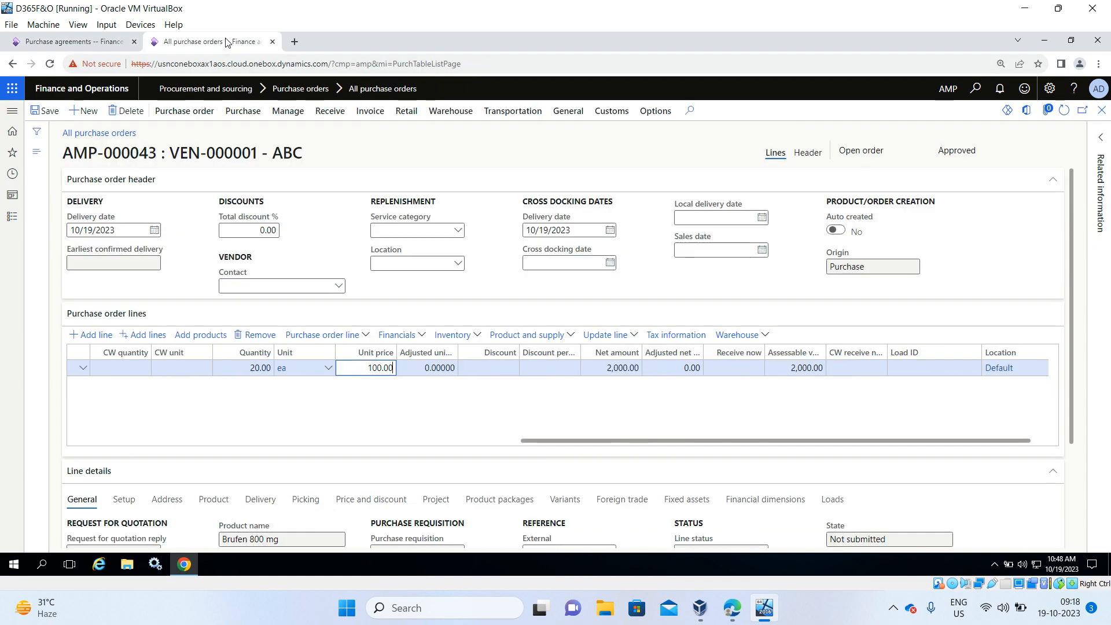
{"action": "left_click", "coordinate": [1101, 111]}
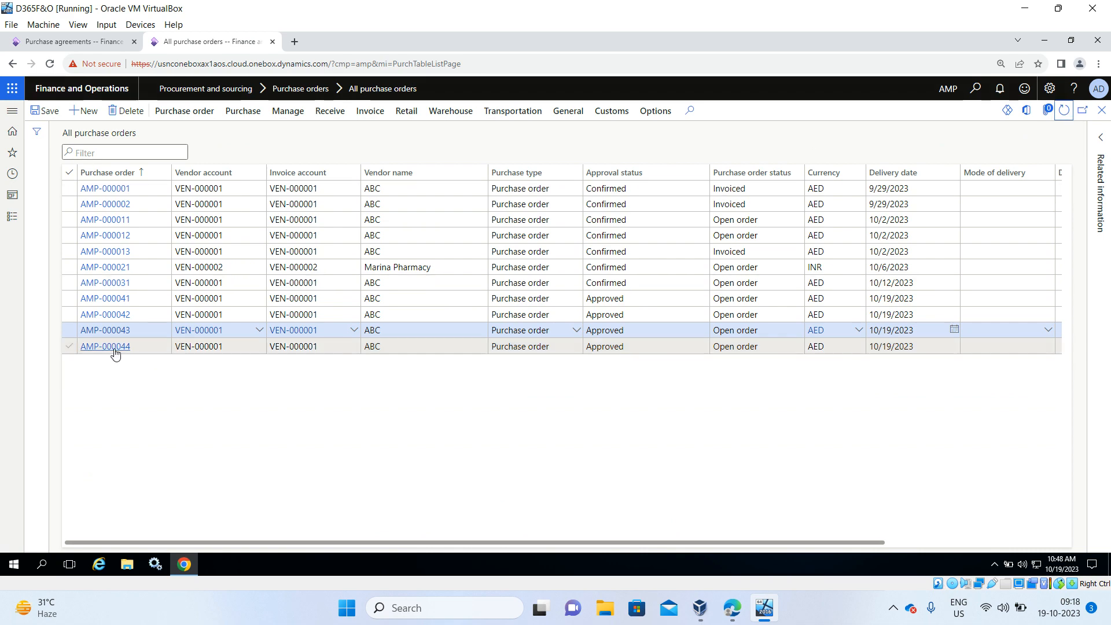
{"action": "left_click", "coordinate": [115, 350]}
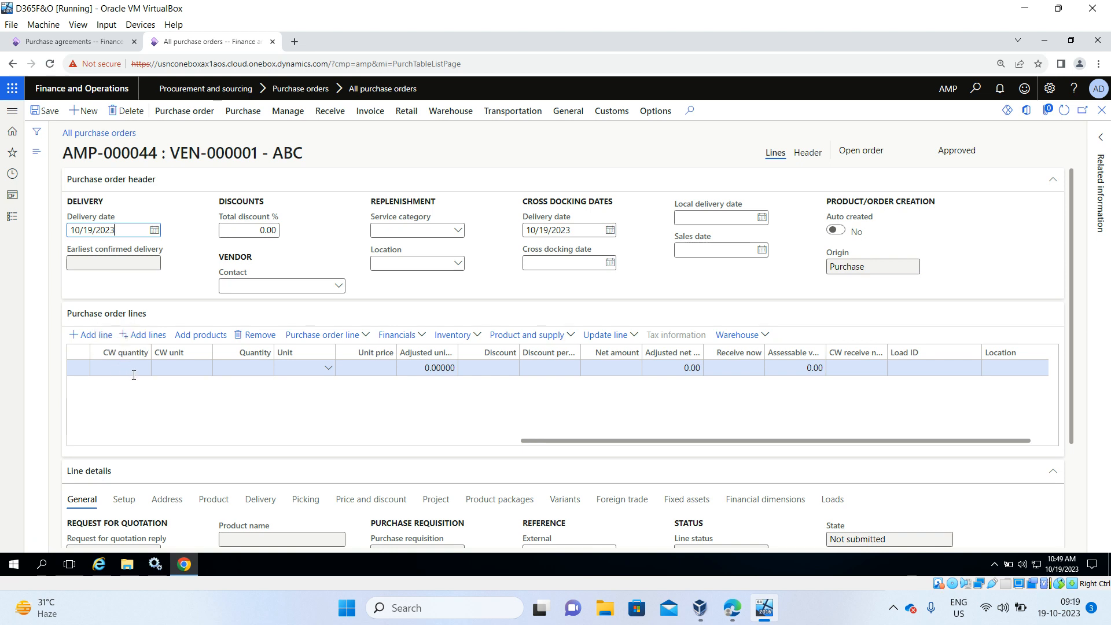
Step: Replace the order's empty line with a new line for Paracetamol 650 Mg in warehouse Non -WMS
{"action": "left_click", "coordinate": [274, 337]}
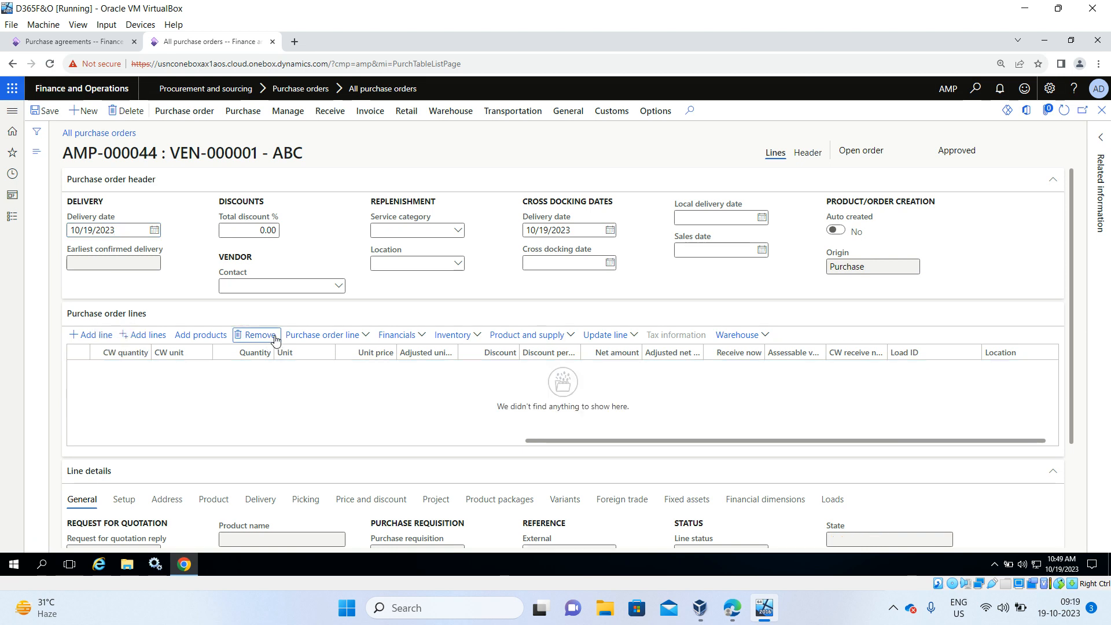
{"action": "left_click", "coordinate": [104, 340]}
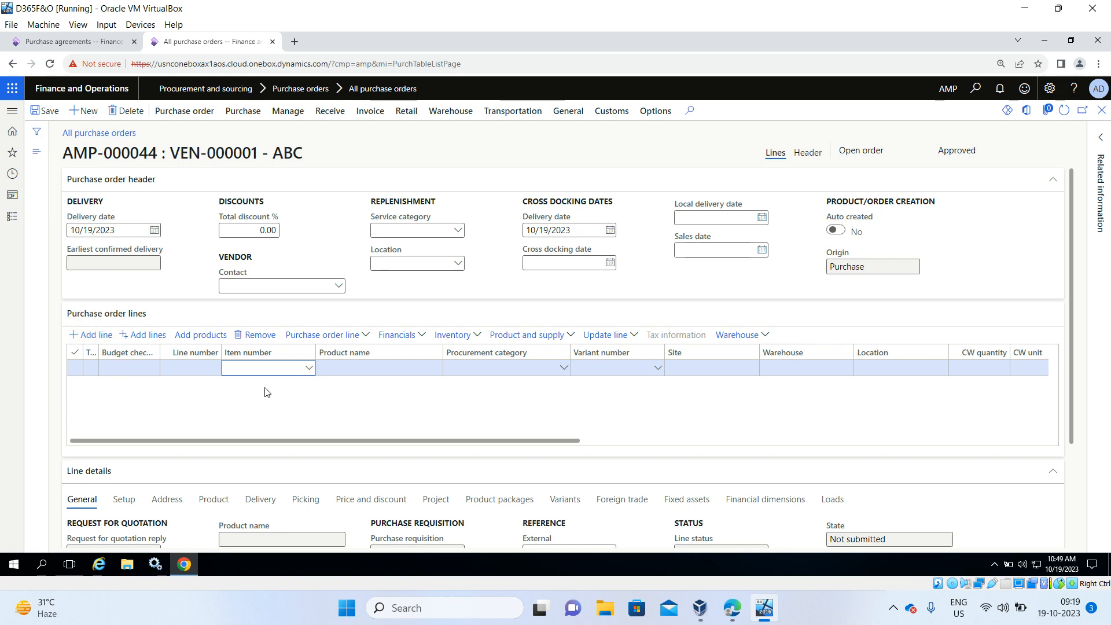
{"action": "left_click", "coordinate": [310, 372]}
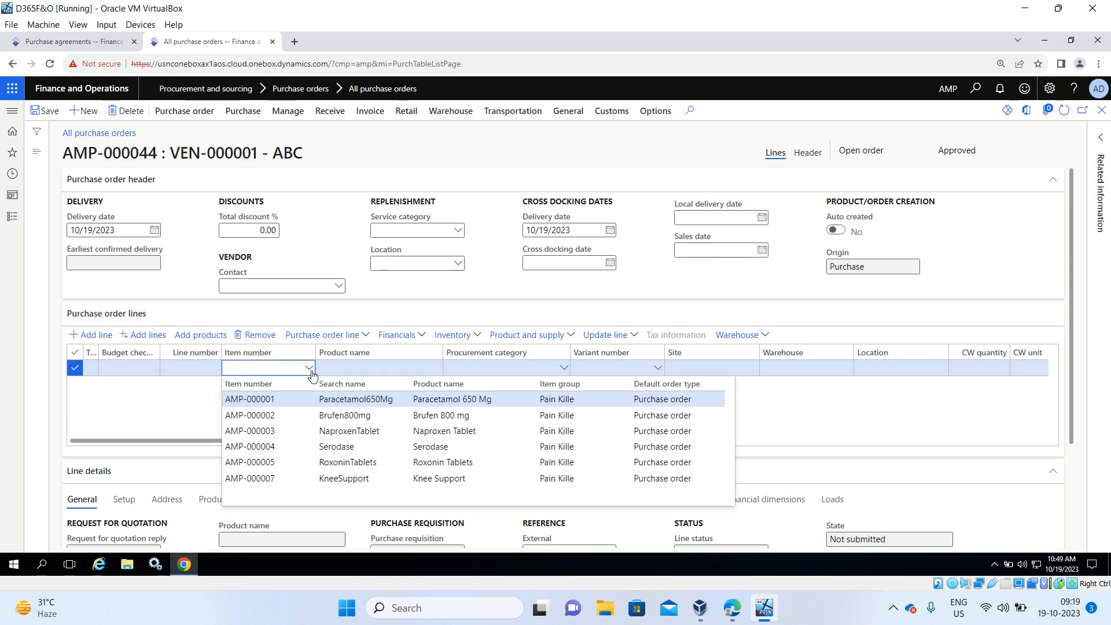
{"action": "left_click", "coordinate": [356, 401]}
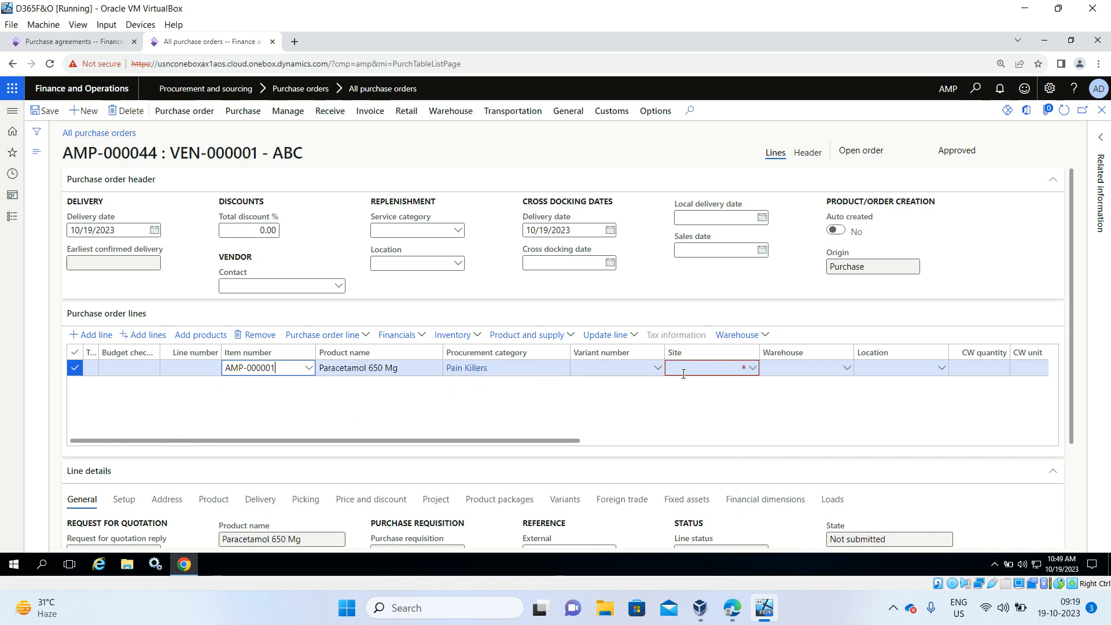
{"action": "left_click", "coordinate": [846, 368]}
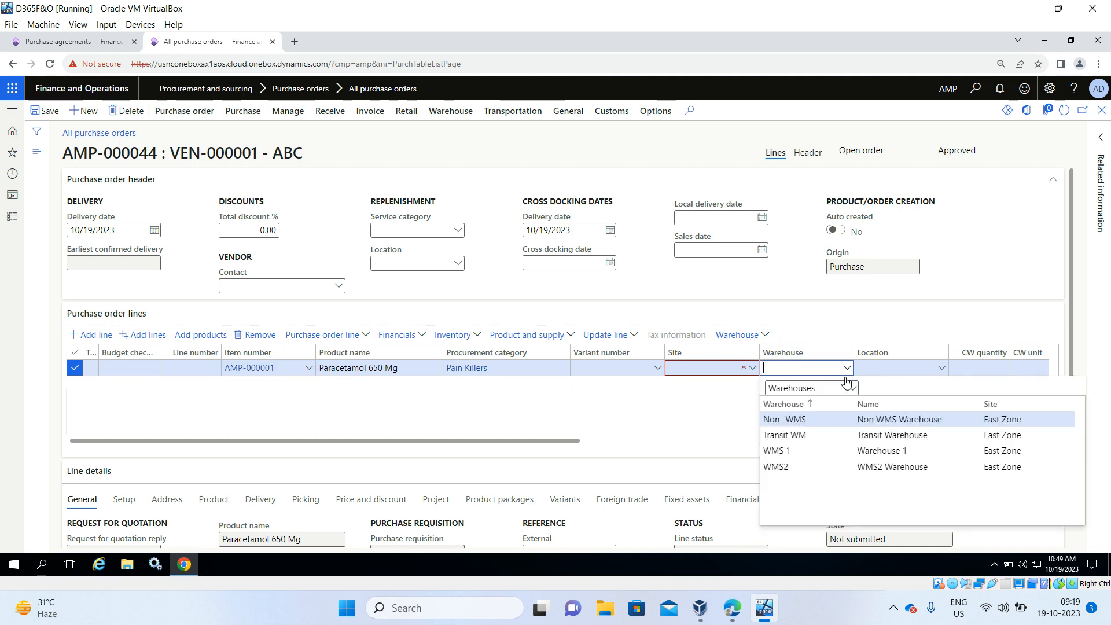
{"action": "left_click", "coordinate": [848, 419]}
Step: Set the Paracetamol 650 Mg line's quantity to 100 and its unit price to 30
{"action": "left_click", "coordinate": [889, 442]}
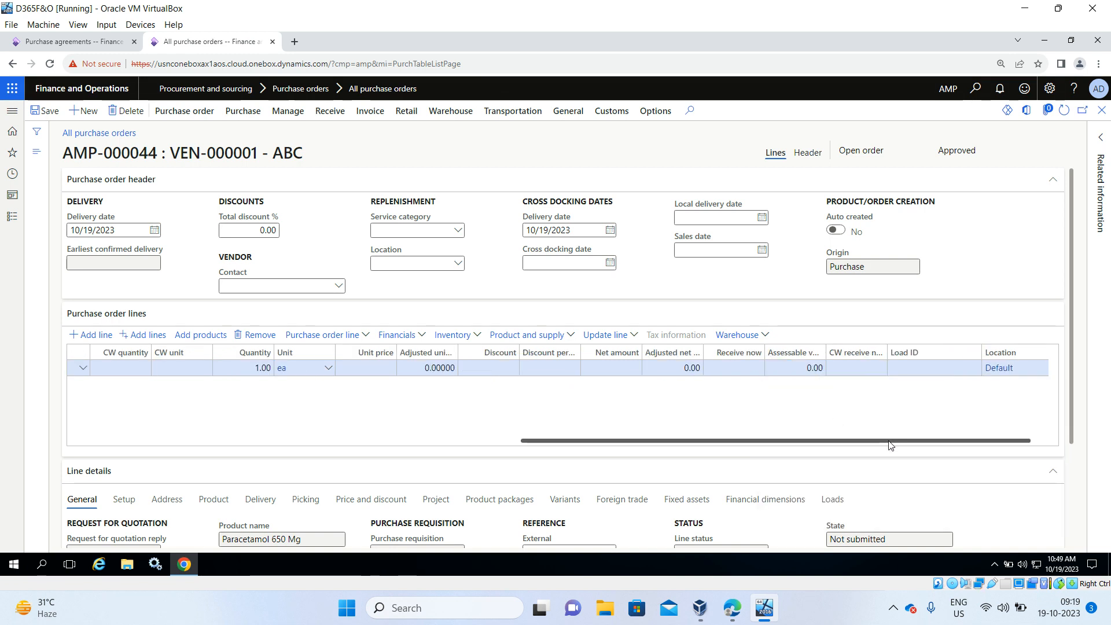
{"action": "left_click", "coordinate": [270, 368]}
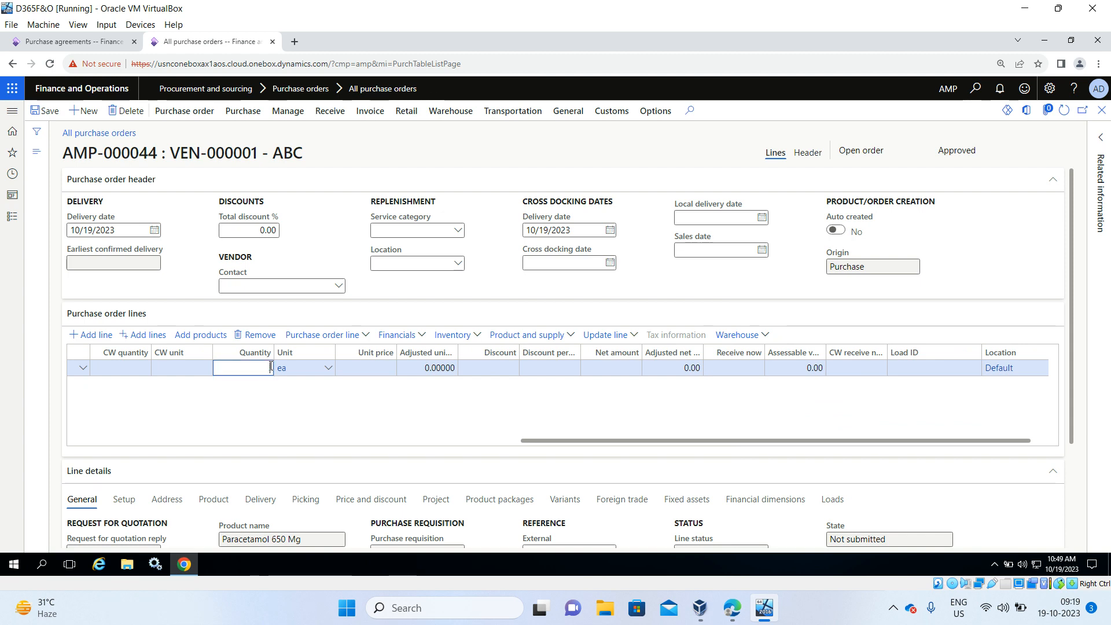
{"action": "type", "text": "100.00"}
{"action": "left_click", "coordinate": [385, 368]}
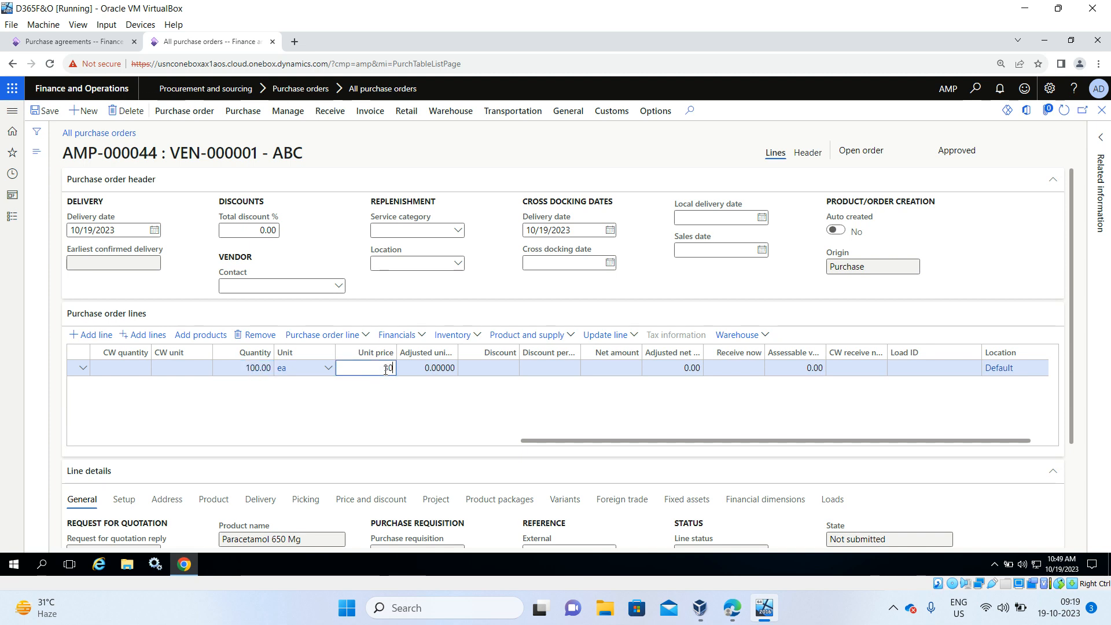
{"action": "left_click", "coordinate": [388, 401]}
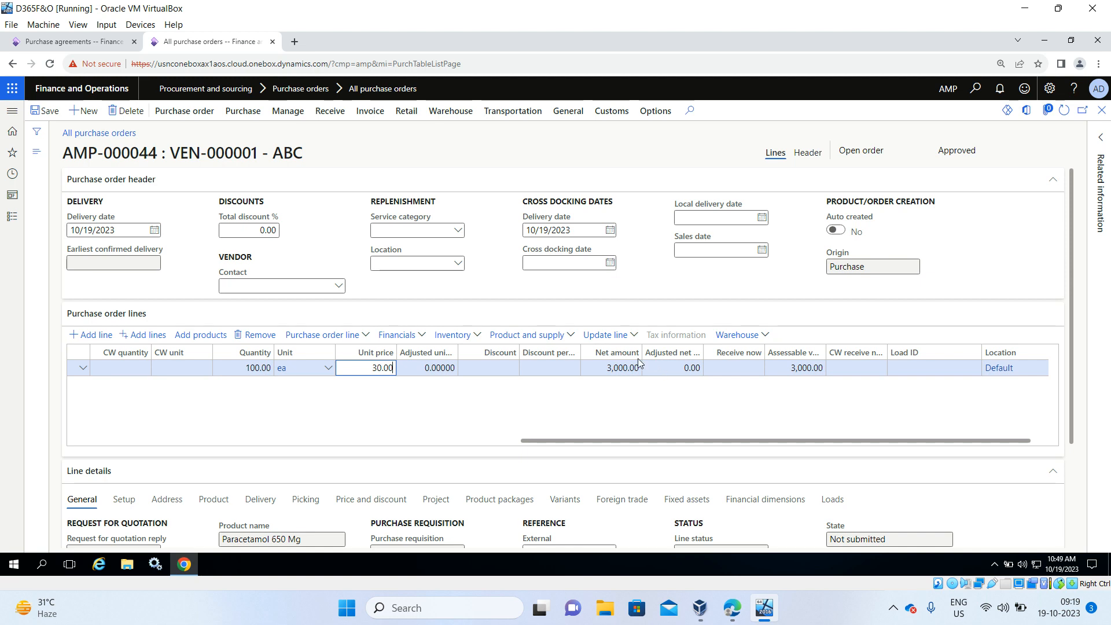
Step: Refresh the Pain Killers purchase agreement and check the line's remaining and released fulfillment amounts
{"action": "left_click", "coordinate": [71, 42]}
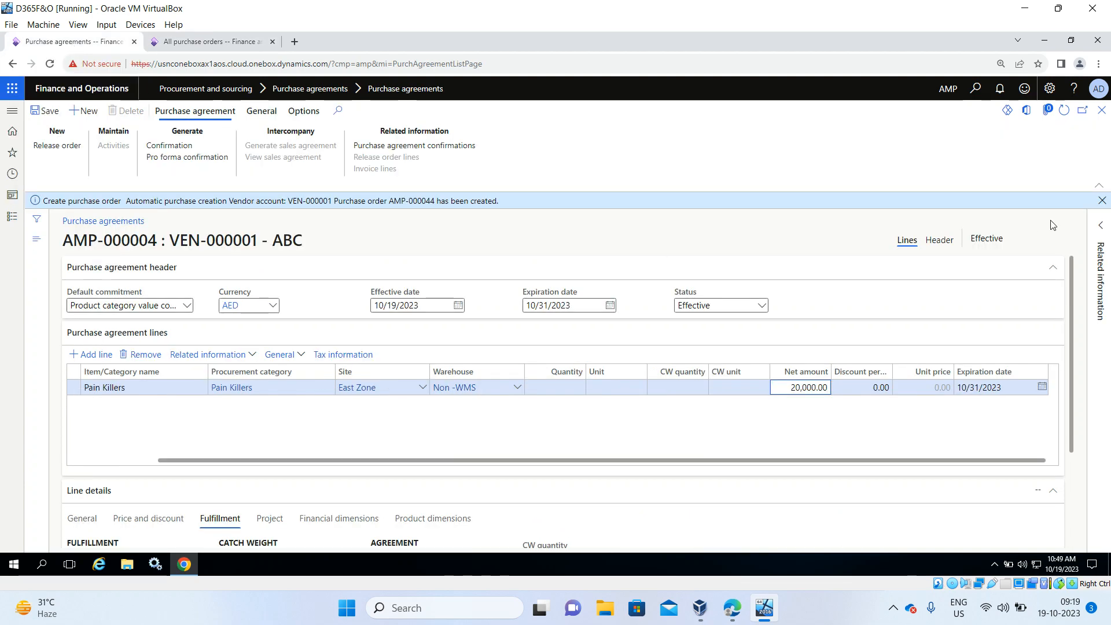
{"action": "left_click", "coordinate": [1063, 110]}
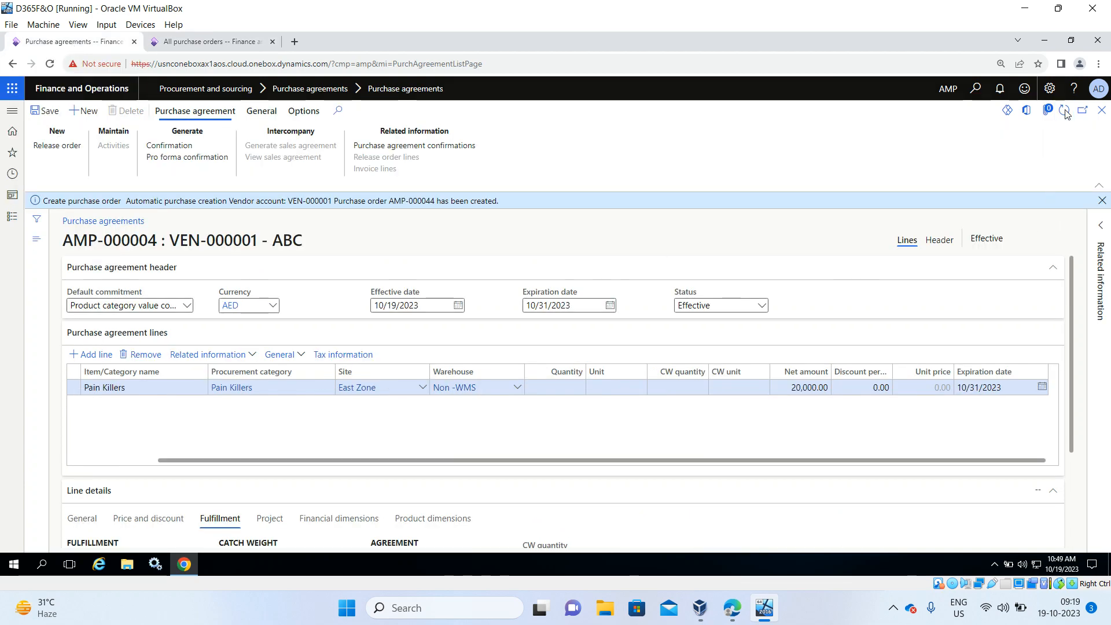
{"action": "left_click", "coordinate": [1102, 201]}
{"action": "scroll", "coordinate": [845, 310], "scroll_direction": "down", "scroll_amount": 2}
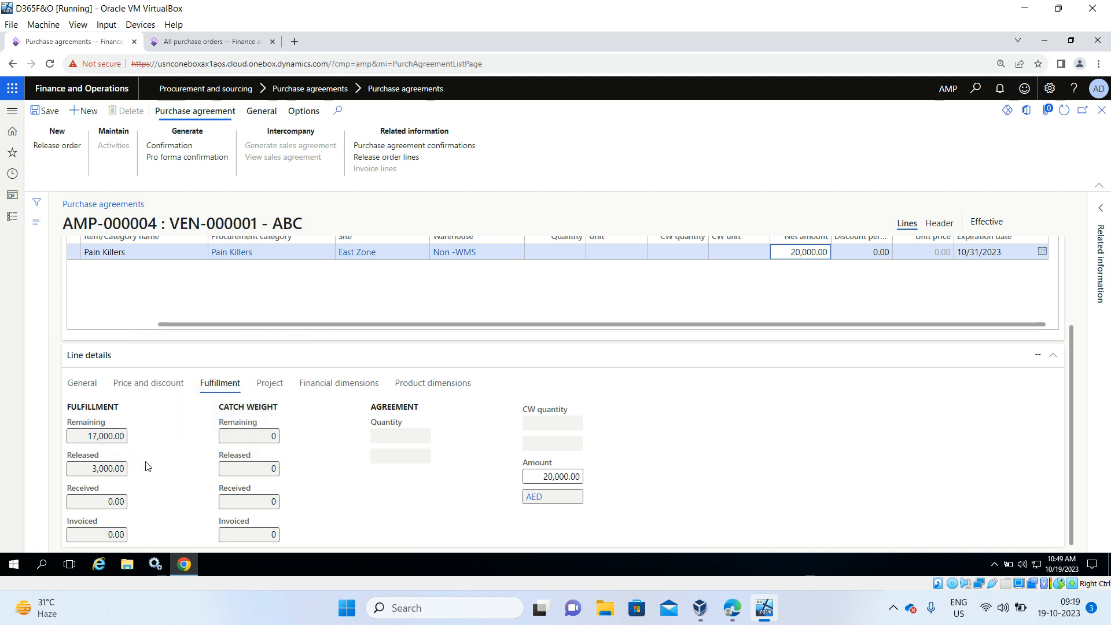
{"action": "scroll", "coordinate": [313, 303], "scroll_direction": "left", "scroll_amount": 2}
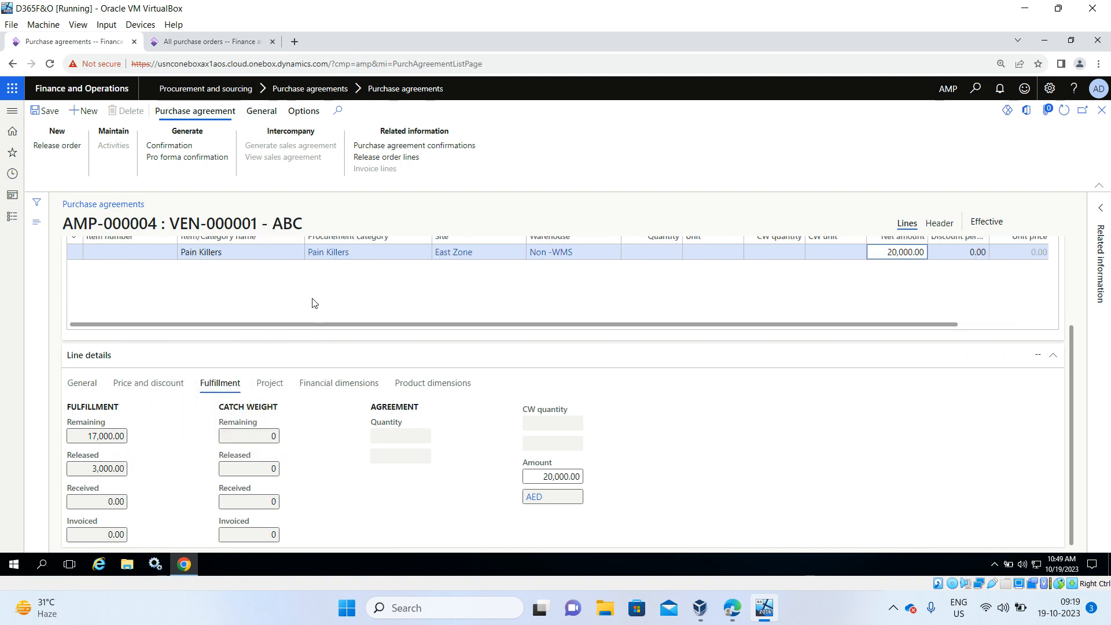
{"action": "left_click", "coordinate": [1073, 250]}
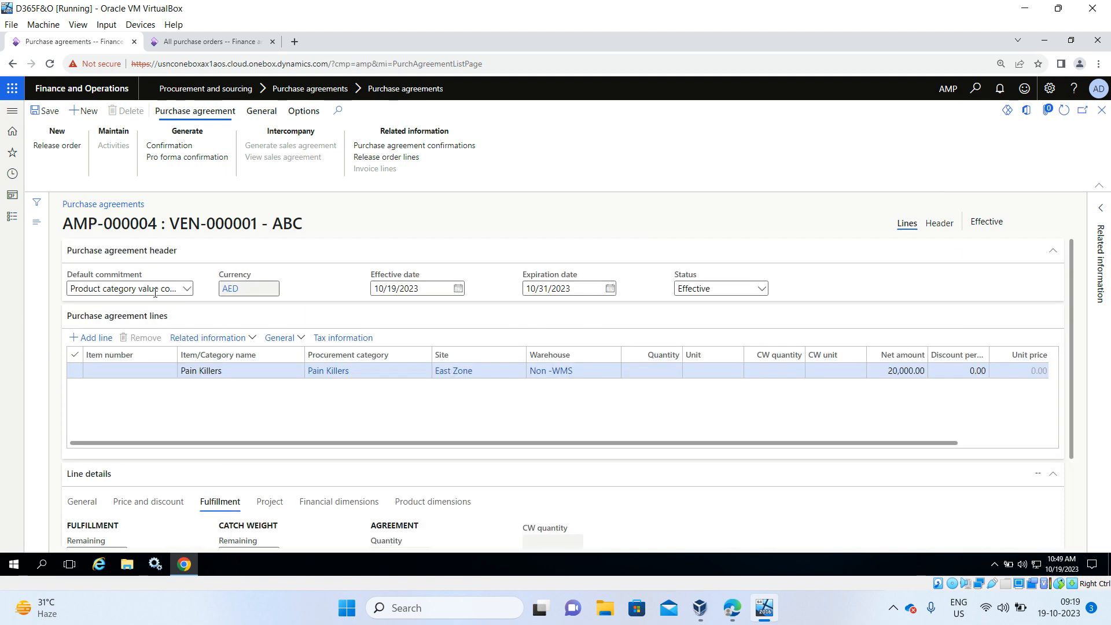
{"action": "mouse_move", "coordinate": [164, 293]}
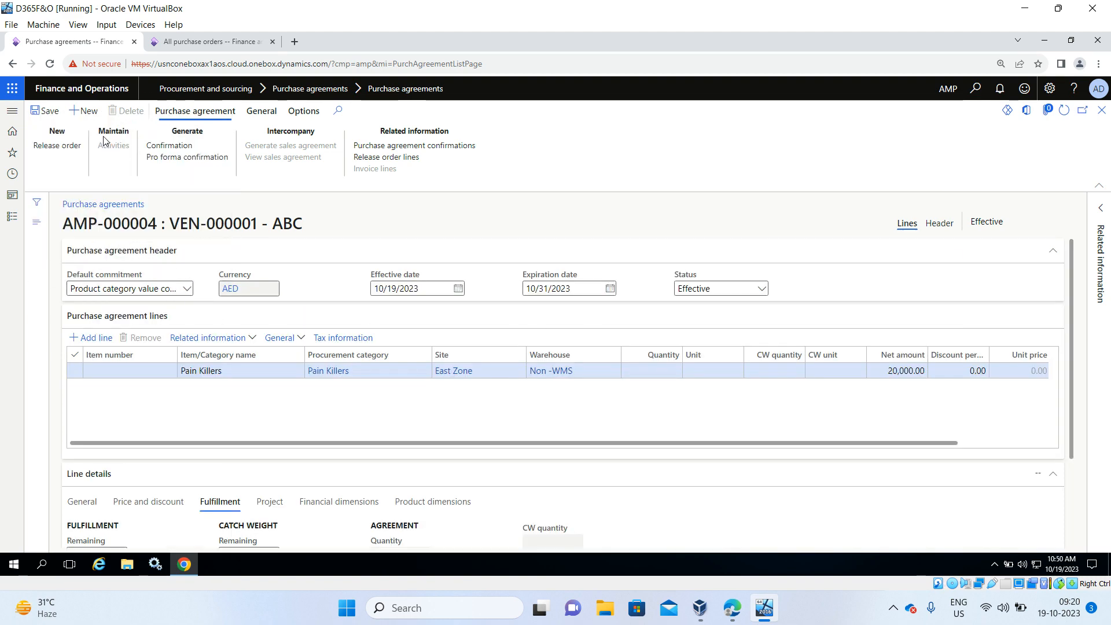
Step: Start another purchase agreement for vendor ABC with the classification Blanket purchase agreement
{"action": "left_click", "coordinate": [87, 111]}
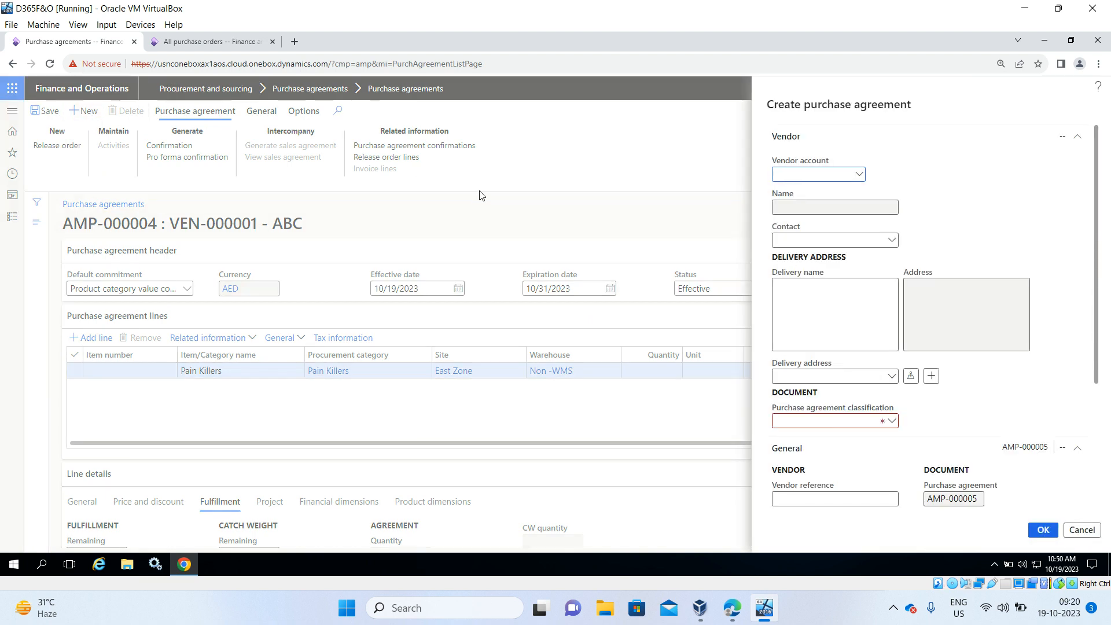
{"action": "left_click", "coordinate": [859, 175]}
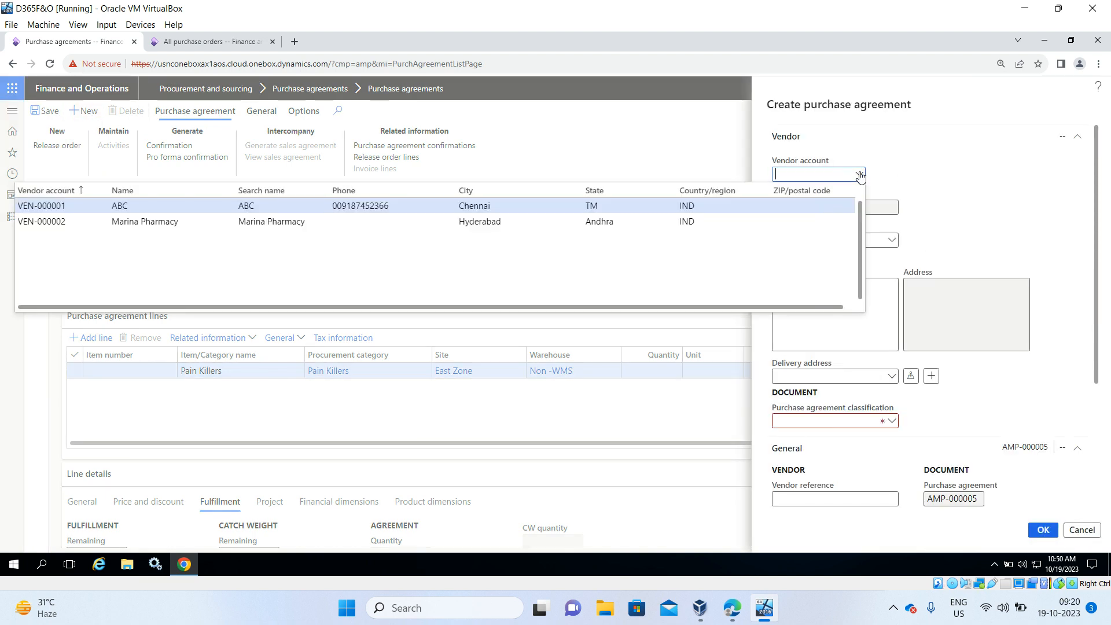
{"action": "left_click", "coordinate": [553, 205]}
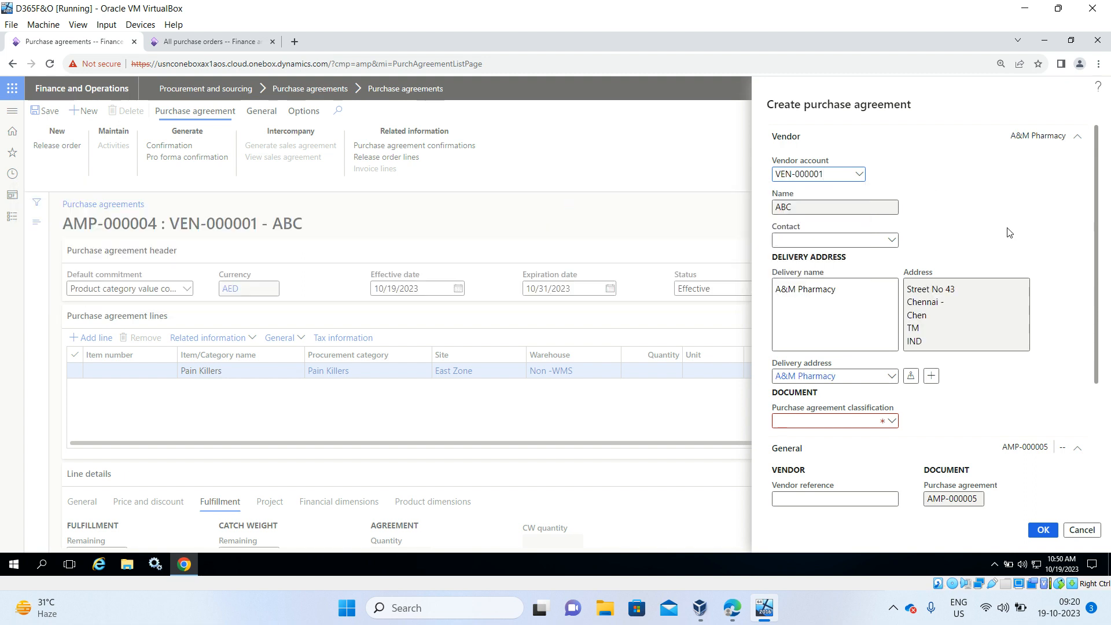
{"action": "scroll", "coordinate": [1008, 232], "scroll_direction": "down", "scroll_amount": 1}
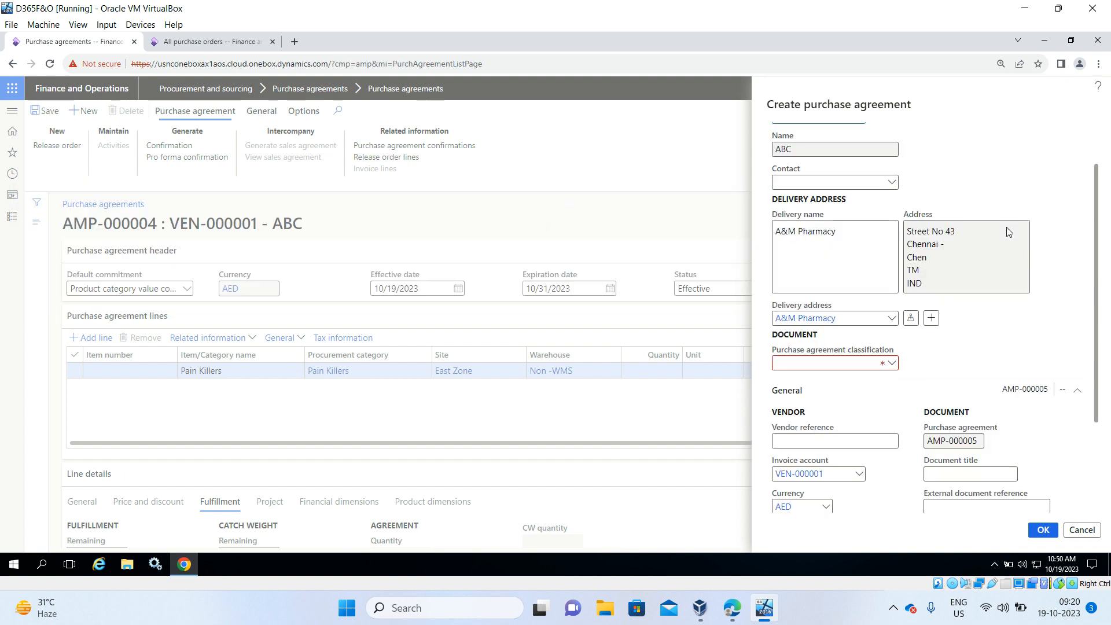
{"action": "left_click", "coordinate": [894, 366]}
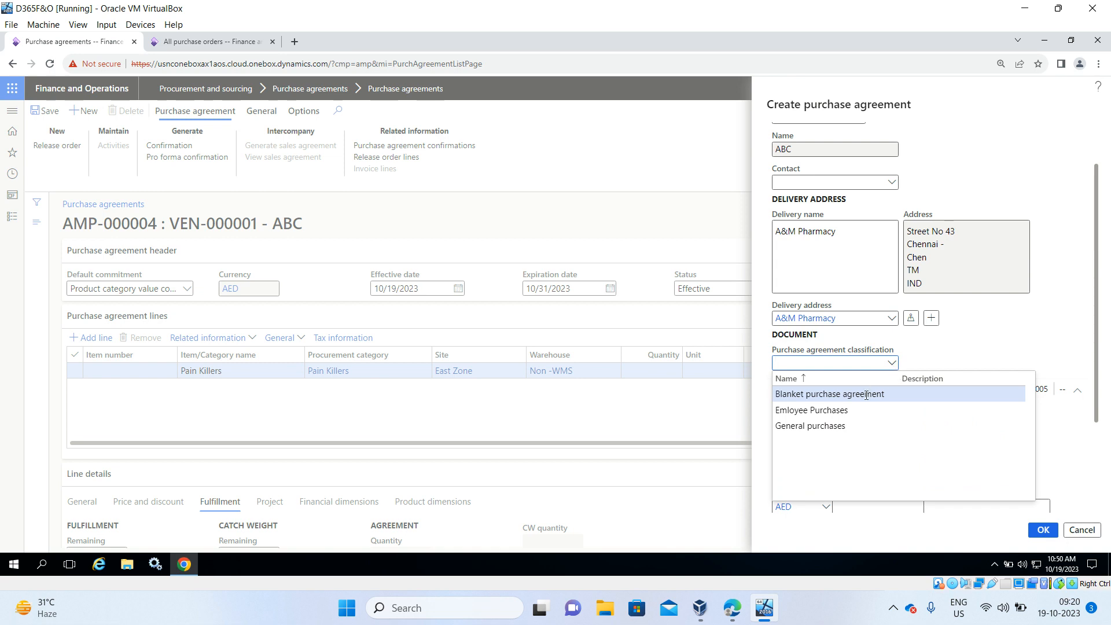
{"action": "left_click", "coordinate": [866, 394]}
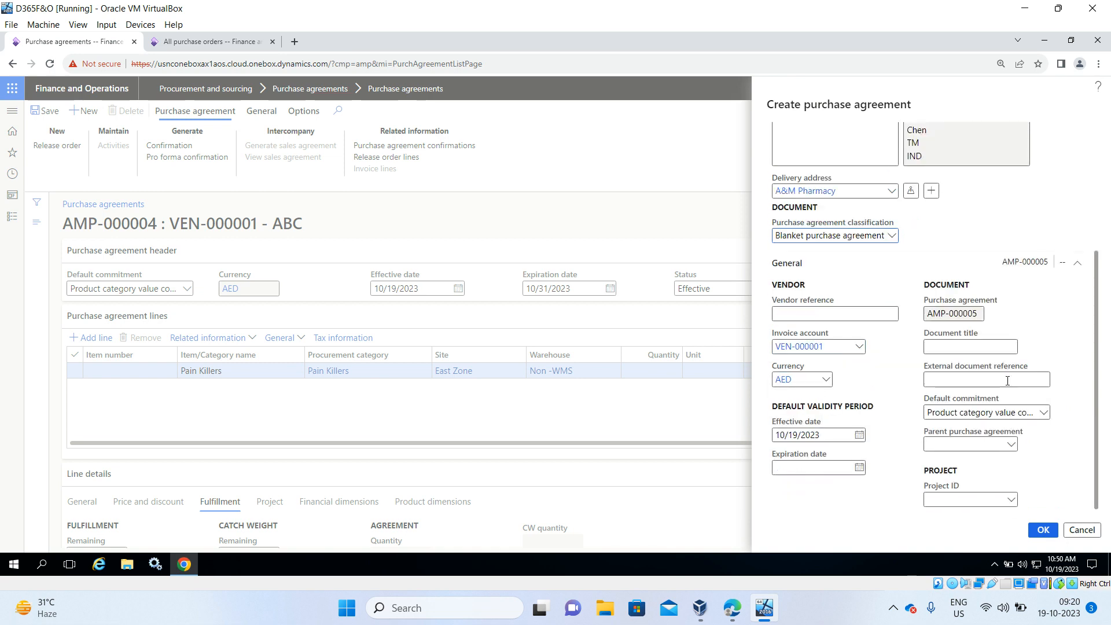
Step: Set the expiration date to 10/31/2023 and the default commitment to Value commitment, and create the agreement
{"action": "left_click", "coordinate": [859, 467]}
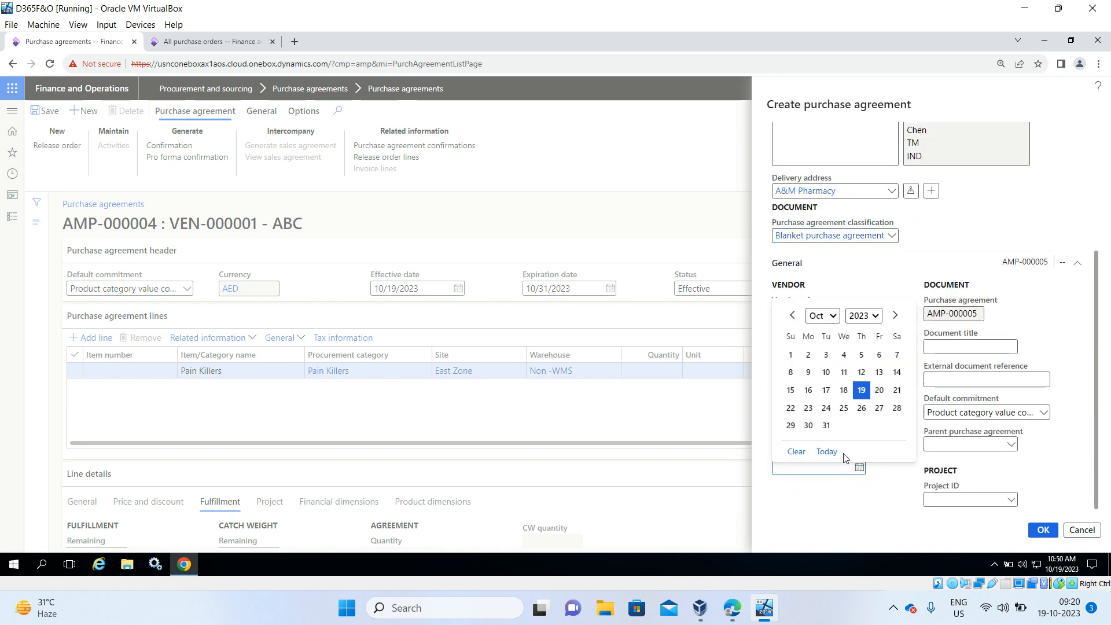
{"action": "left_click", "coordinate": [826, 425]}
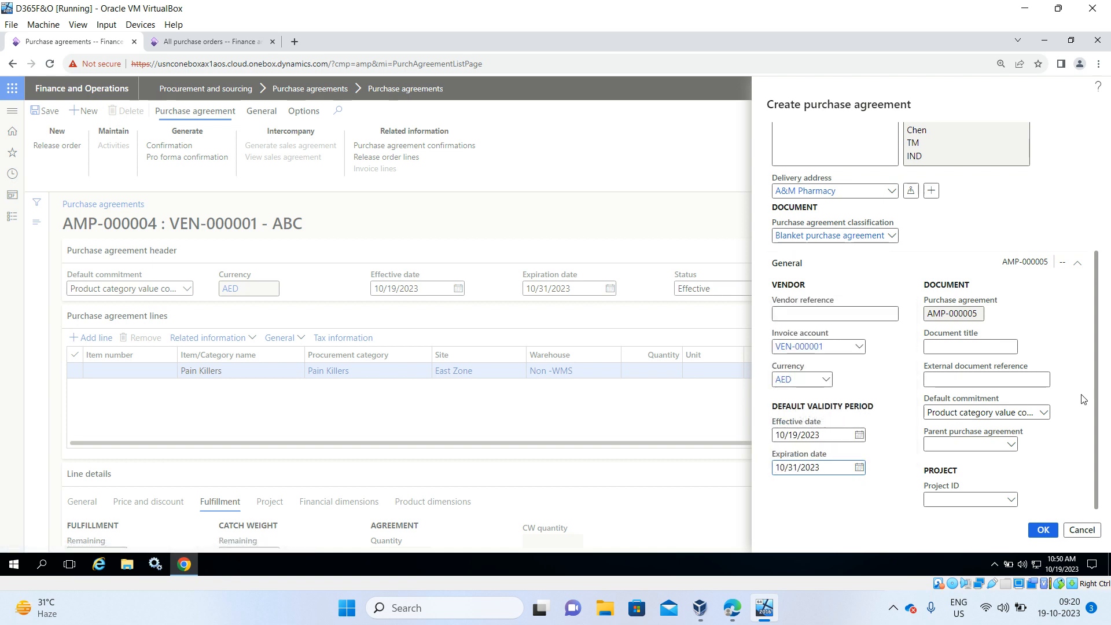
{"action": "left_click", "coordinate": [1042, 412]}
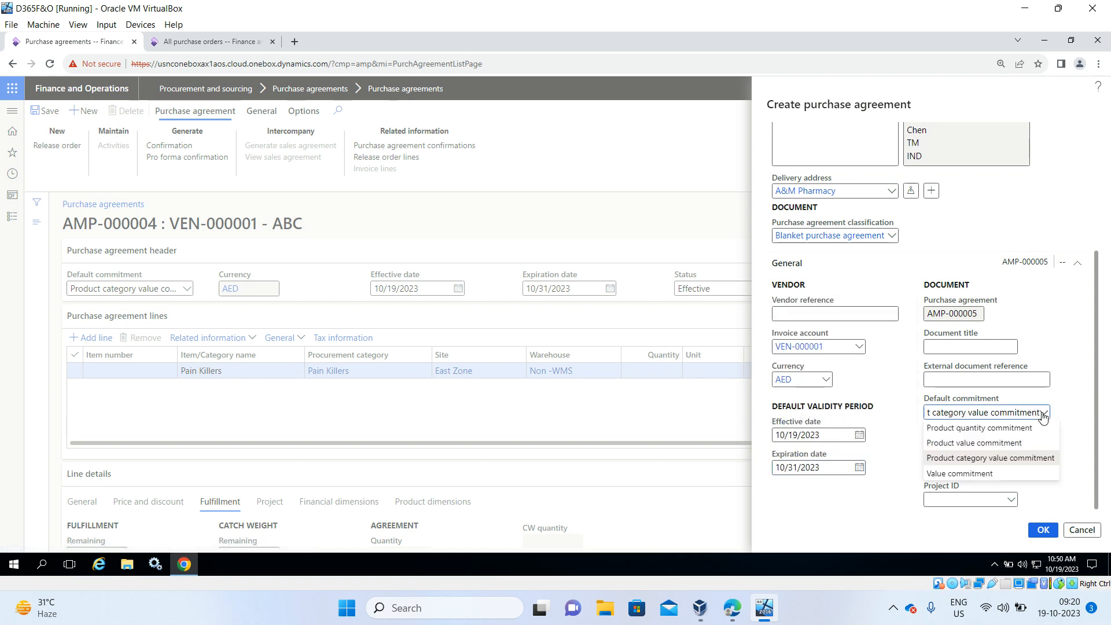
{"action": "left_click", "coordinate": [978, 474]}
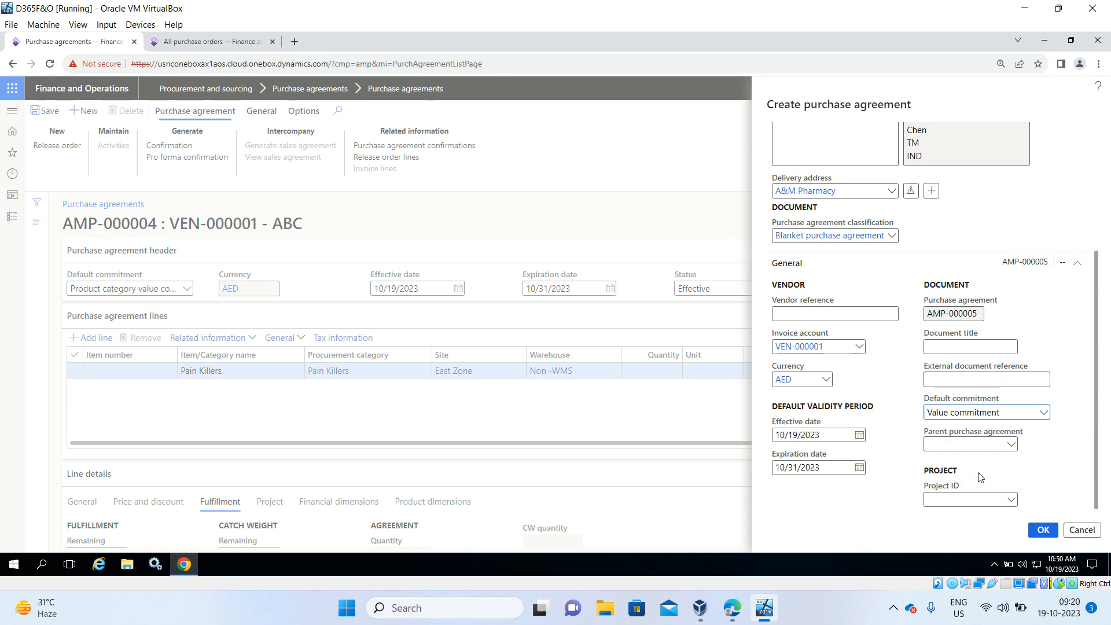
{"action": "left_click", "coordinate": [1040, 530]}
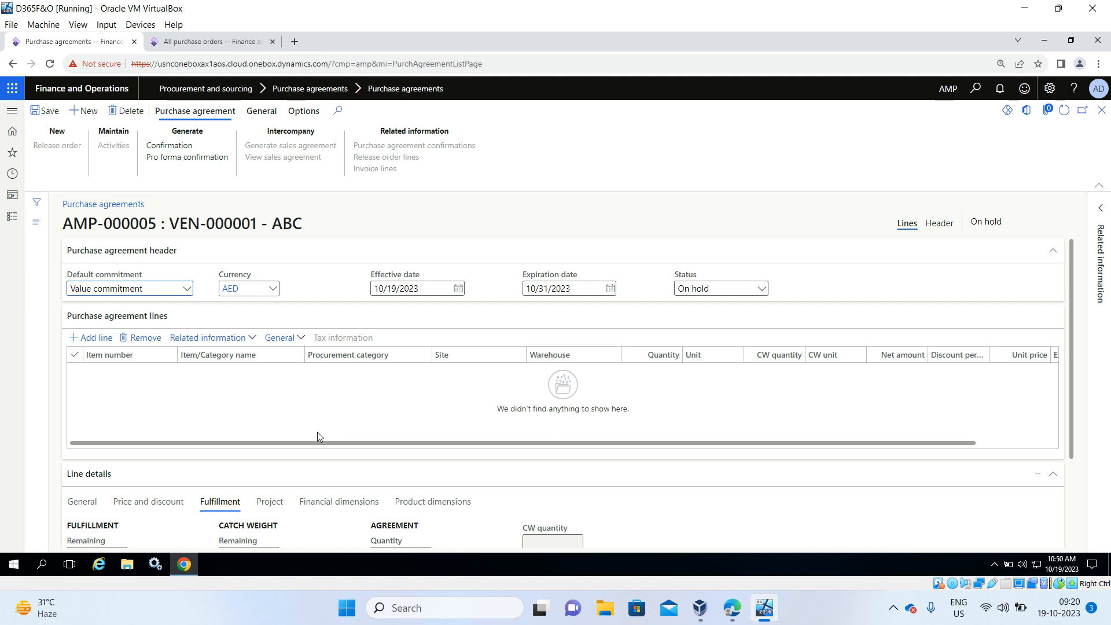
Step: Add a line to the value commitment agreement with warehouse Non -WMS and a net amount of 30000
{"action": "left_click", "coordinate": [107, 339]}
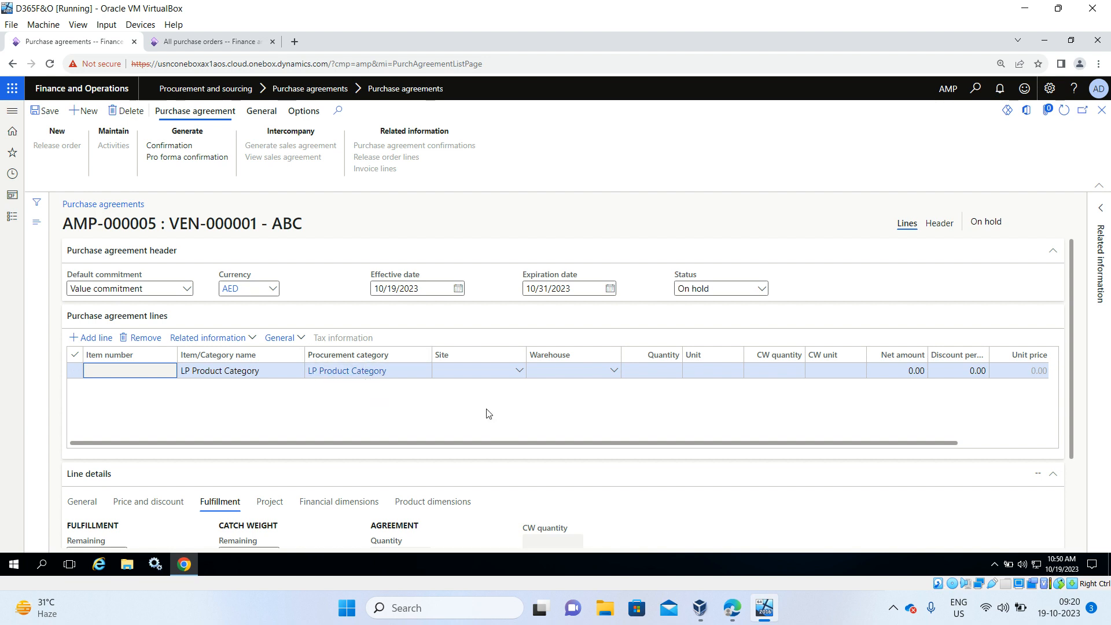
{"action": "left_click", "coordinate": [612, 371]}
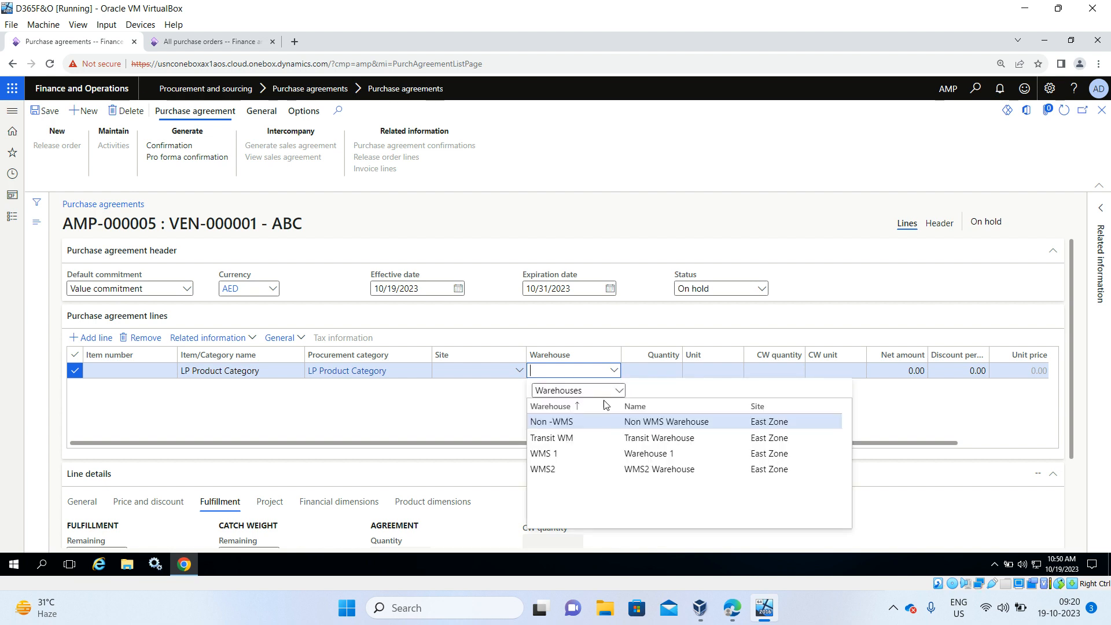
{"action": "left_click", "coordinate": [599, 423]}
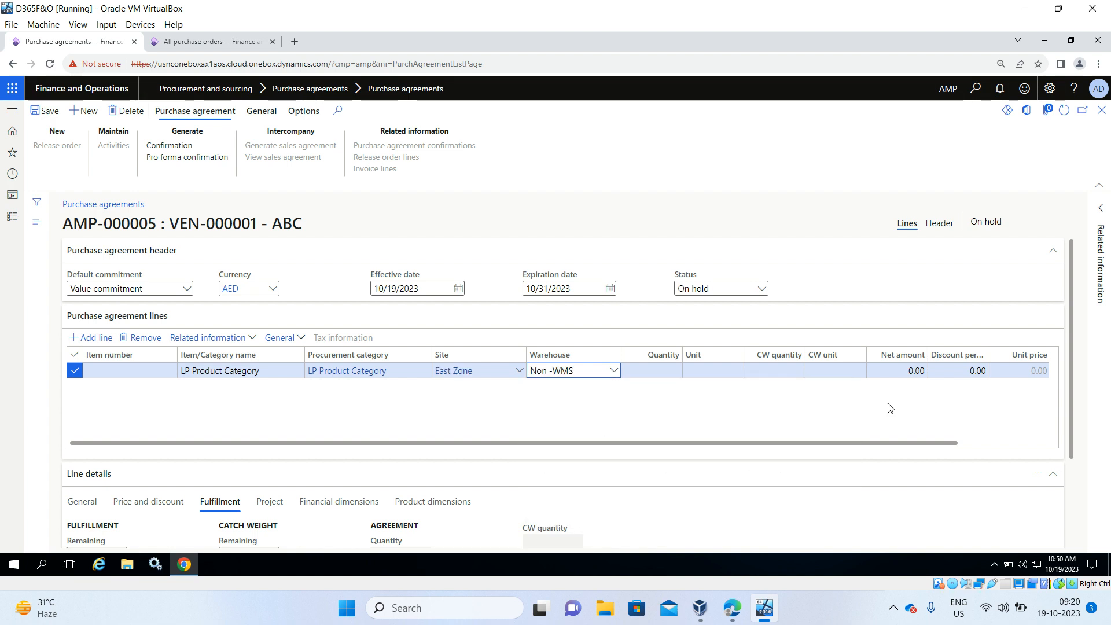
{"action": "left_click", "coordinate": [923, 370]}
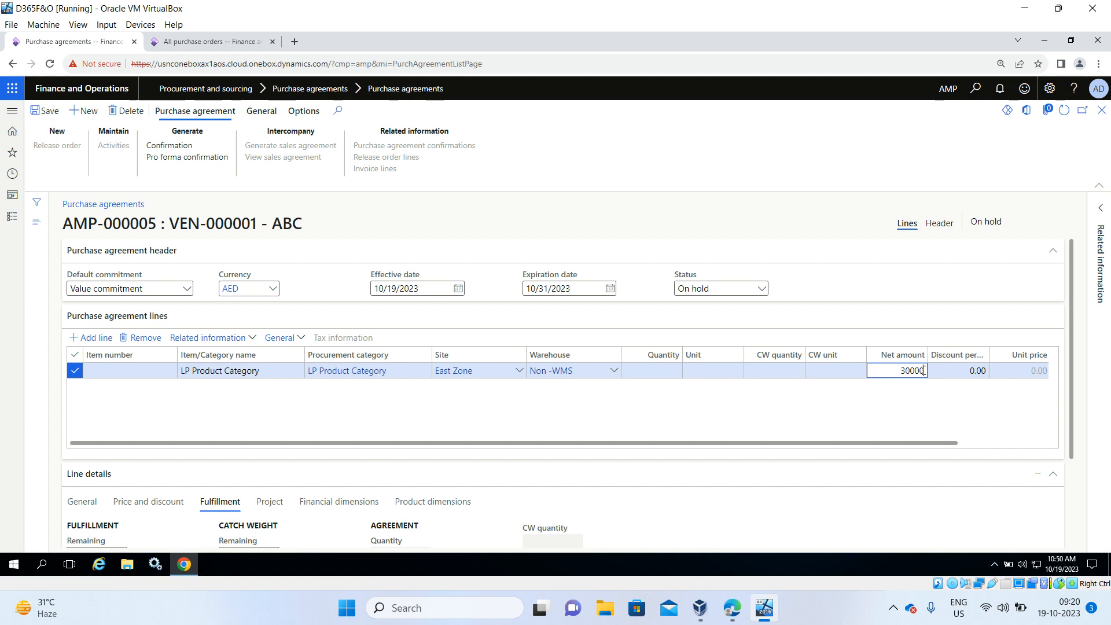
{"action": "left_click", "coordinate": [824, 407]}
Step: Confirm the purchase agreement with it marked as effective, and create a release order from it
{"action": "left_click", "coordinate": [182, 148]}
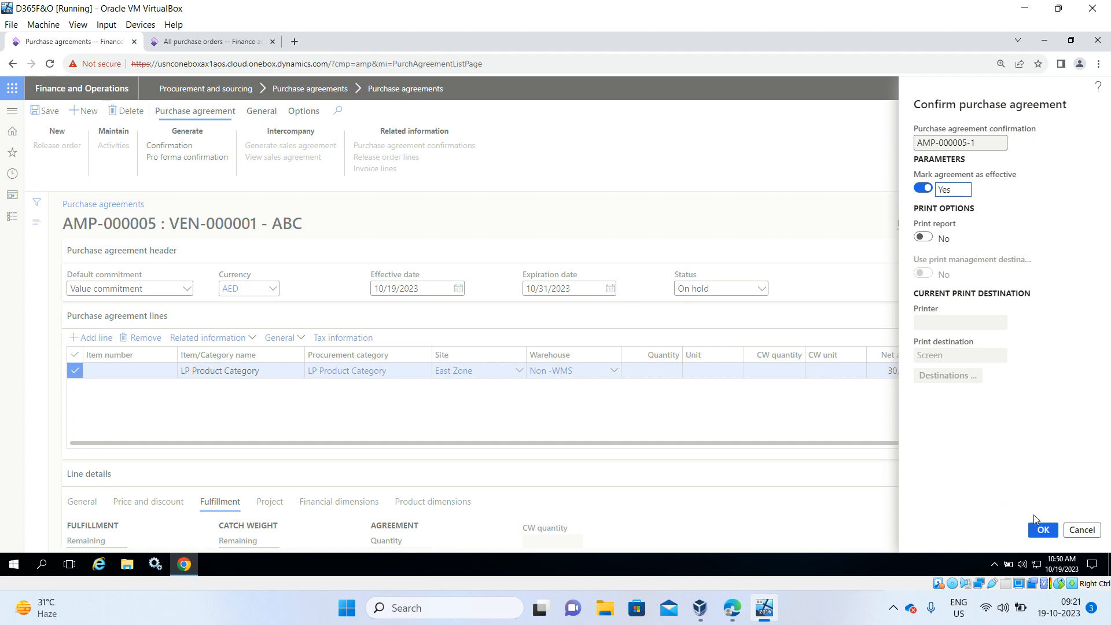
{"action": "left_click", "coordinate": [1040, 529]}
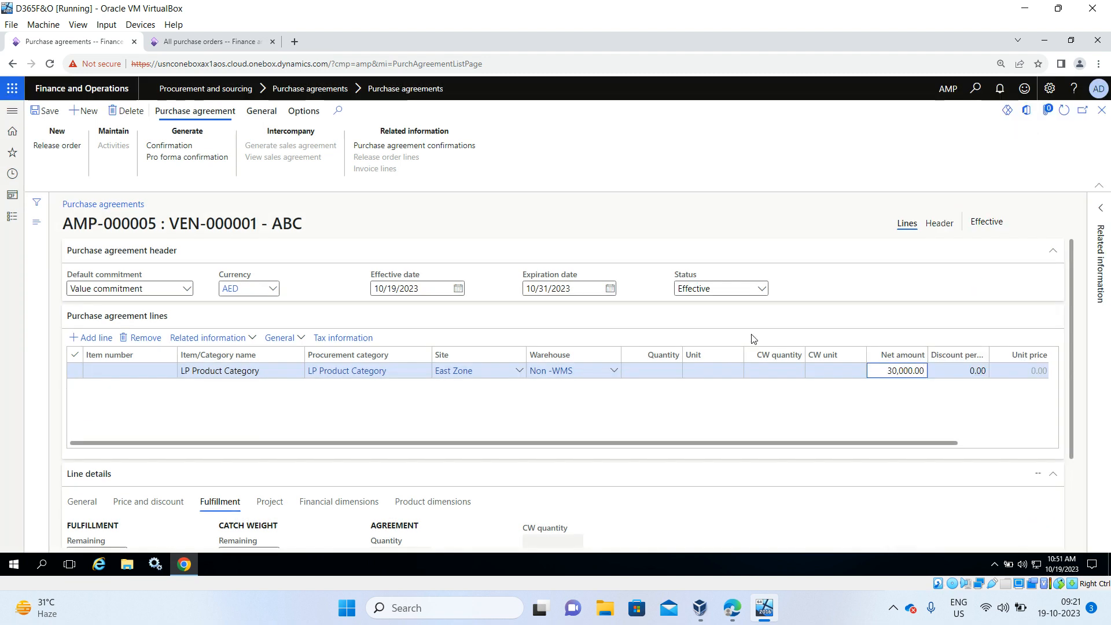
{"action": "left_click", "coordinate": [51, 145]}
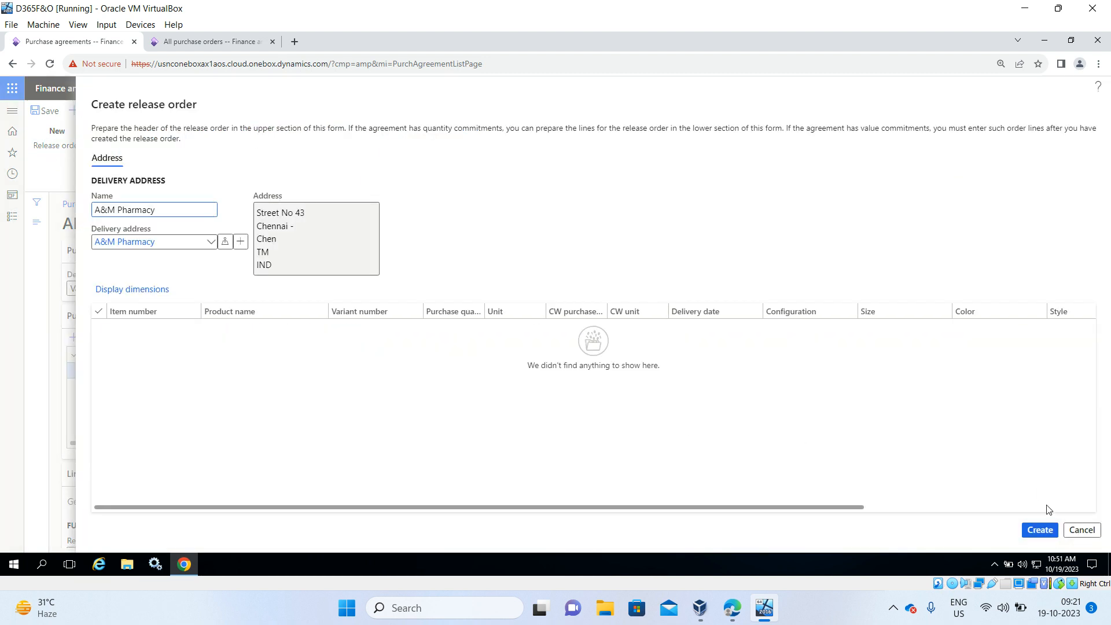
{"action": "left_click", "coordinate": [1040, 530]}
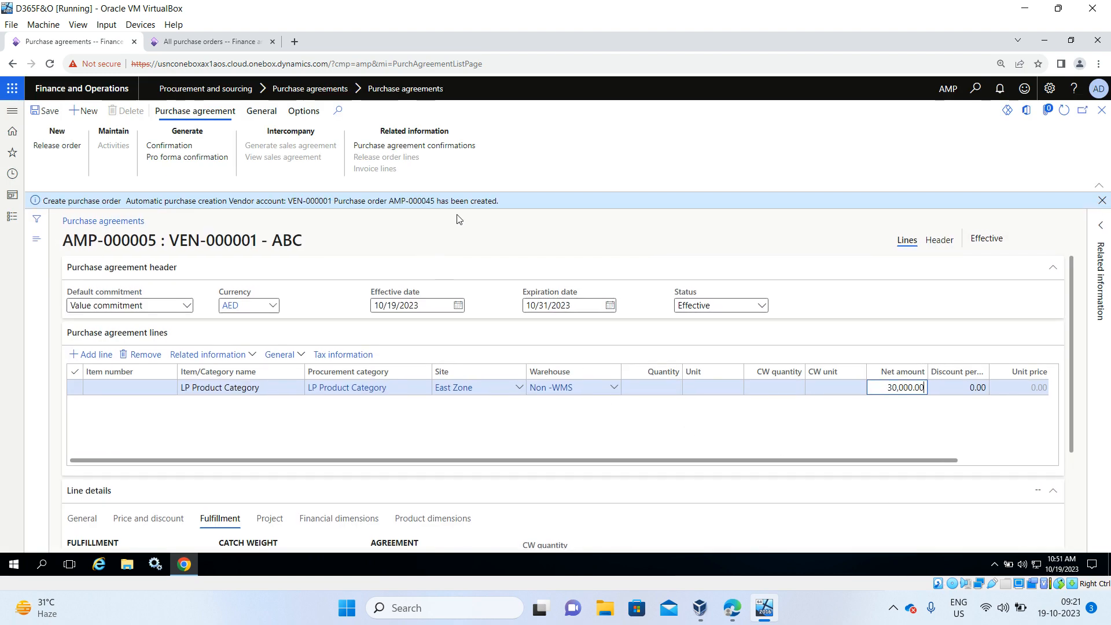
Step: Open the newly released purchase order from the refreshed list of all purchase orders and remove its empty line
{"action": "left_click", "coordinate": [227, 43]}
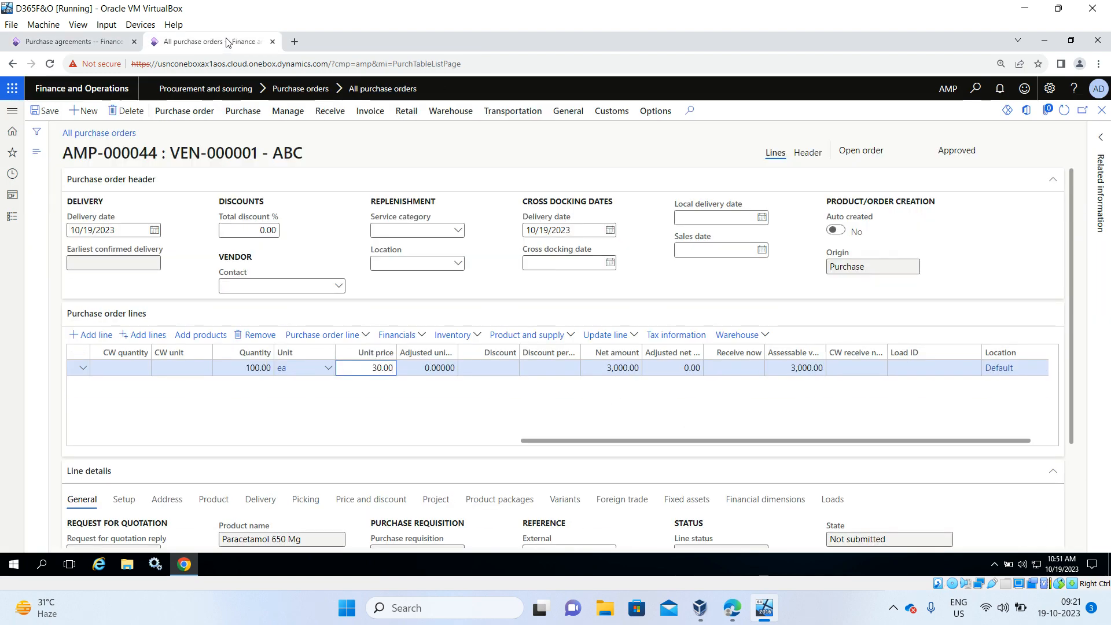
{"action": "left_click", "coordinate": [1101, 110]}
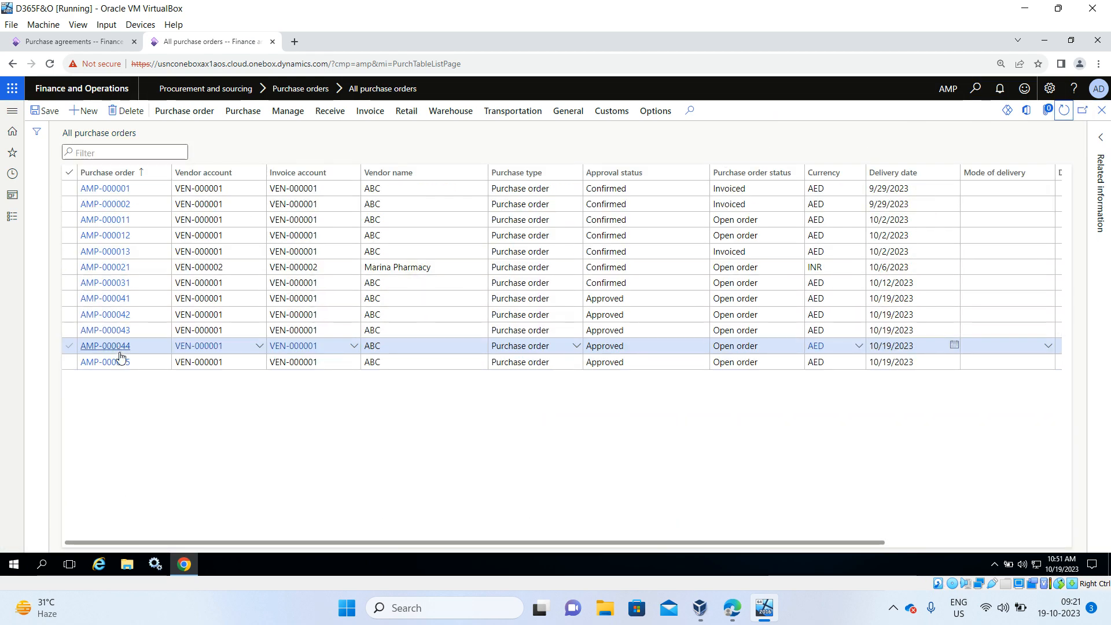
{"action": "left_click", "coordinate": [123, 368]}
{"action": "left_click", "coordinate": [105, 361]}
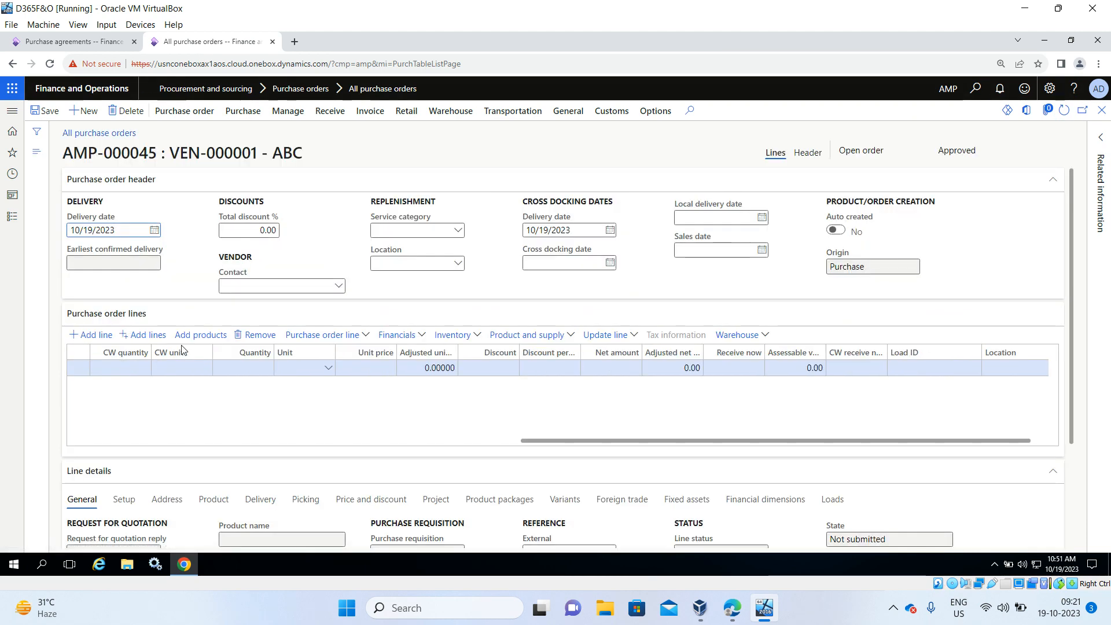
{"action": "left_click", "coordinate": [255, 334]}
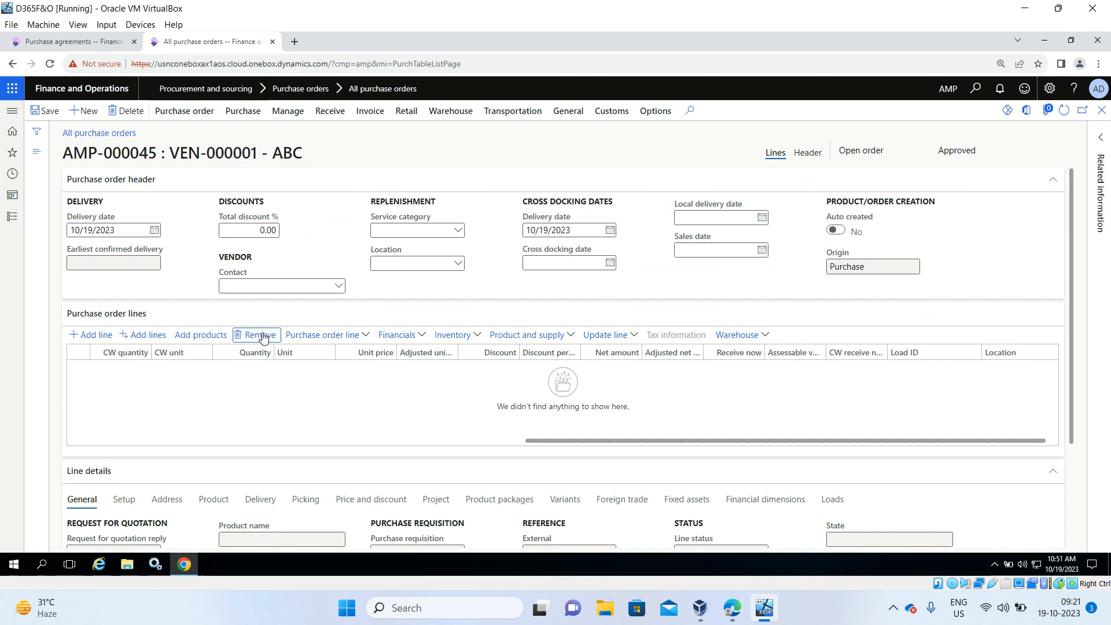
Step: Add a purchase order line for Paracetamol 650 Mg with warehouse Non -WMS
{"action": "left_click", "coordinate": [84, 335]}
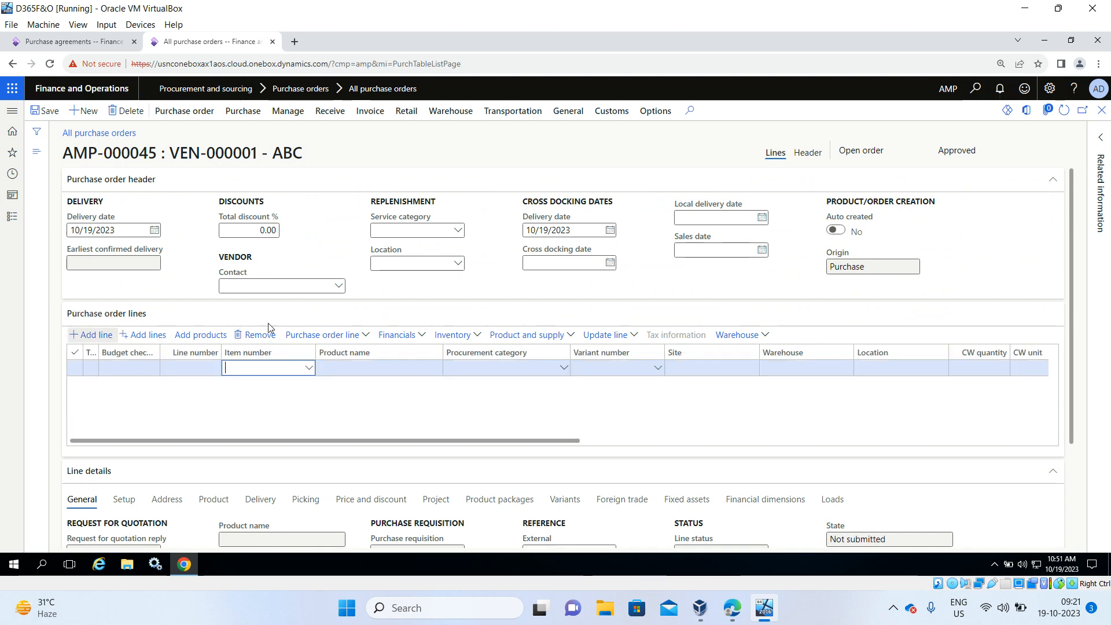
{"action": "left_click", "coordinate": [309, 368]}
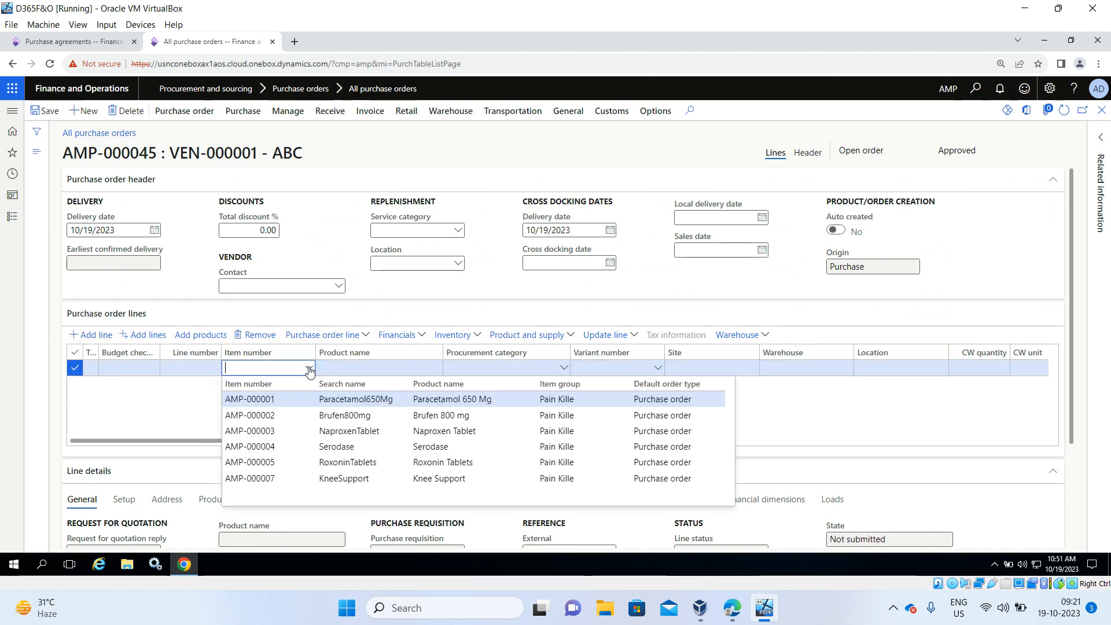
{"action": "left_click", "coordinate": [309, 406]}
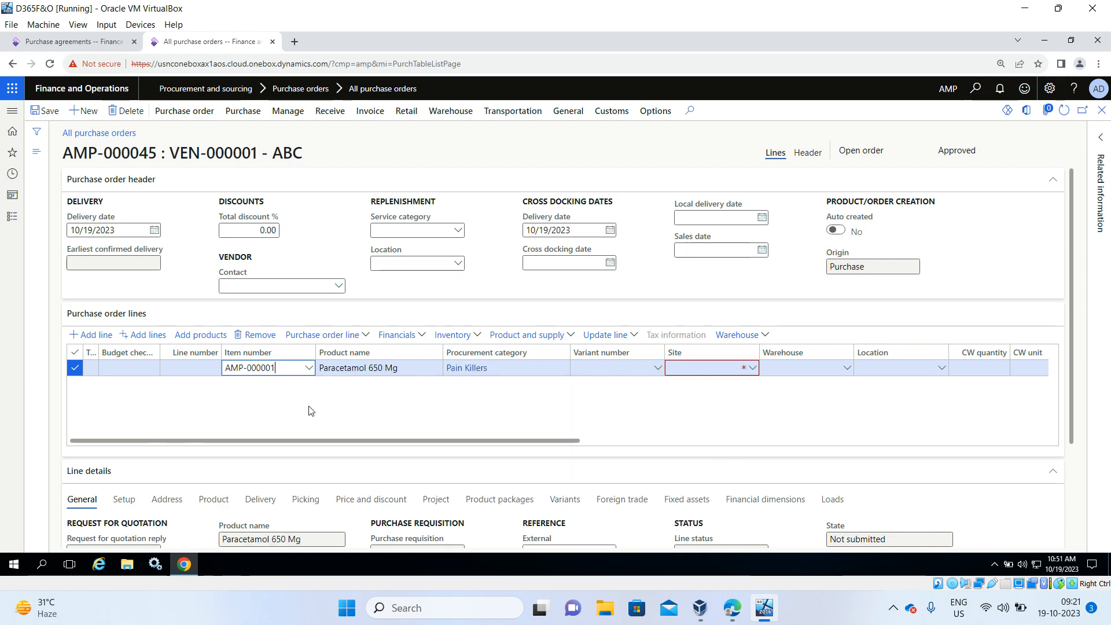
{"action": "left_click", "coordinate": [845, 371]}
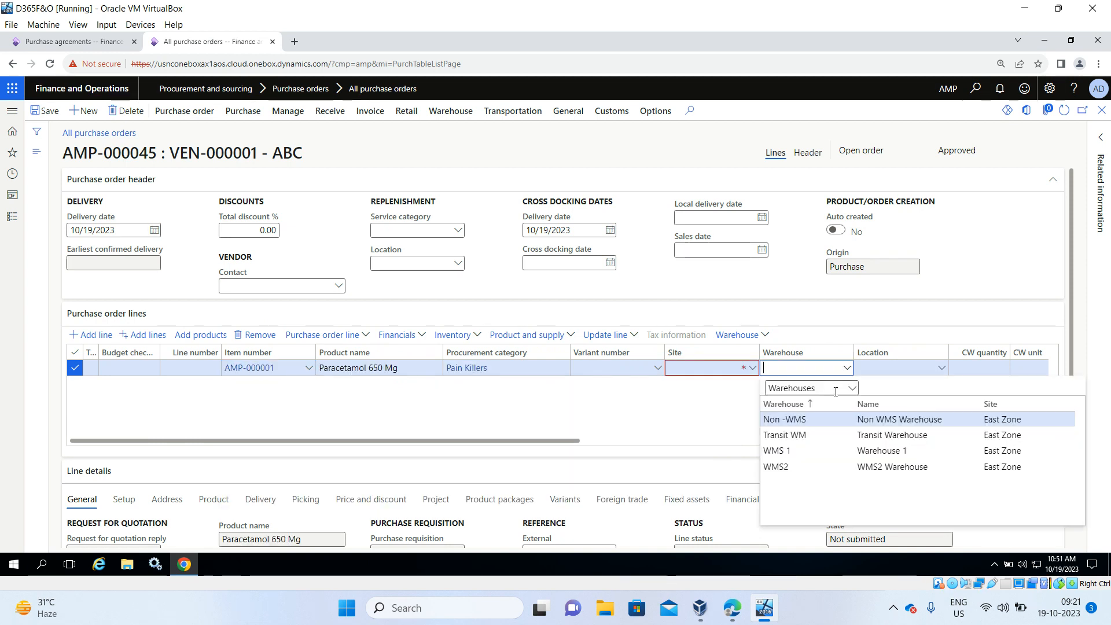
{"action": "left_click", "coordinate": [831, 417]}
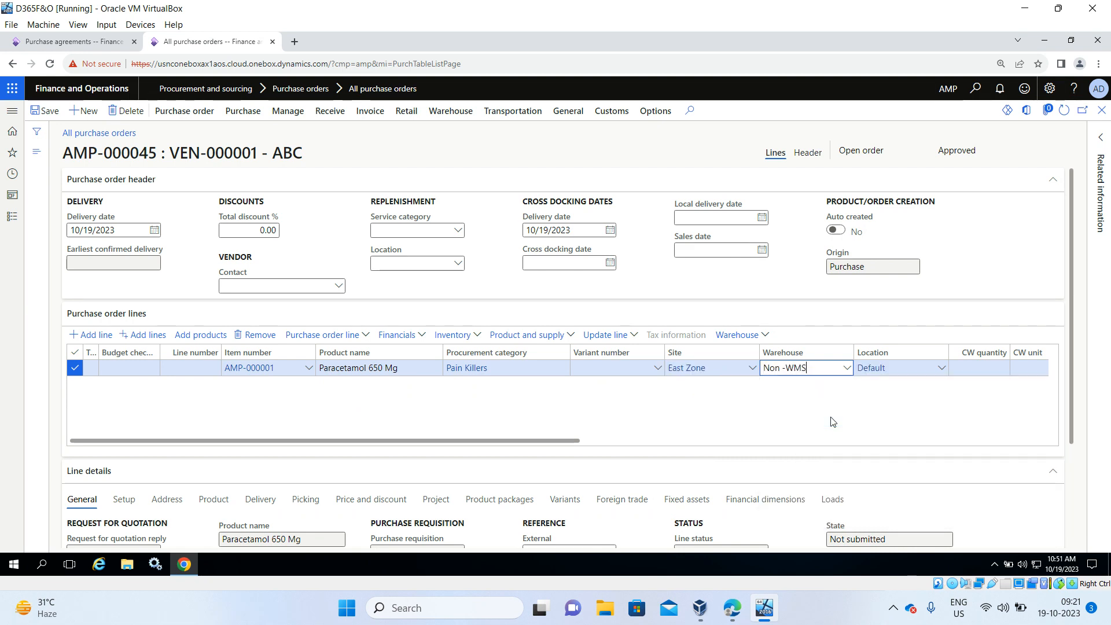
Step: Set the Paracetamol 650 Mg line's quantity to 300 and its unit price to 30, and save the purchase order
{"action": "left_click", "coordinate": [857, 443]}
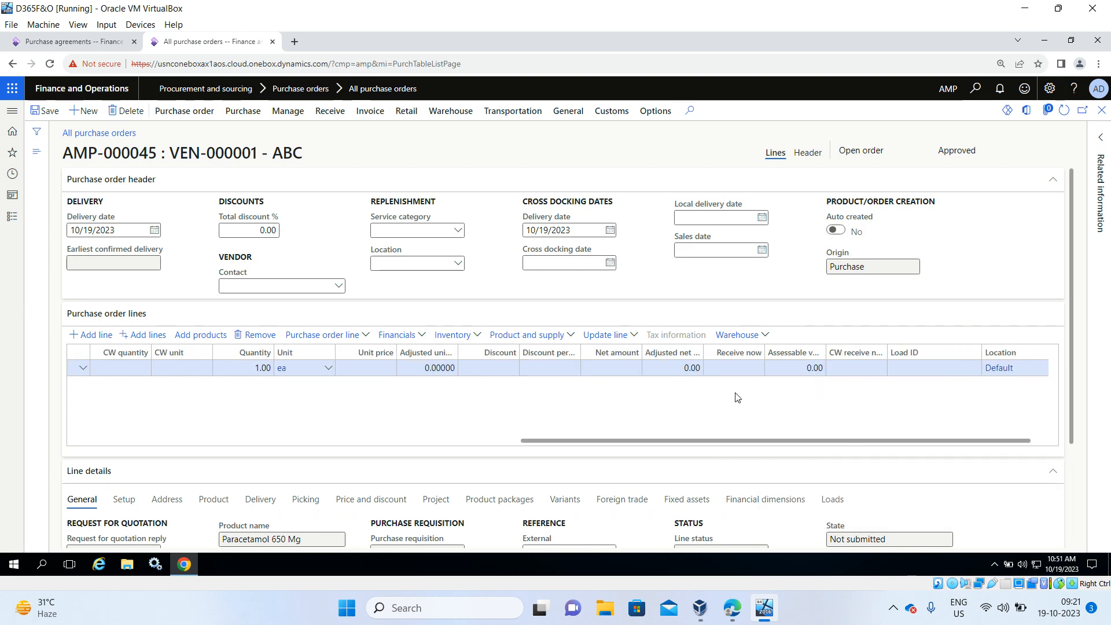
{"action": "left_click", "coordinate": [272, 368]}
{"action": "key", "text": "BackSpace"}
{"action": "key", "text": "BackSpace"}
{"action": "key", "text": "BackSpace"}
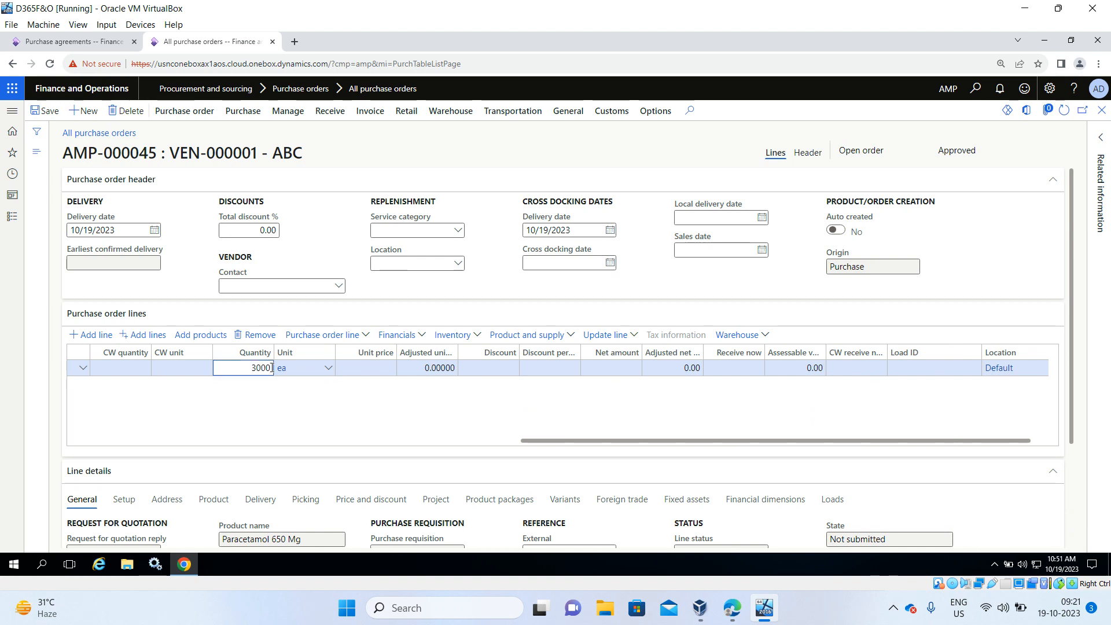
{"action": "key", "text": "BackSpace"}
{"action": "left_click", "coordinate": [390, 367]}
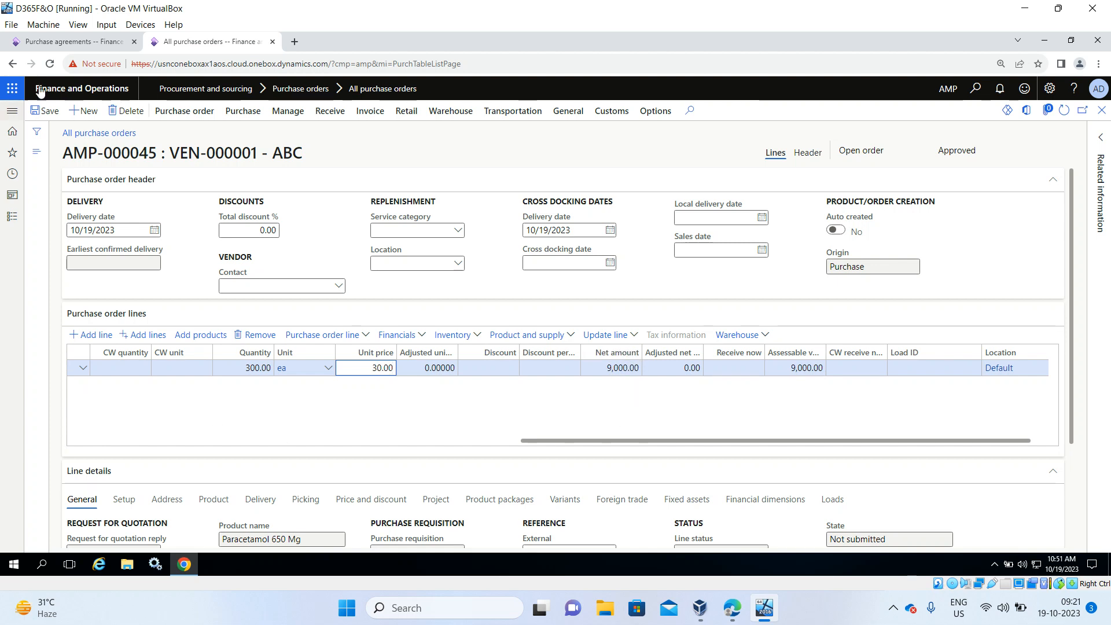
{"action": "left_click", "coordinate": [48, 110]}
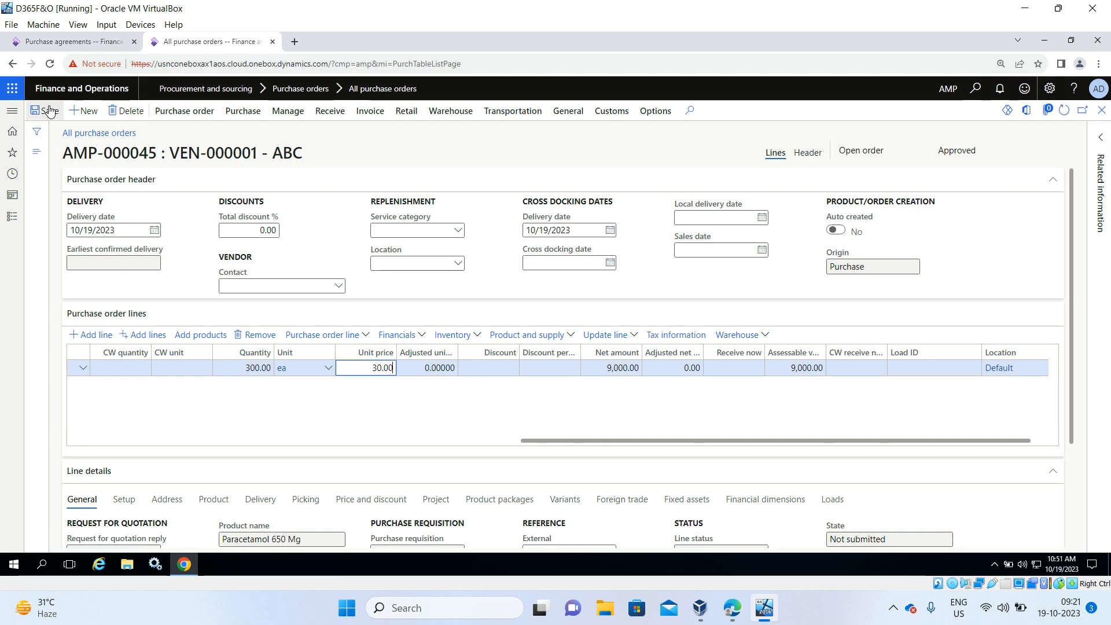
Step: Refresh the value commitment purchase agreement and check the line's remaining and released fulfillment amounts
{"action": "left_click", "coordinate": [86, 43]}
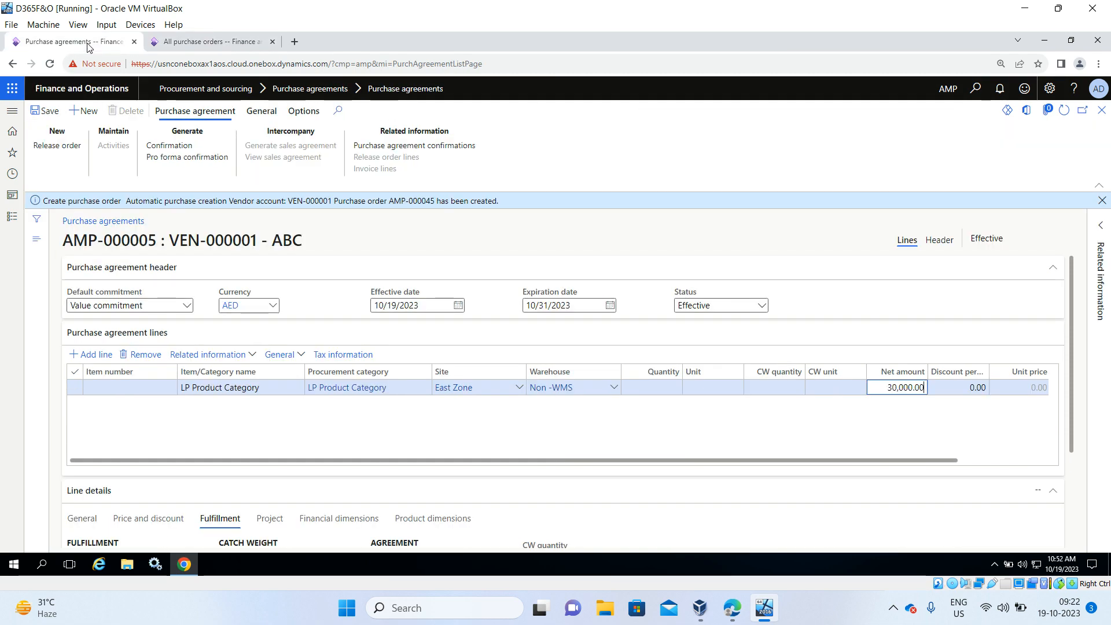
{"action": "left_click", "coordinate": [1062, 113]}
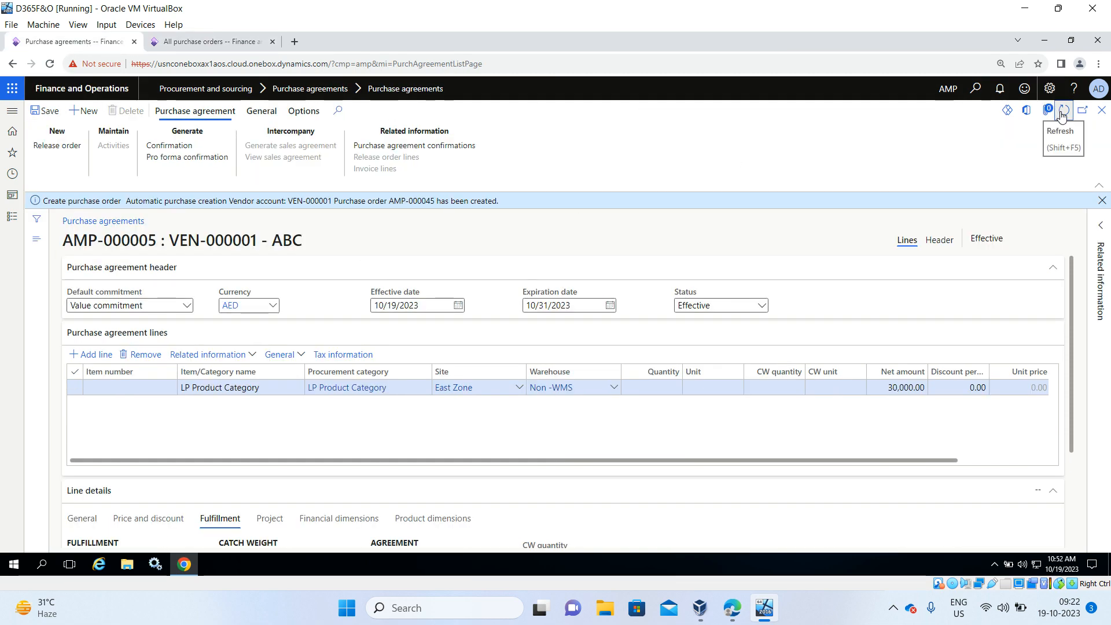
{"action": "left_click", "coordinate": [1103, 200]}
{"action": "scroll", "coordinate": [682, 339], "scroll_direction": "down", "scroll_amount": 2}
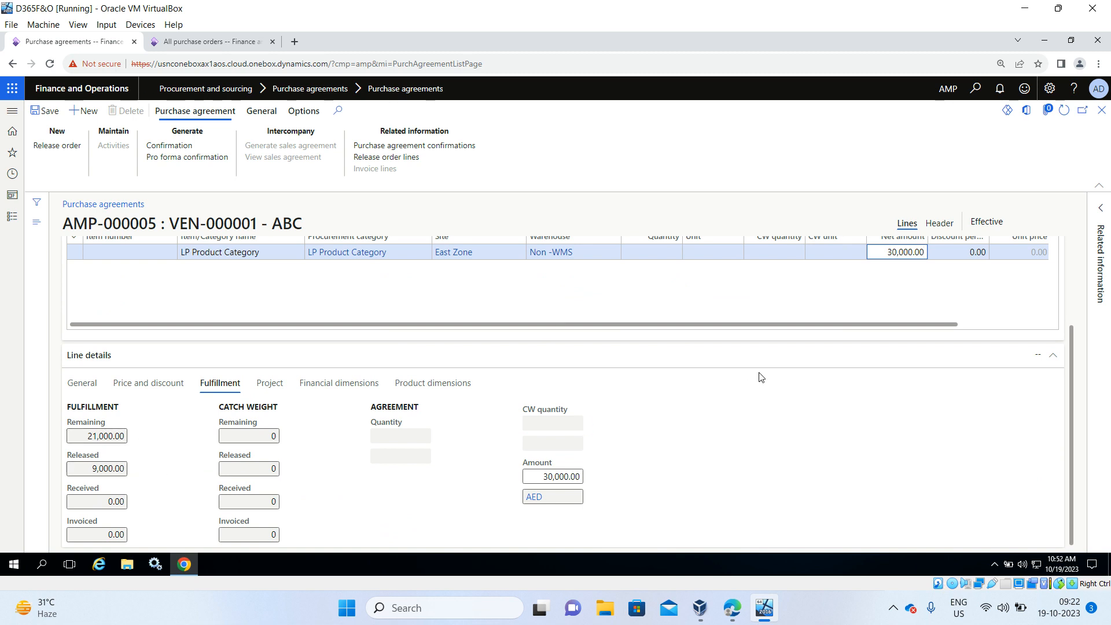
Step: Close the value commitment purchase agreement and return to the home page
{"action": "left_click", "coordinate": [1101, 111]}
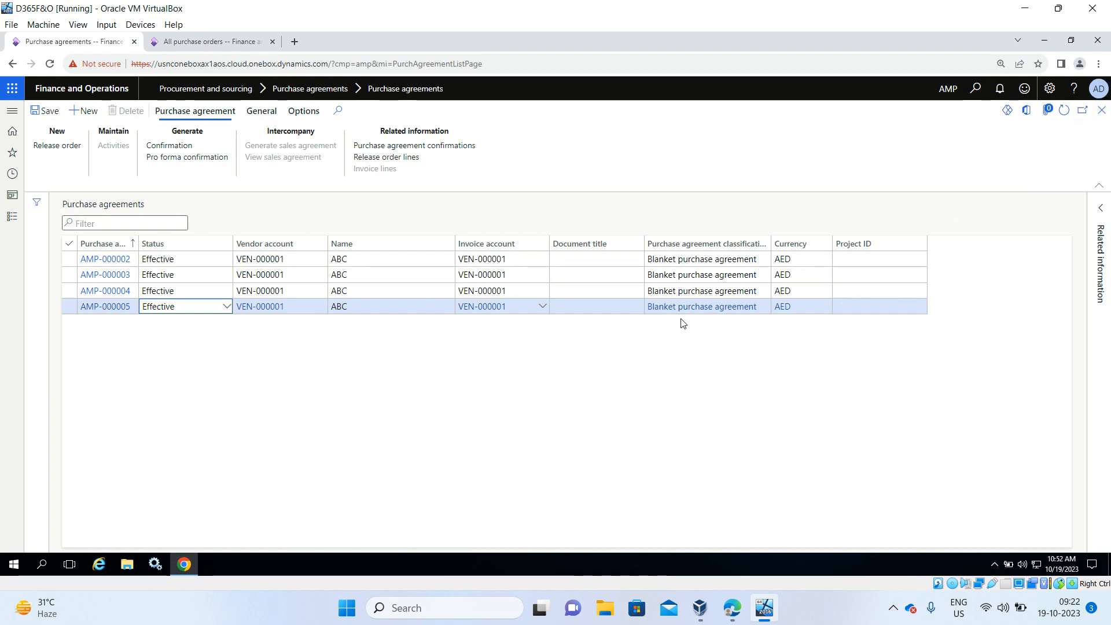
{"action": "left_click", "coordinate": [12, 131]}
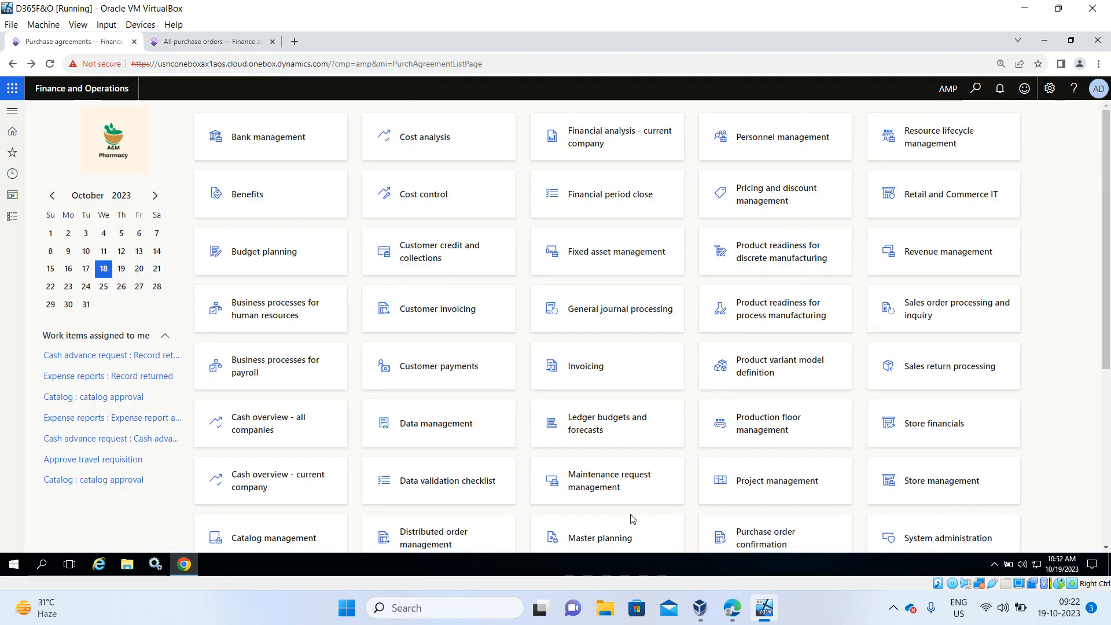
{"action": "mouse_move", "coordinate": [731, 607]}
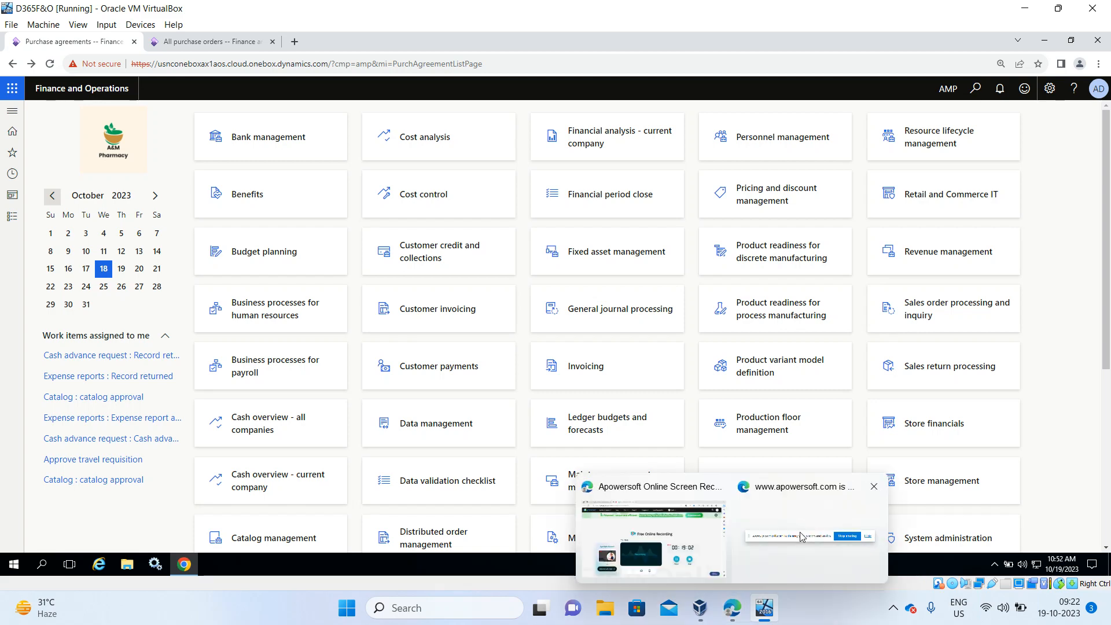